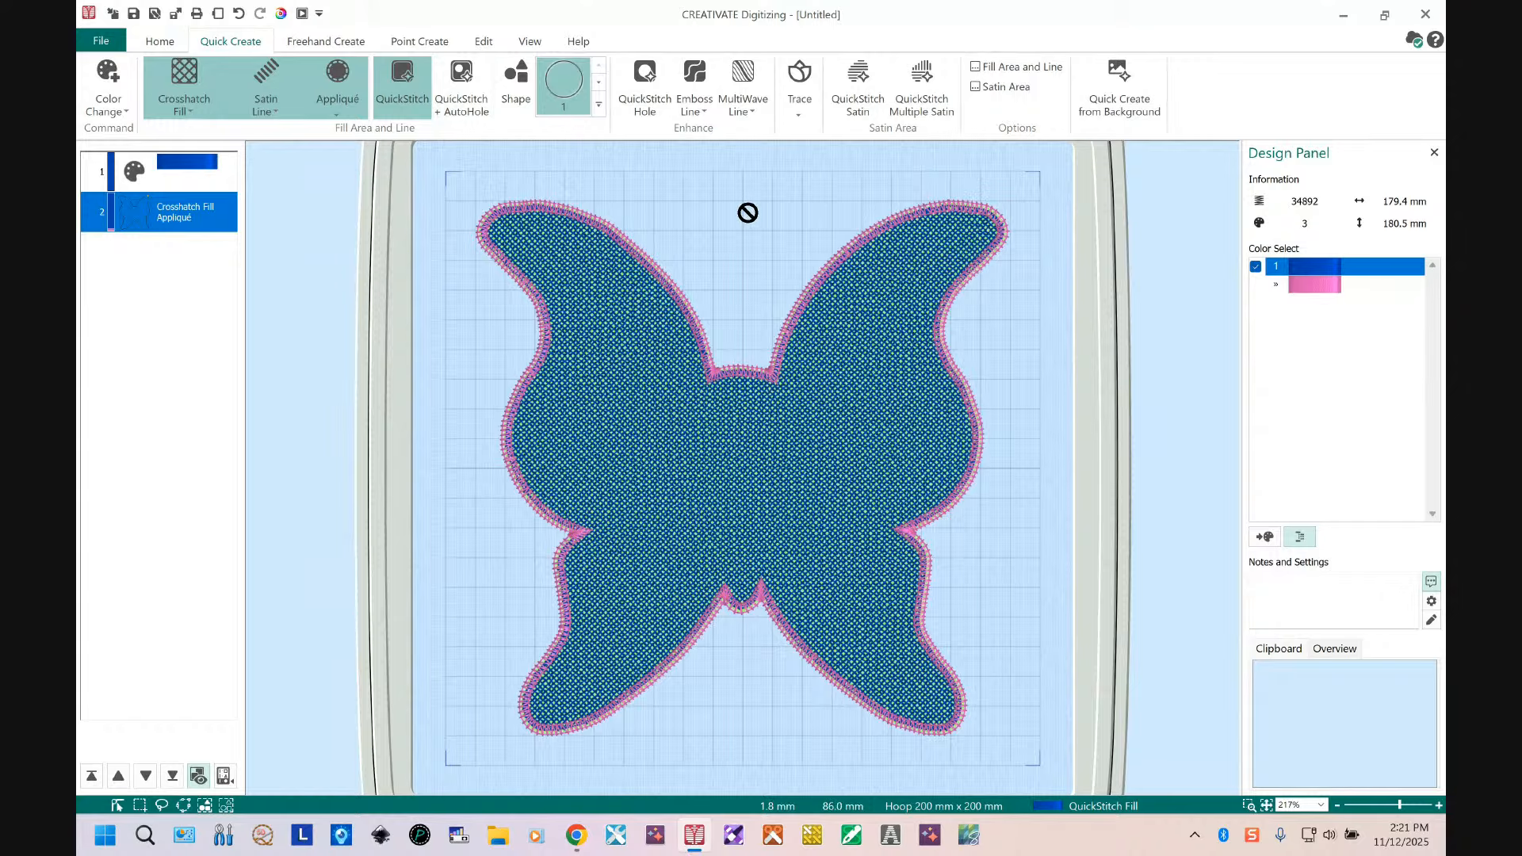
Step: Copy the Crosshatch Fill Appliqué object and paste it to make a duplicate
key("Escape")
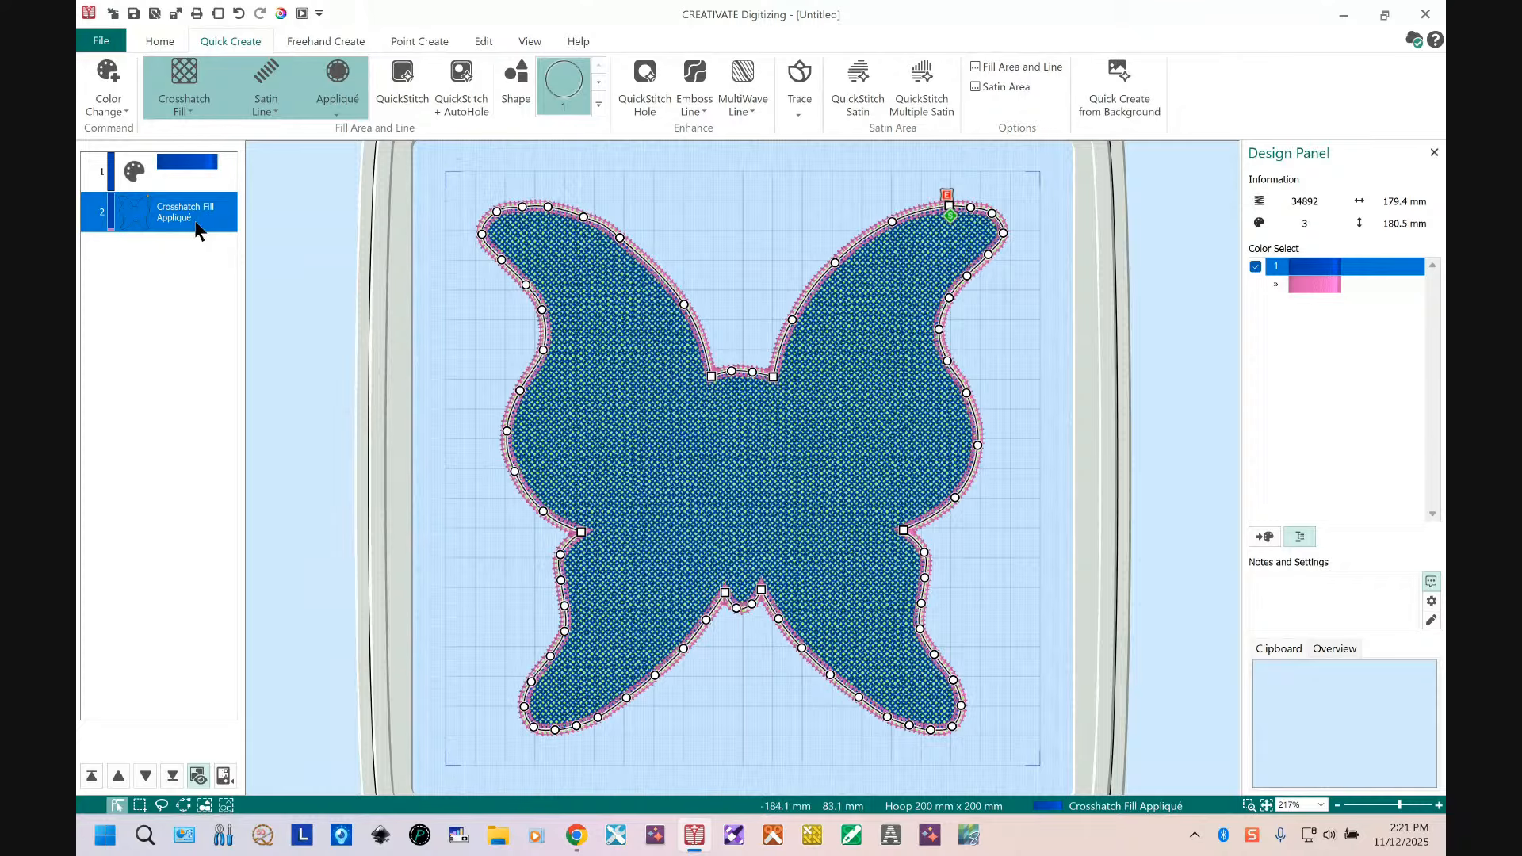
right_click(163, 207)
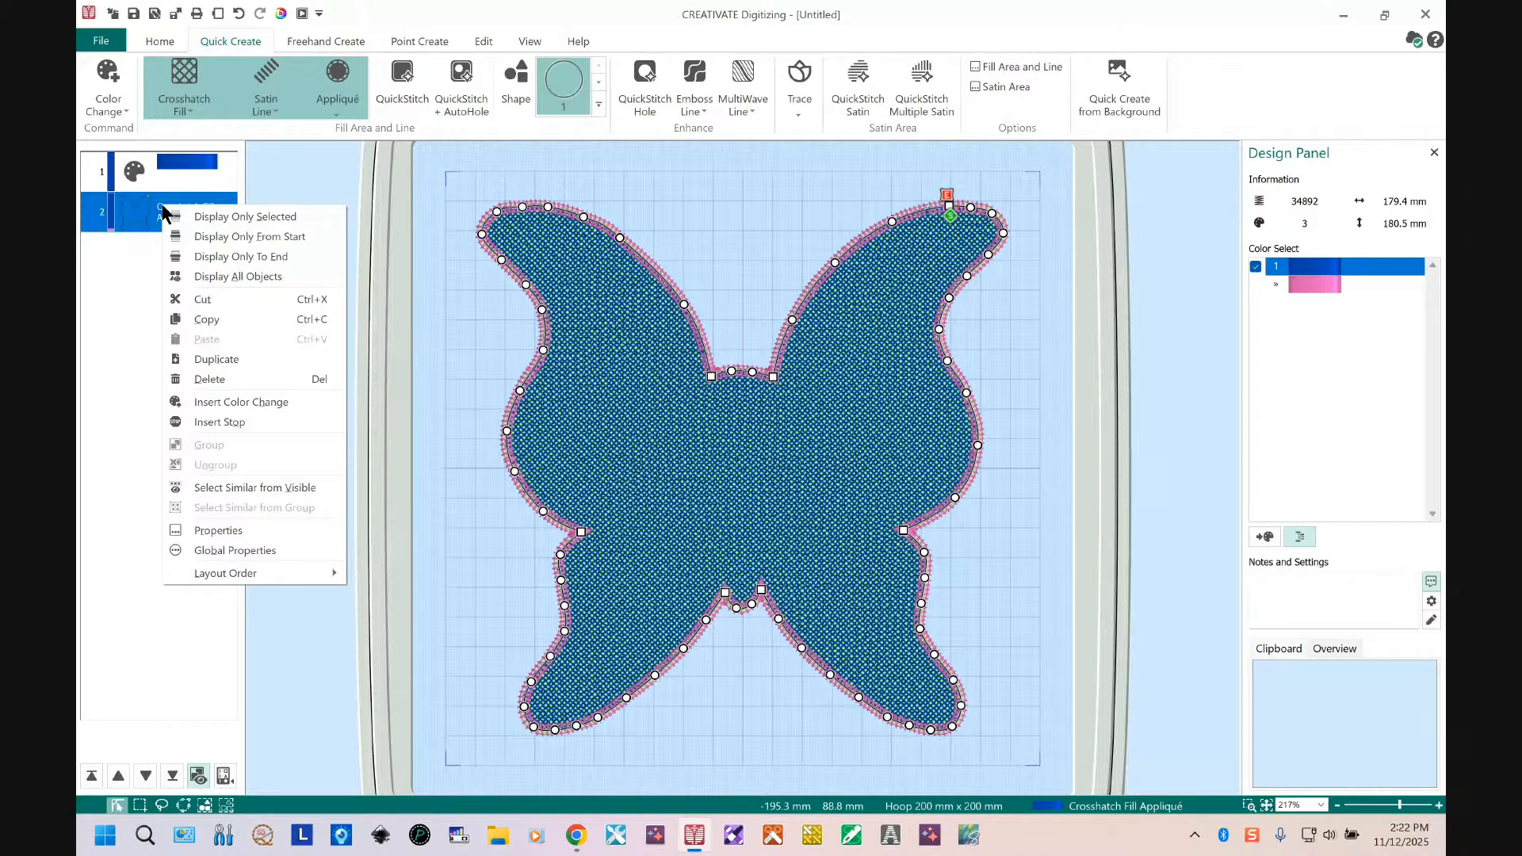
left_click(208, 319)
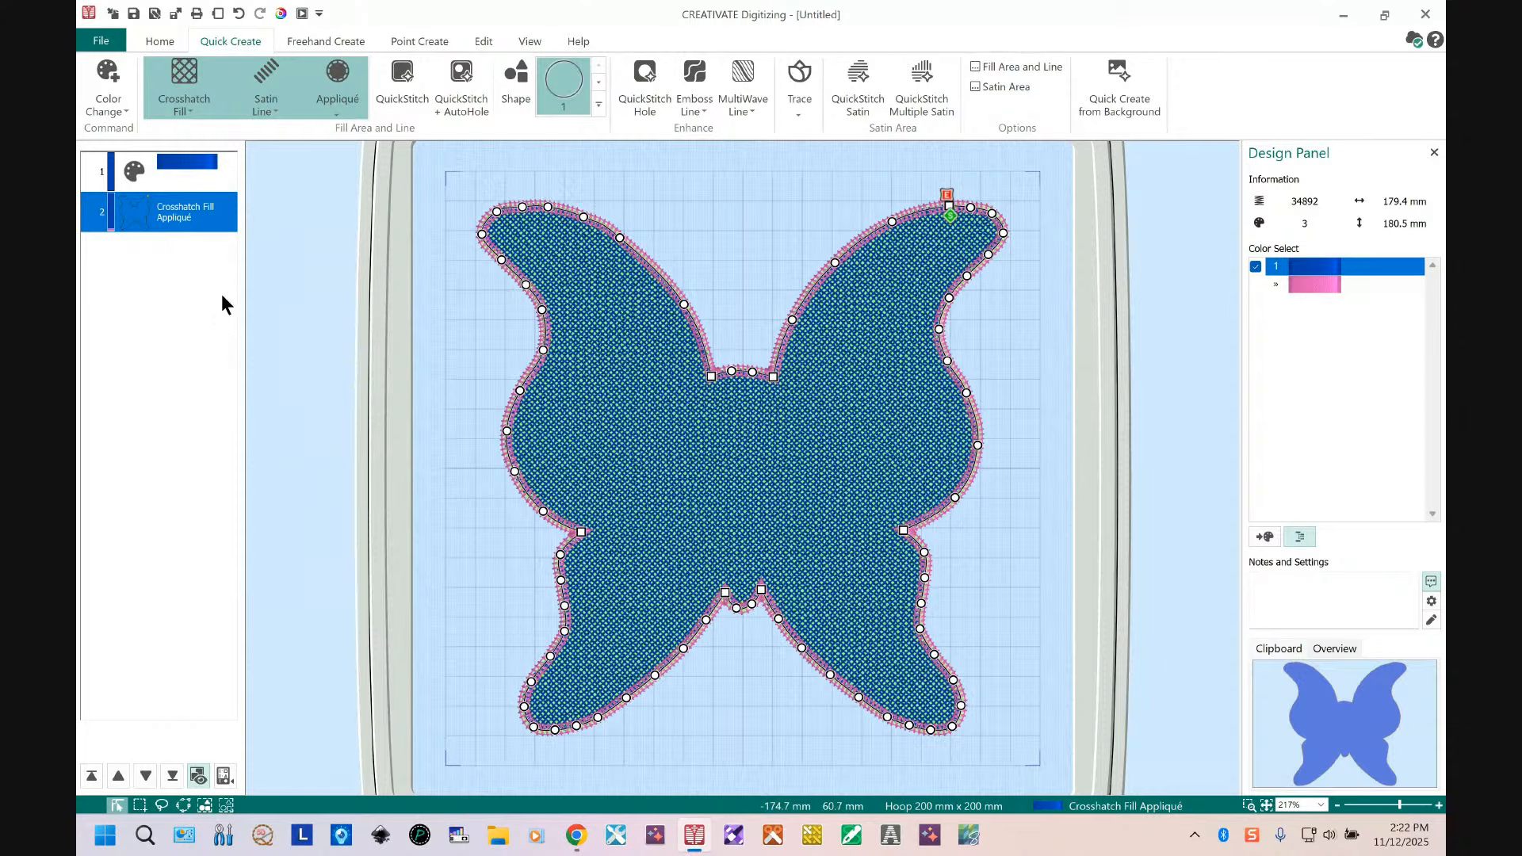
right_click(187, 204)
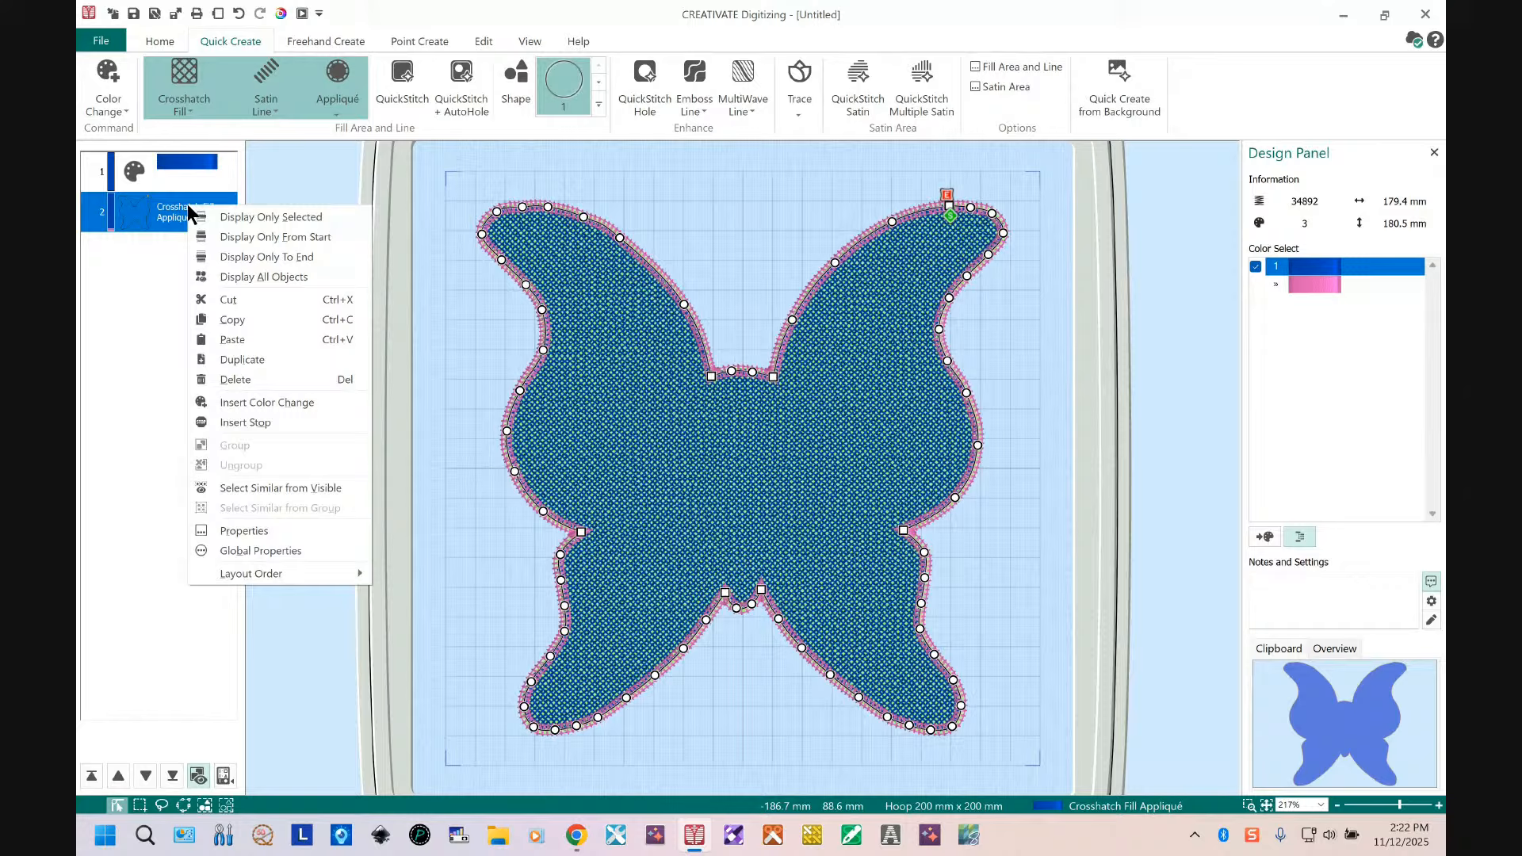
left_click(246, 334)
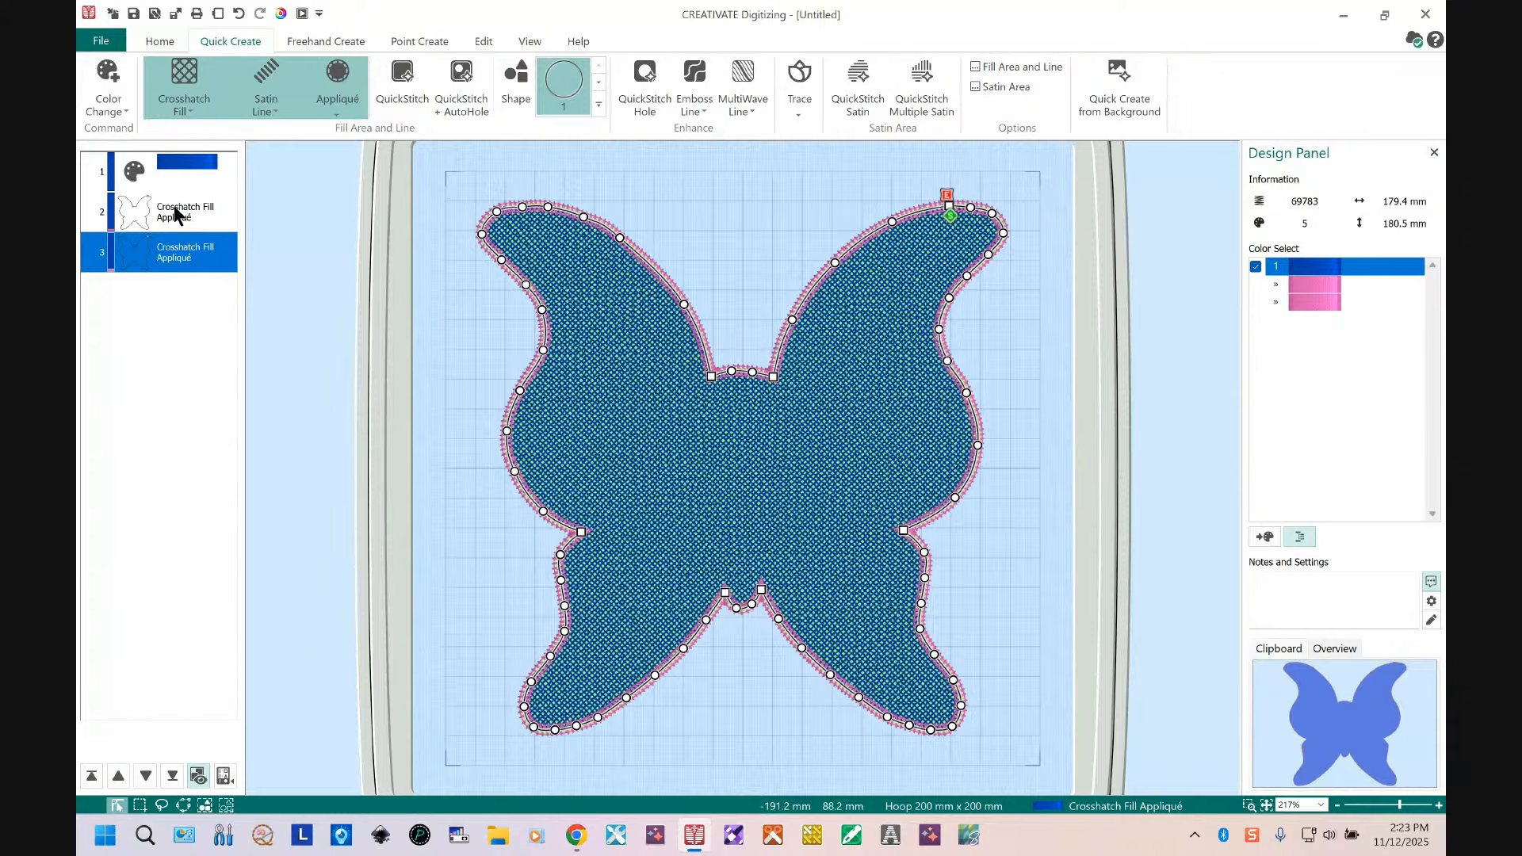
Step: Insert a color change after the original appliqué object using thread 2408 Star Gold
left_click(150, 208)
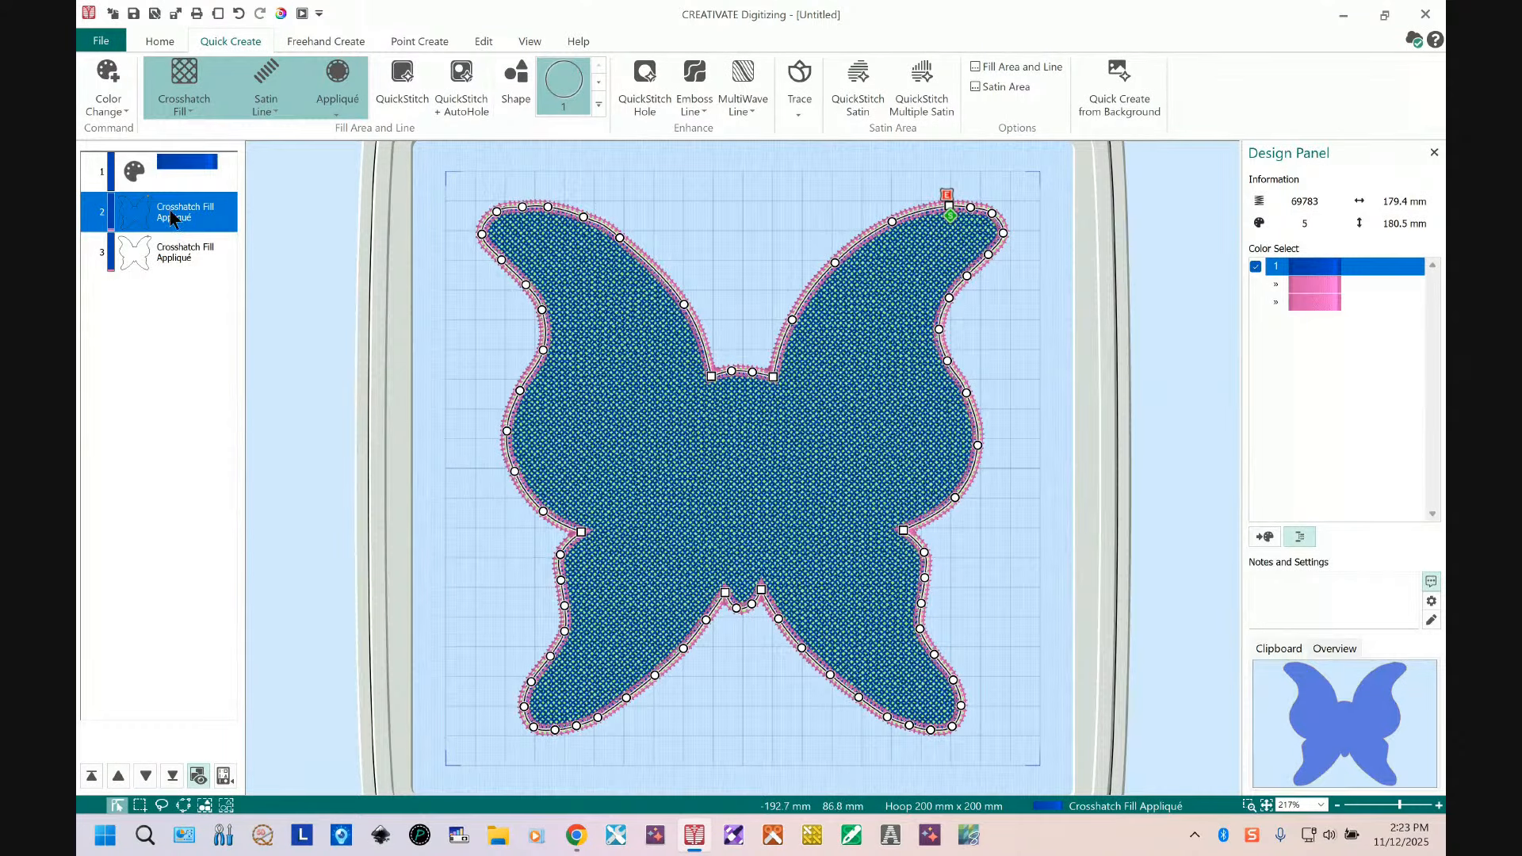
right_click(170, 211)
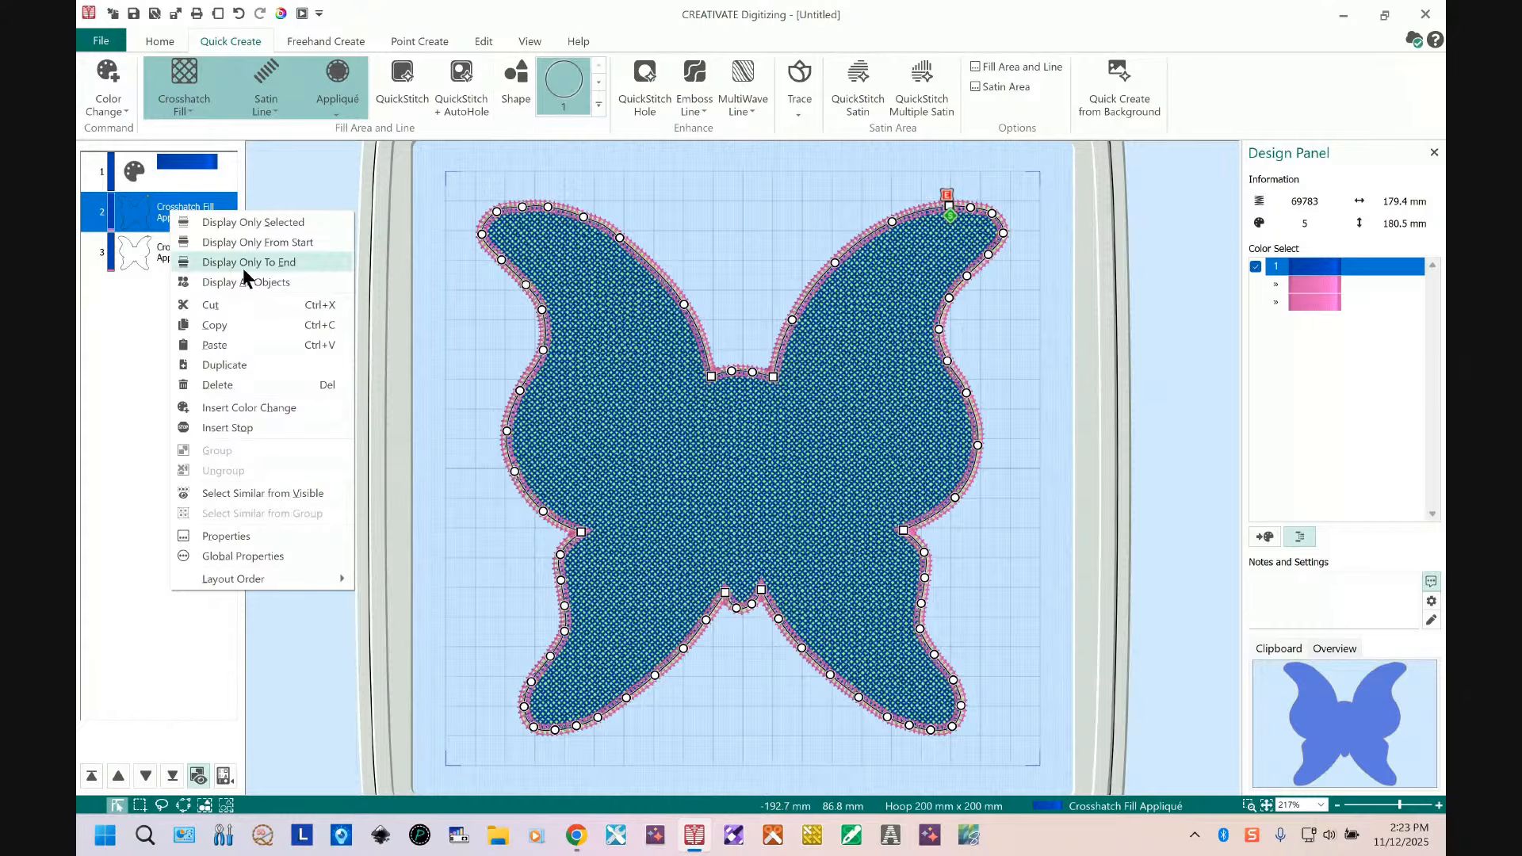
left_click(269, 406)
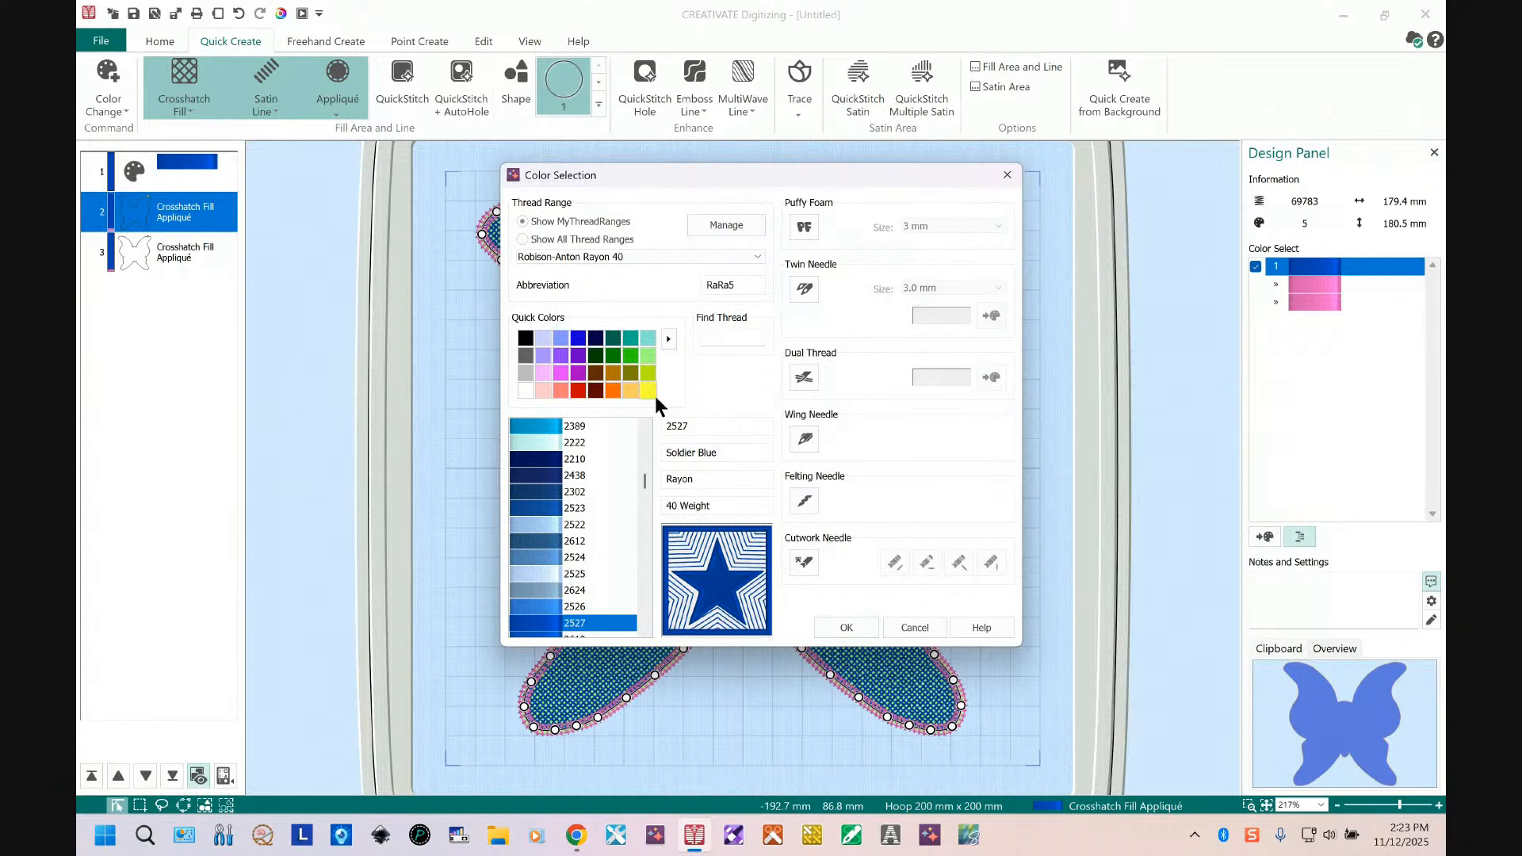
left_click(648, 390)
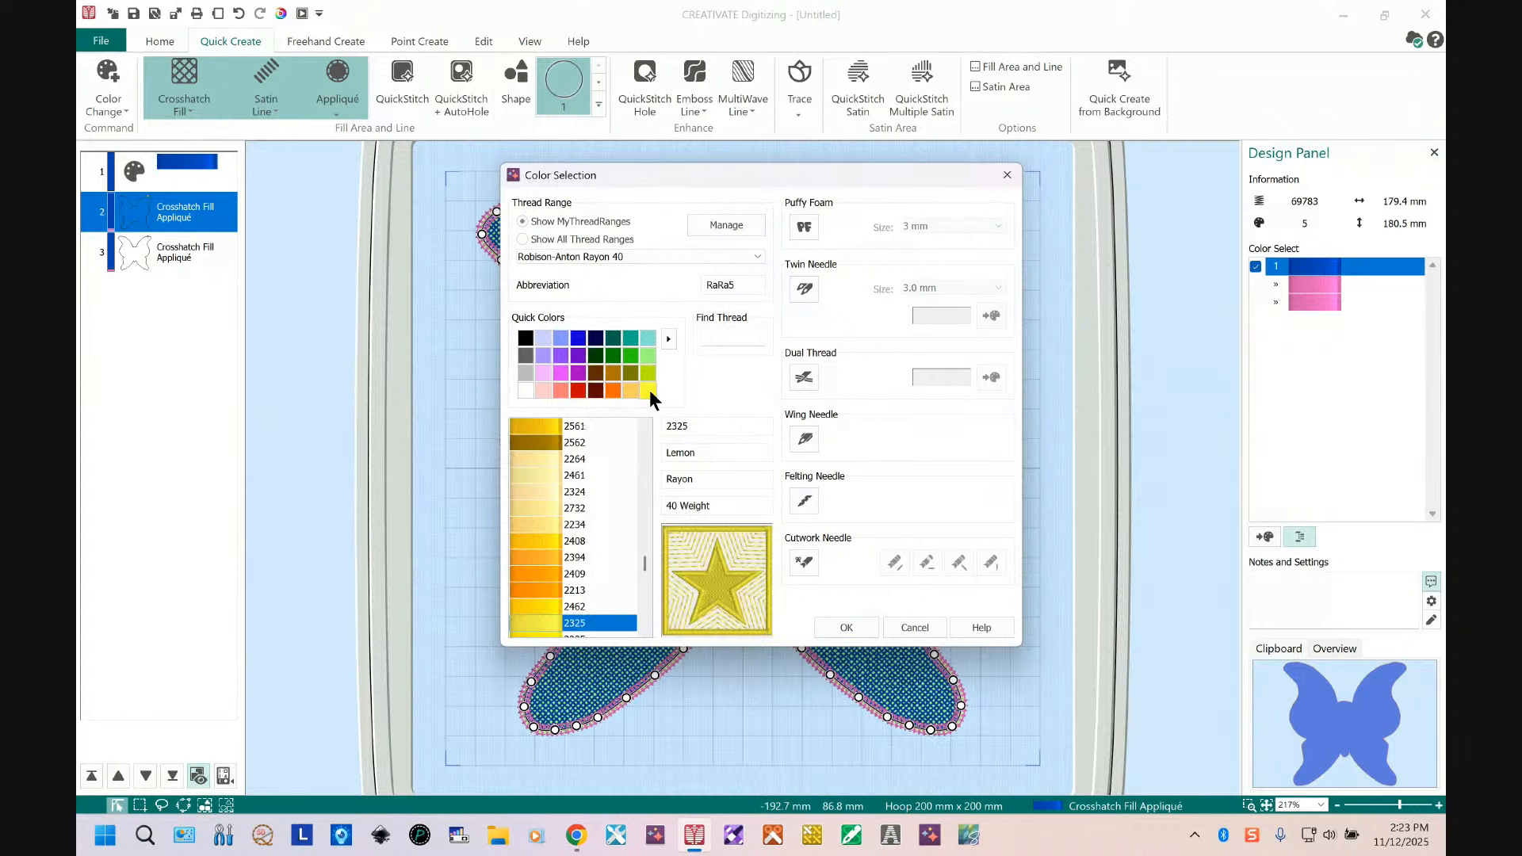
left_click(549, 606)
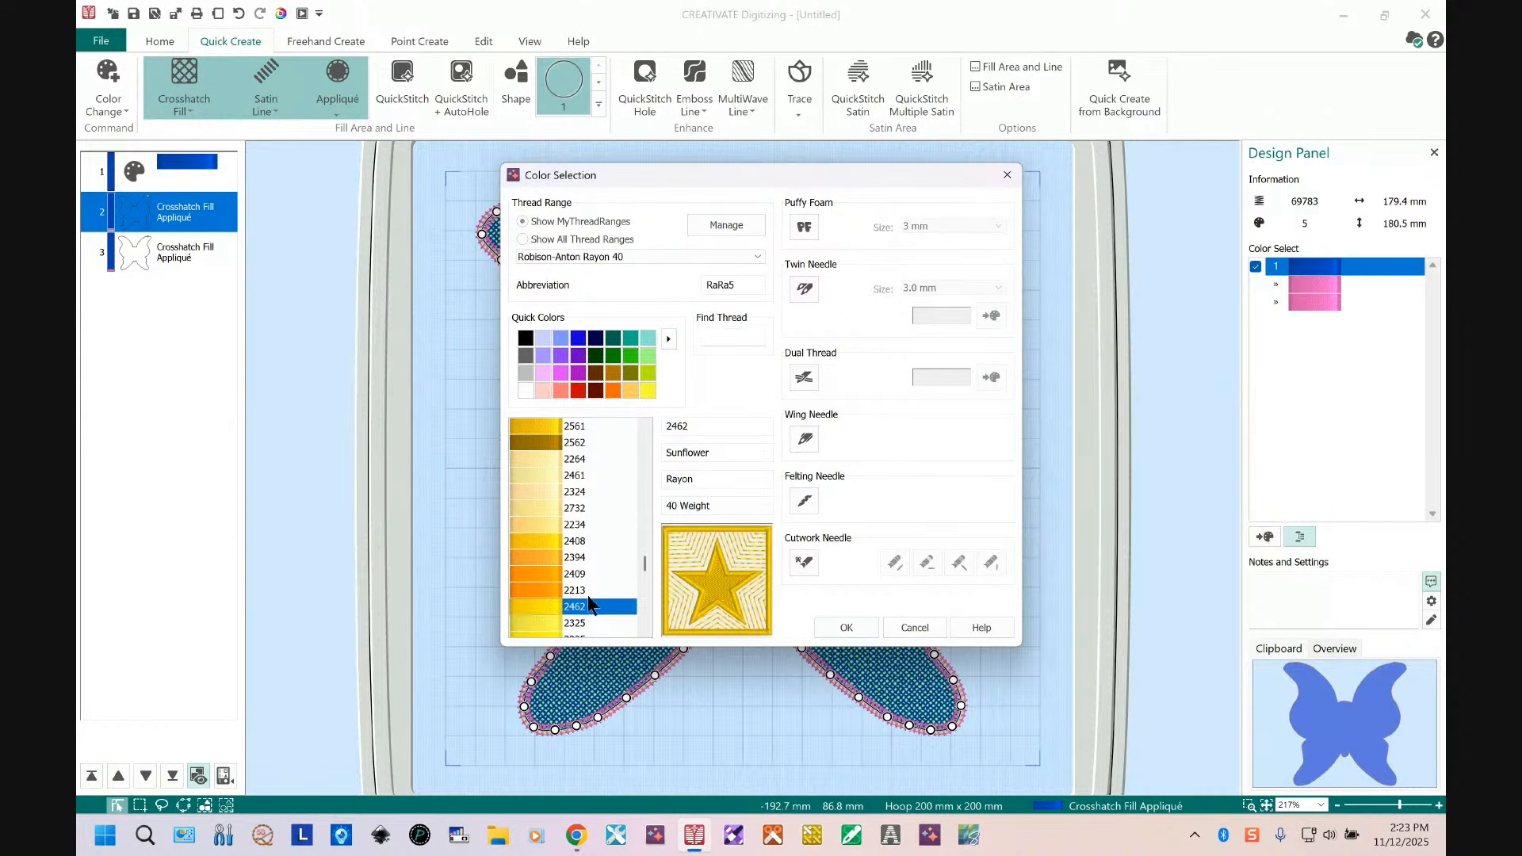
left_click(531, 542)
left_click(845, 625)
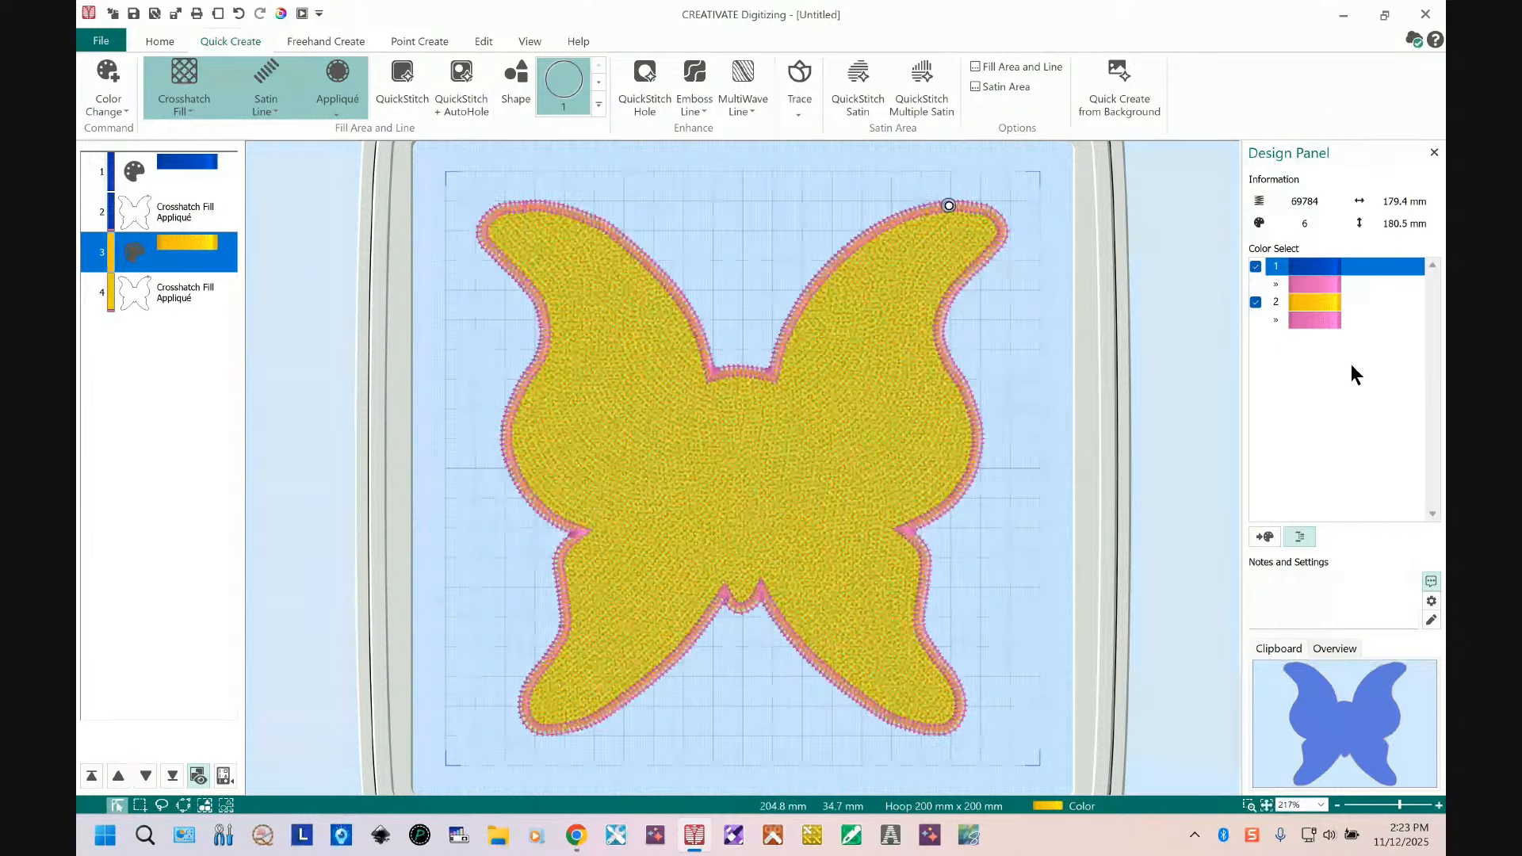
Step: Hide color block 2 so it is excluded from the display
left_click(1286, 265)
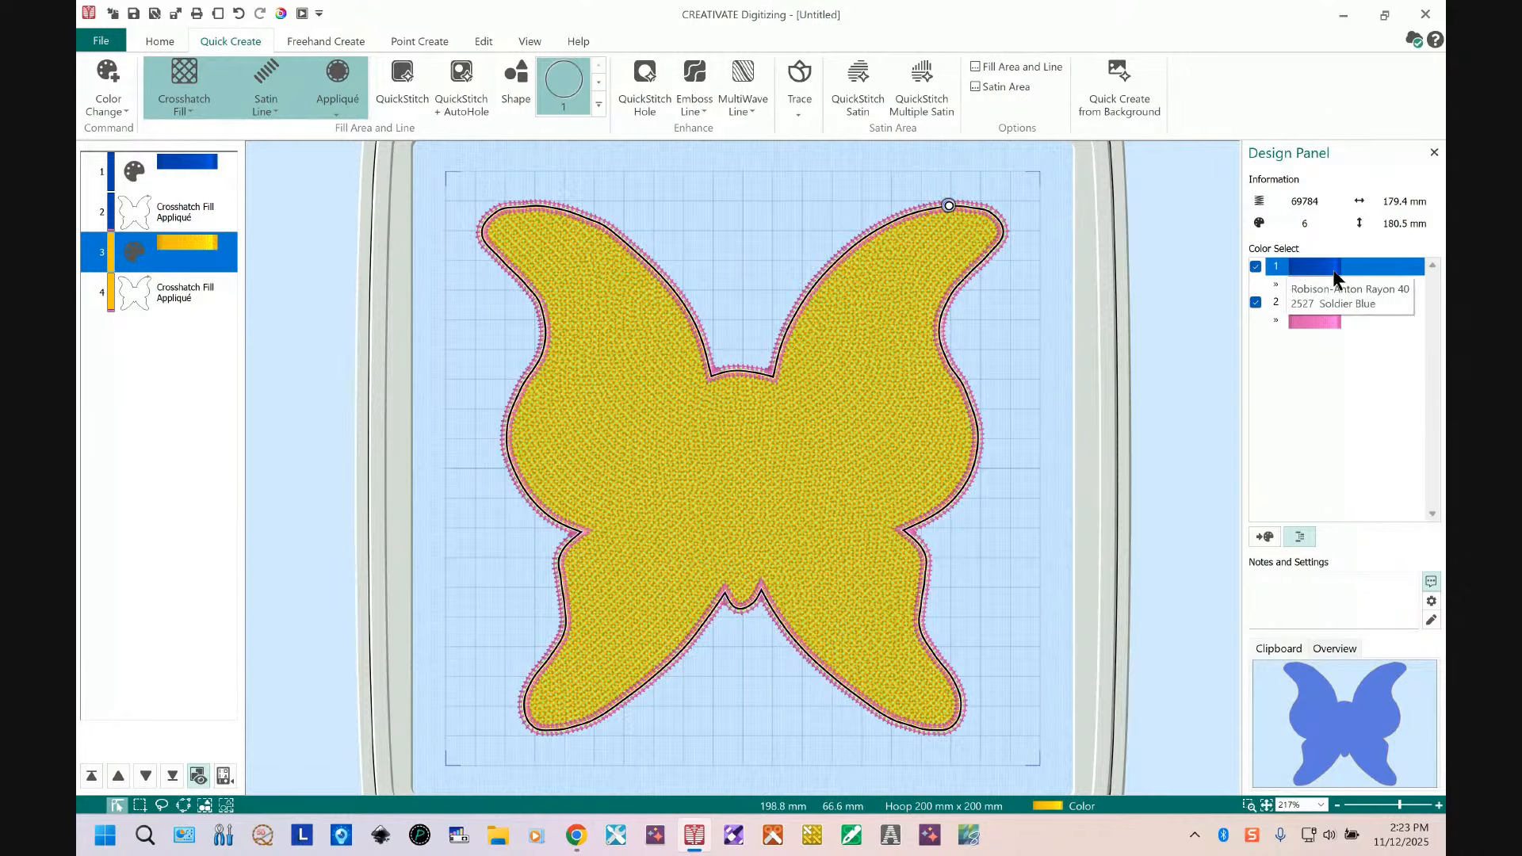
left_click(1256, 301)
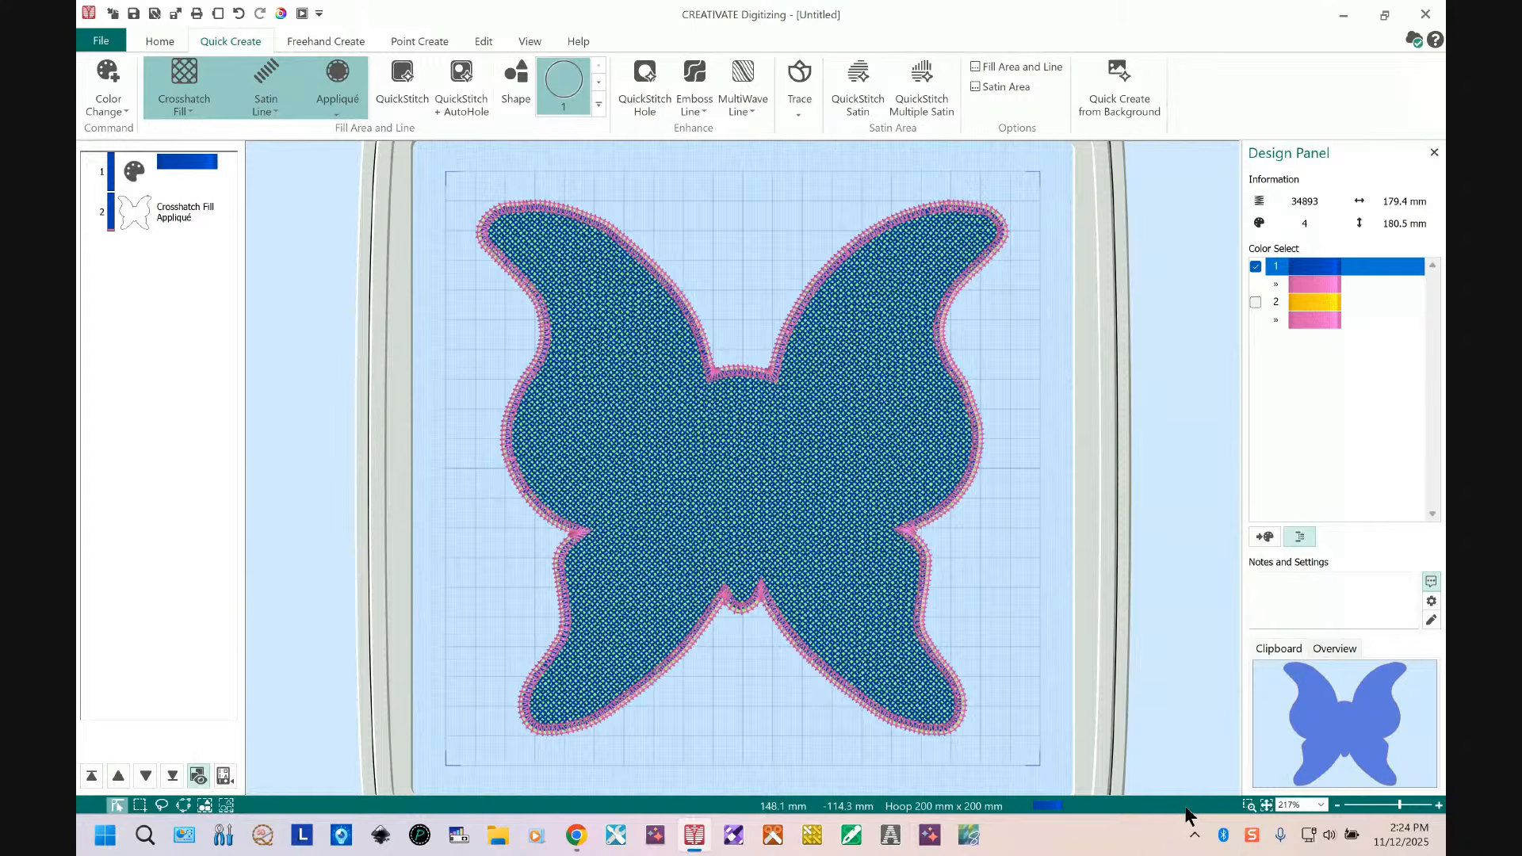
Step: Zoom in on the upper left wing, switch to 2D view and fade the background
left_click(1250, 806)
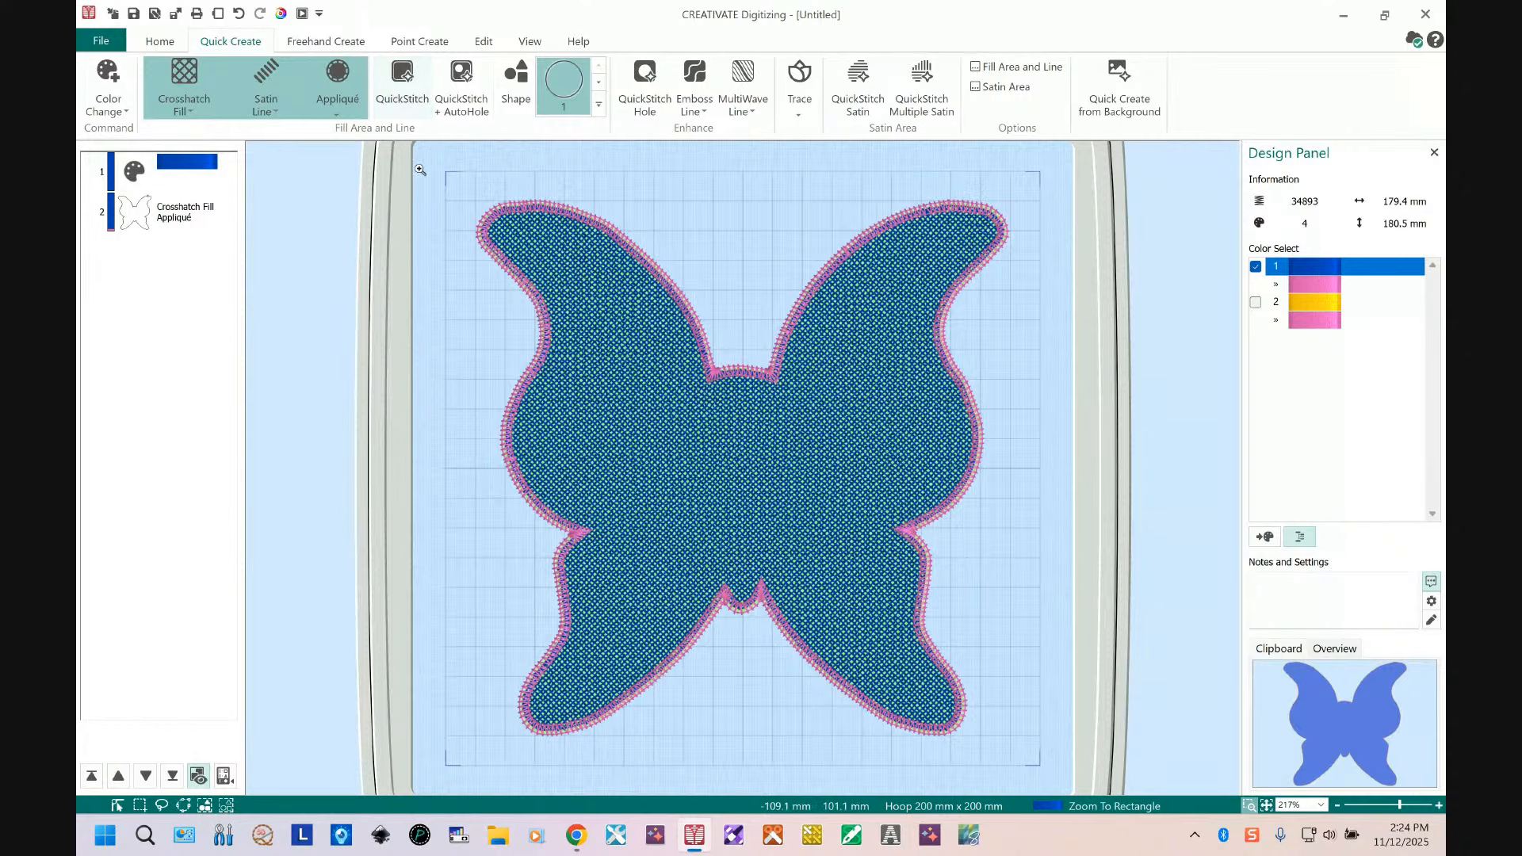
left_click_drag(462, 177, 702, 361)
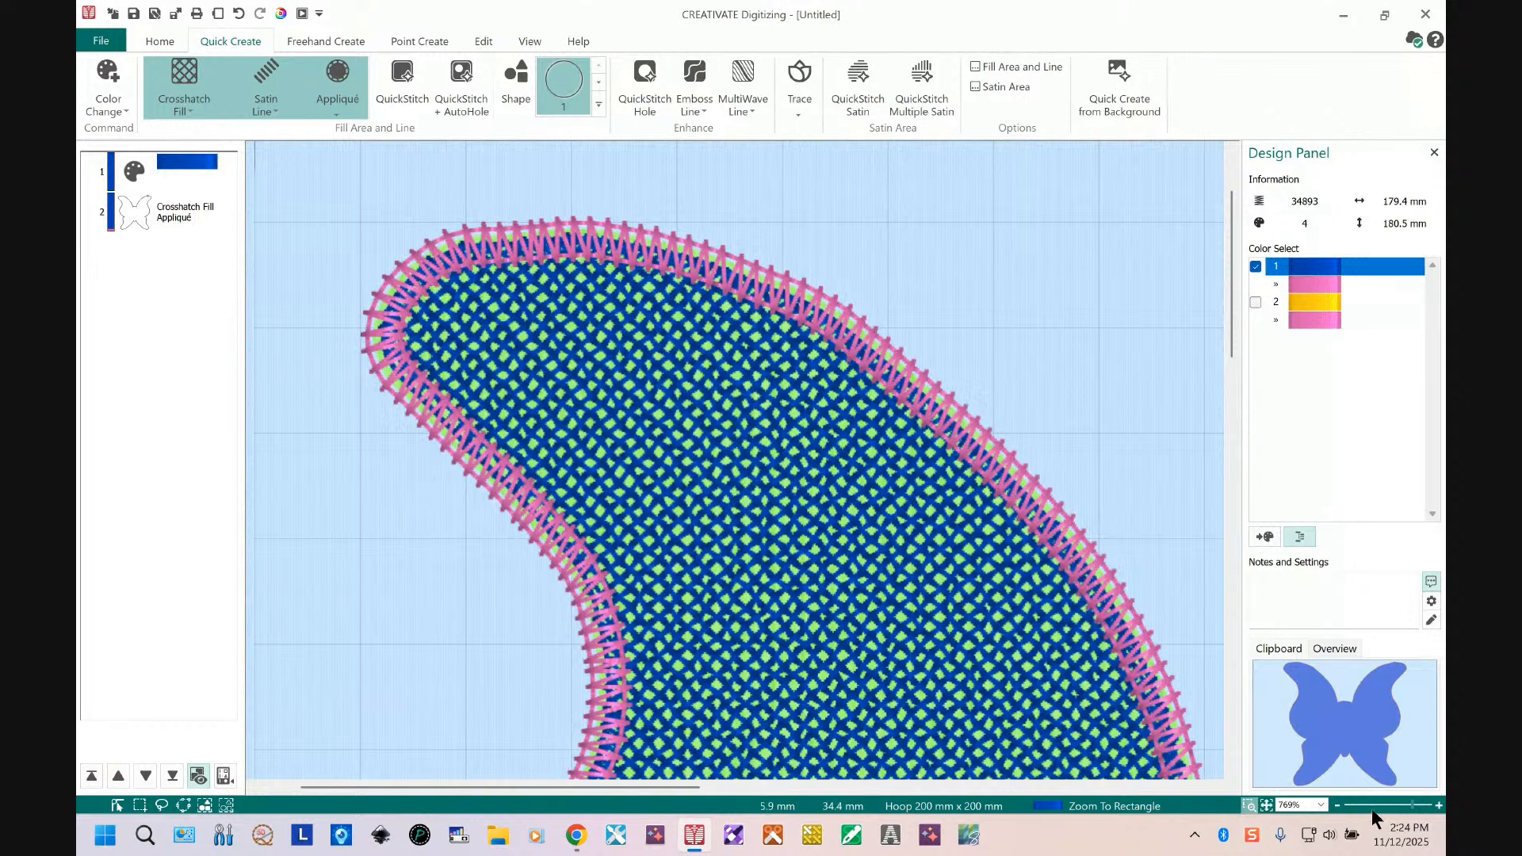
left_click(1439, 805)
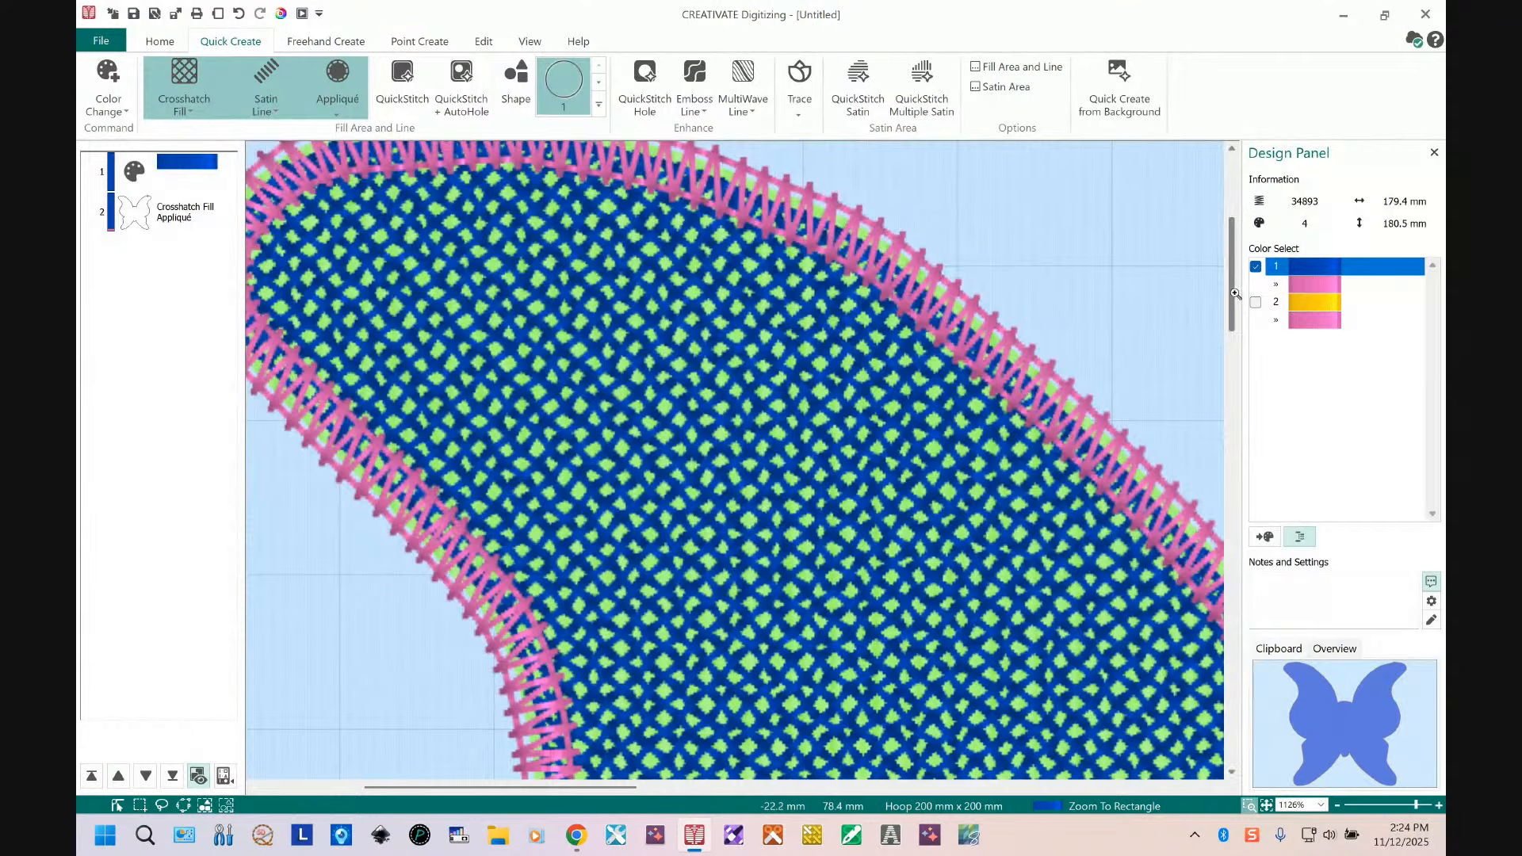
key("Escape")
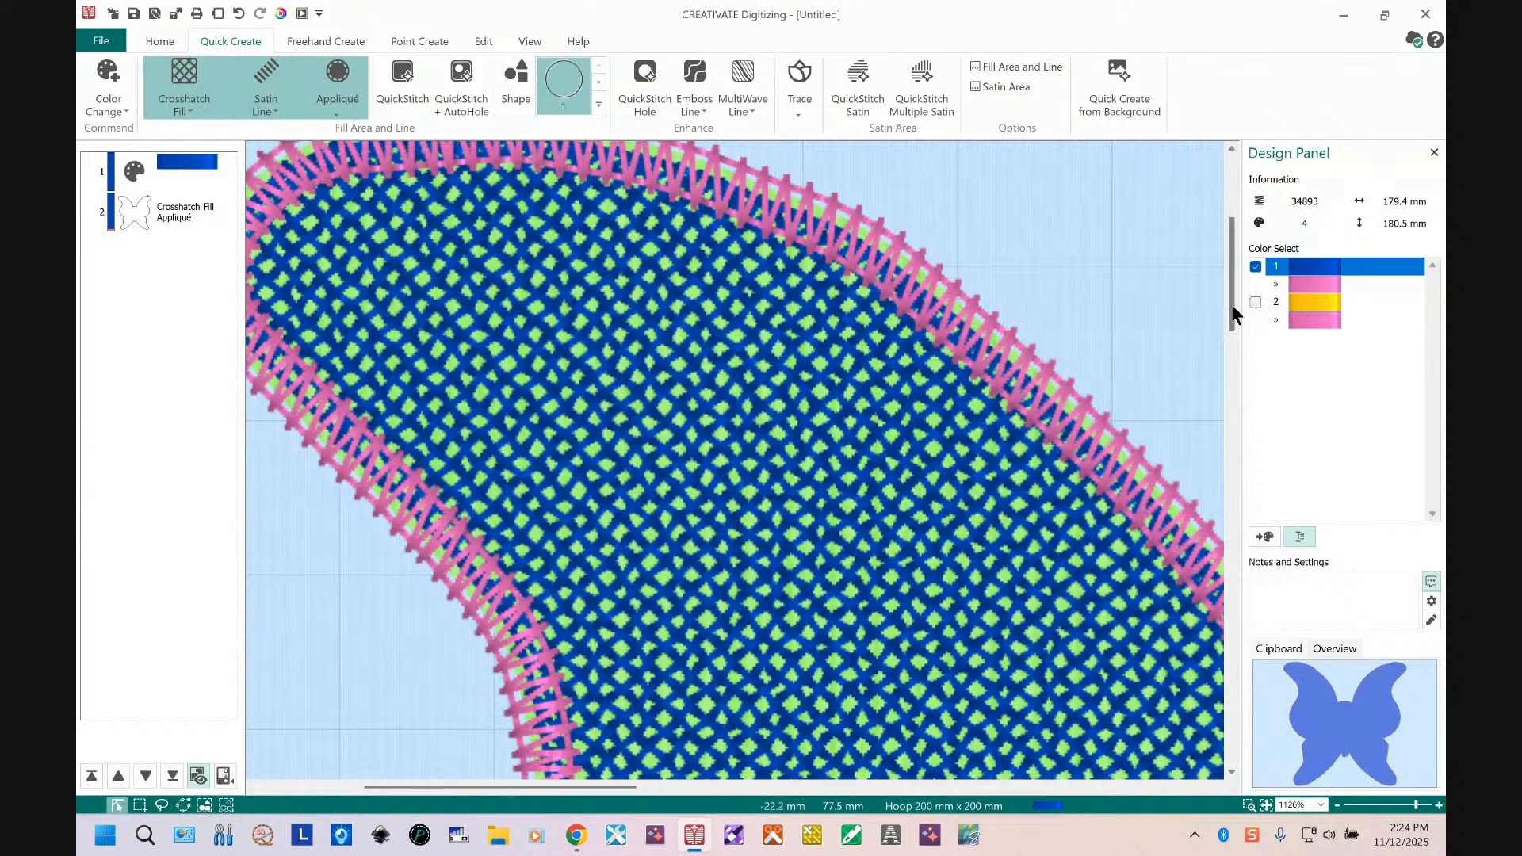
scroll(1234, 293, "up", 3)
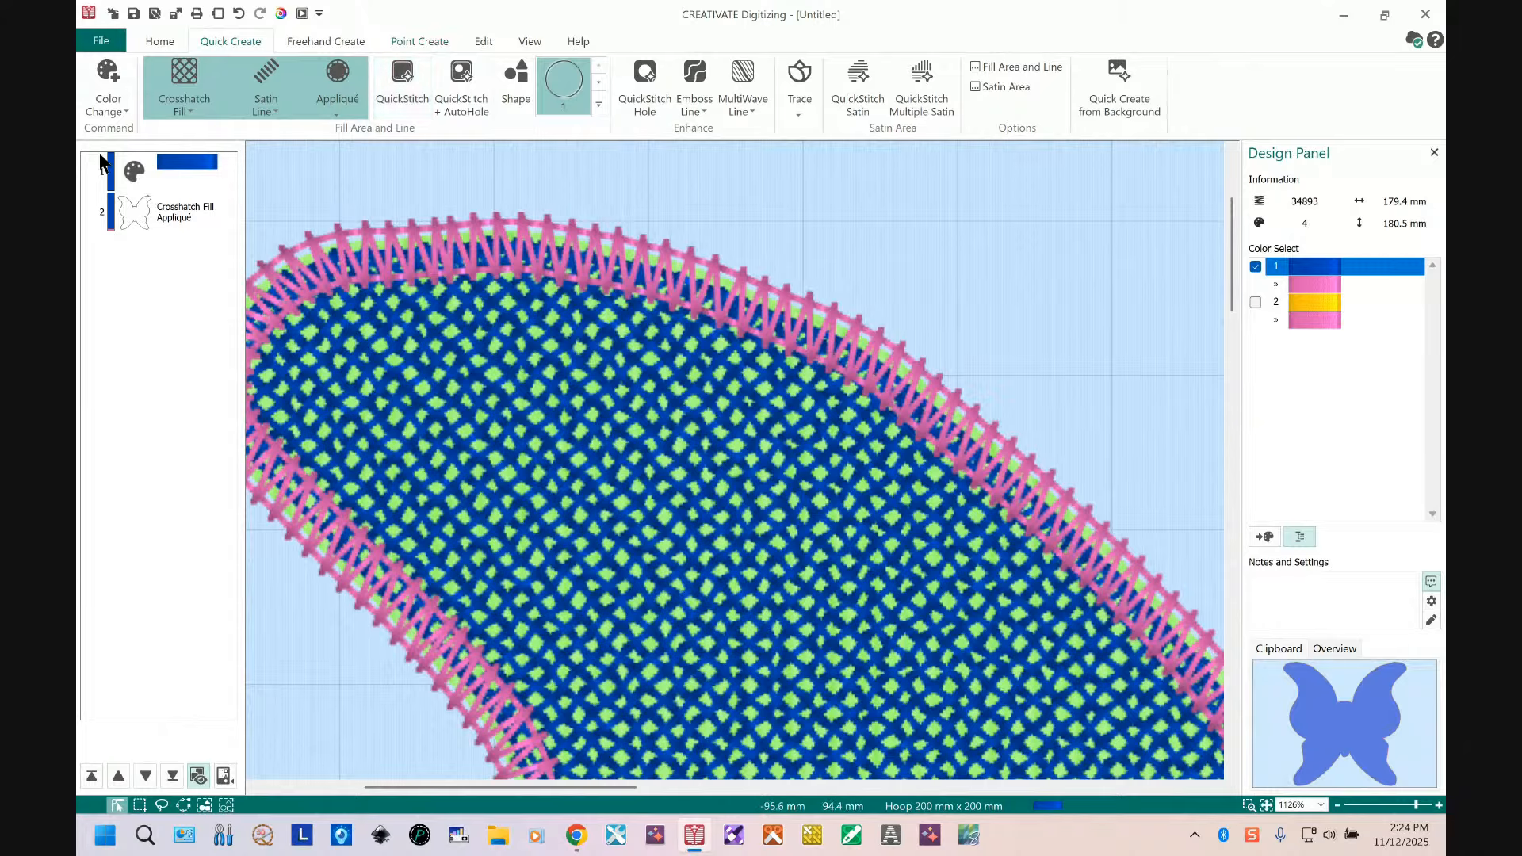
left_click(533, 39)
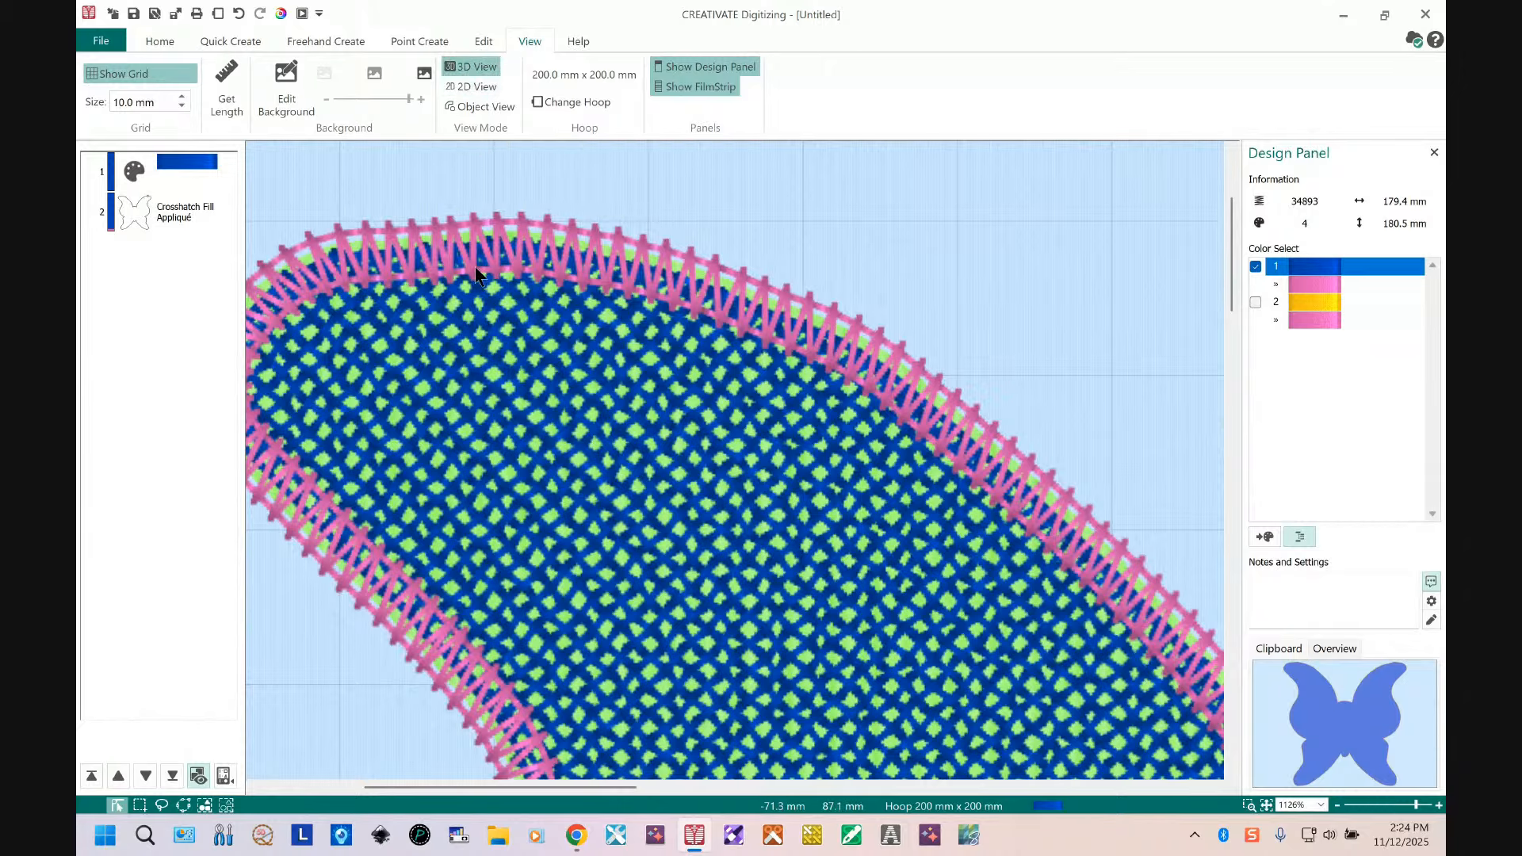
left_click(486, 86)
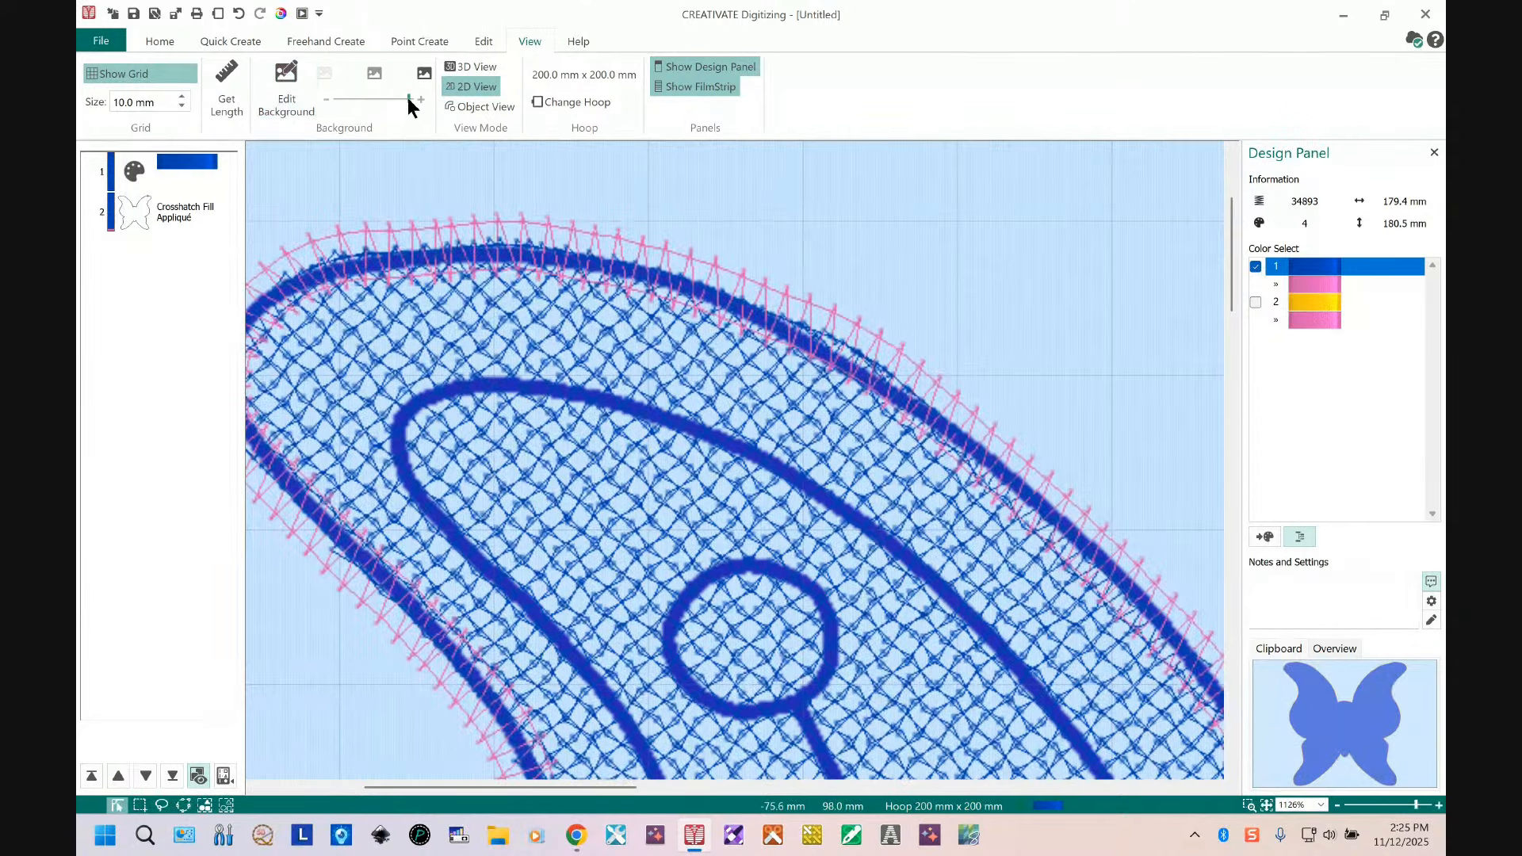
left_click_drag(408, 97, 368, 97)
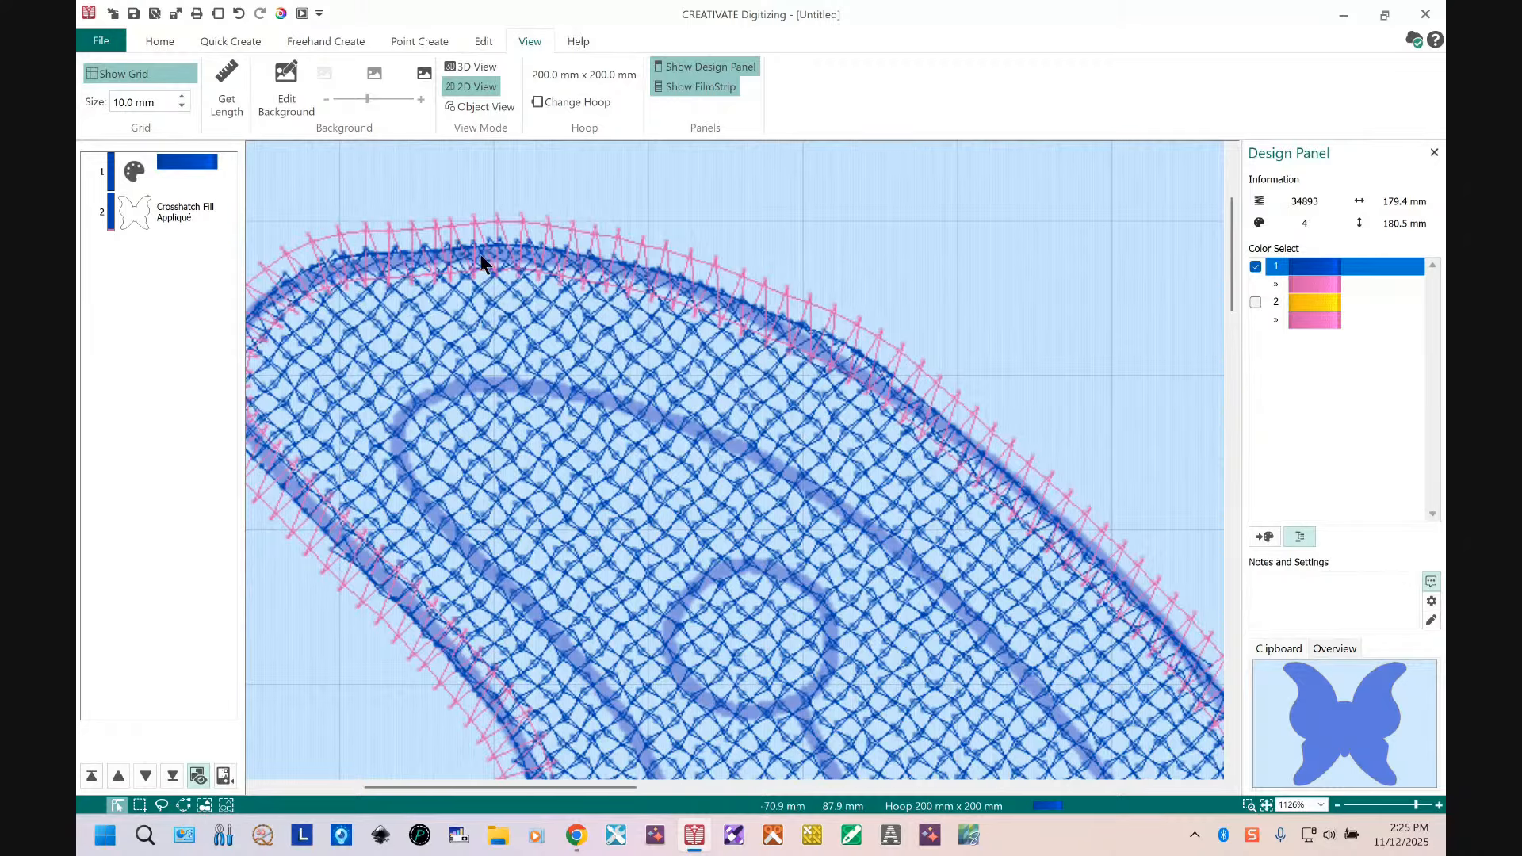
Step: Open the appliqué object's properties, enable Match Placement Line, raise the Appliqué Piece Margin to 1.3 mm and apply
left_click(150, 215)
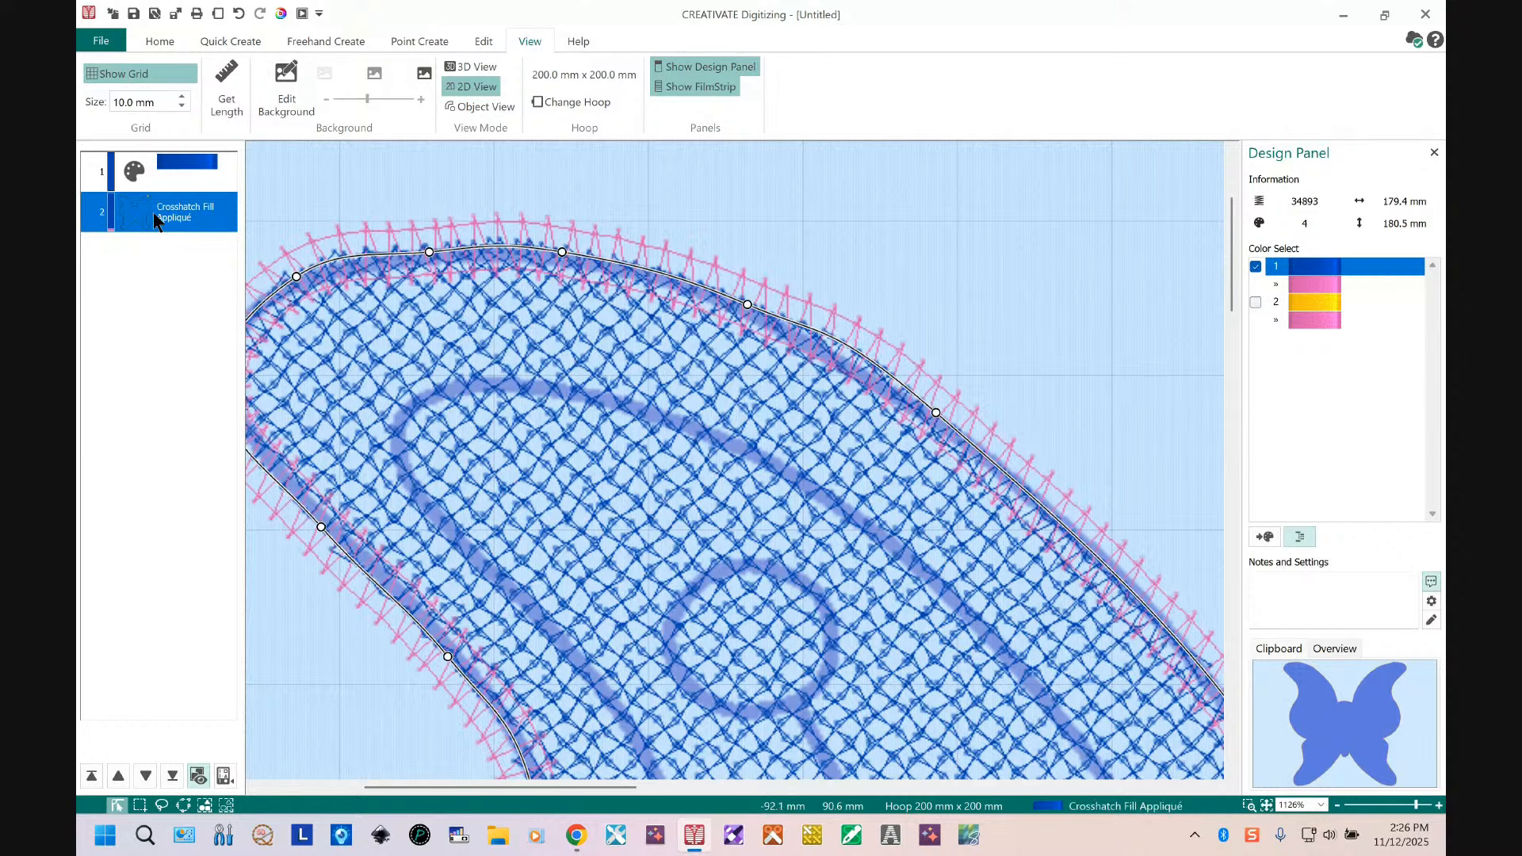
right_click(154, 212)
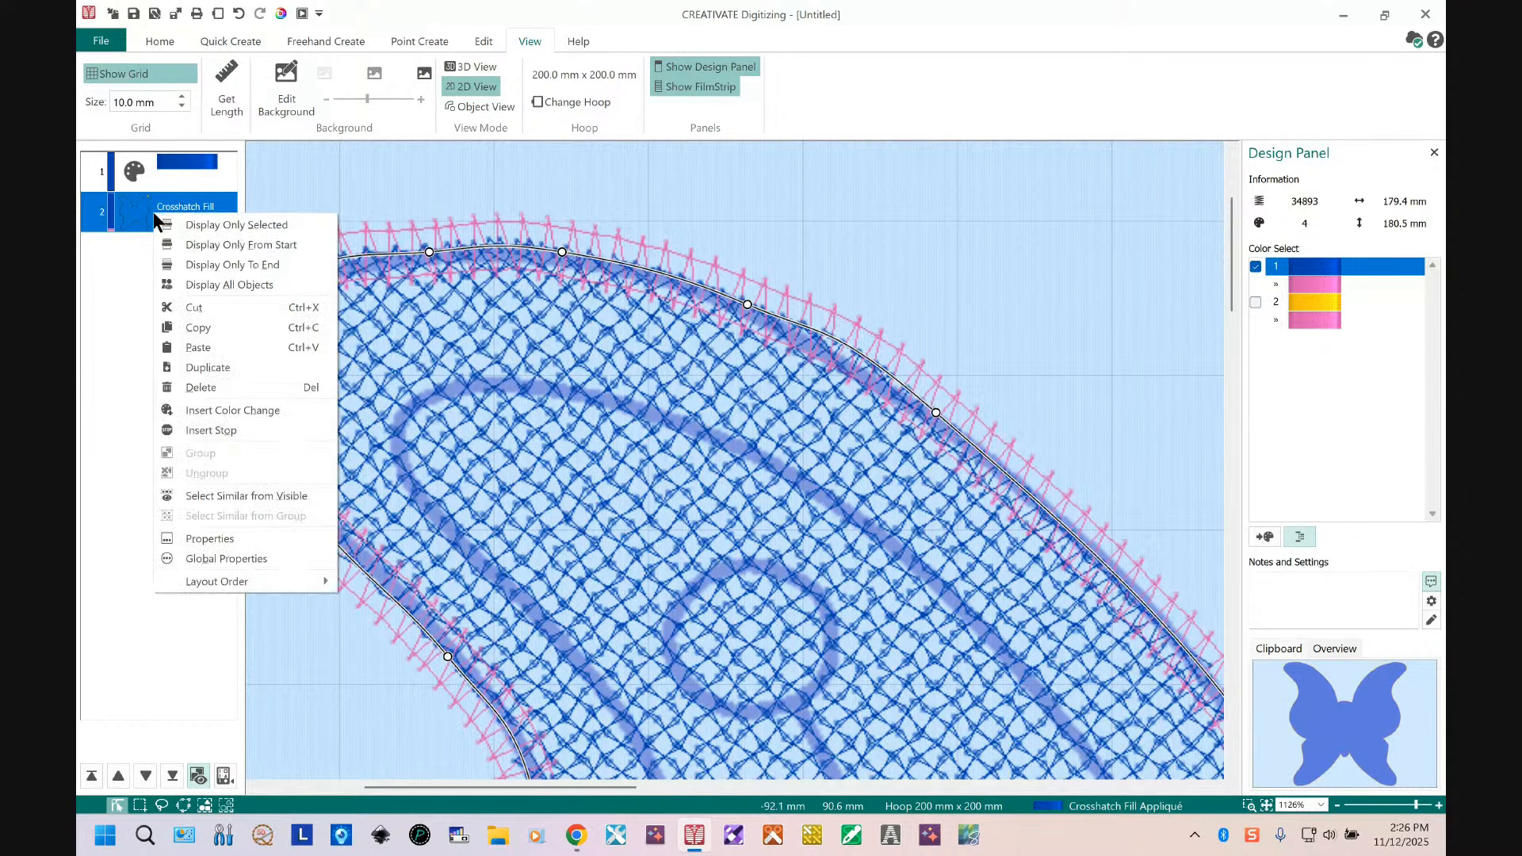
left_click(260, 540)
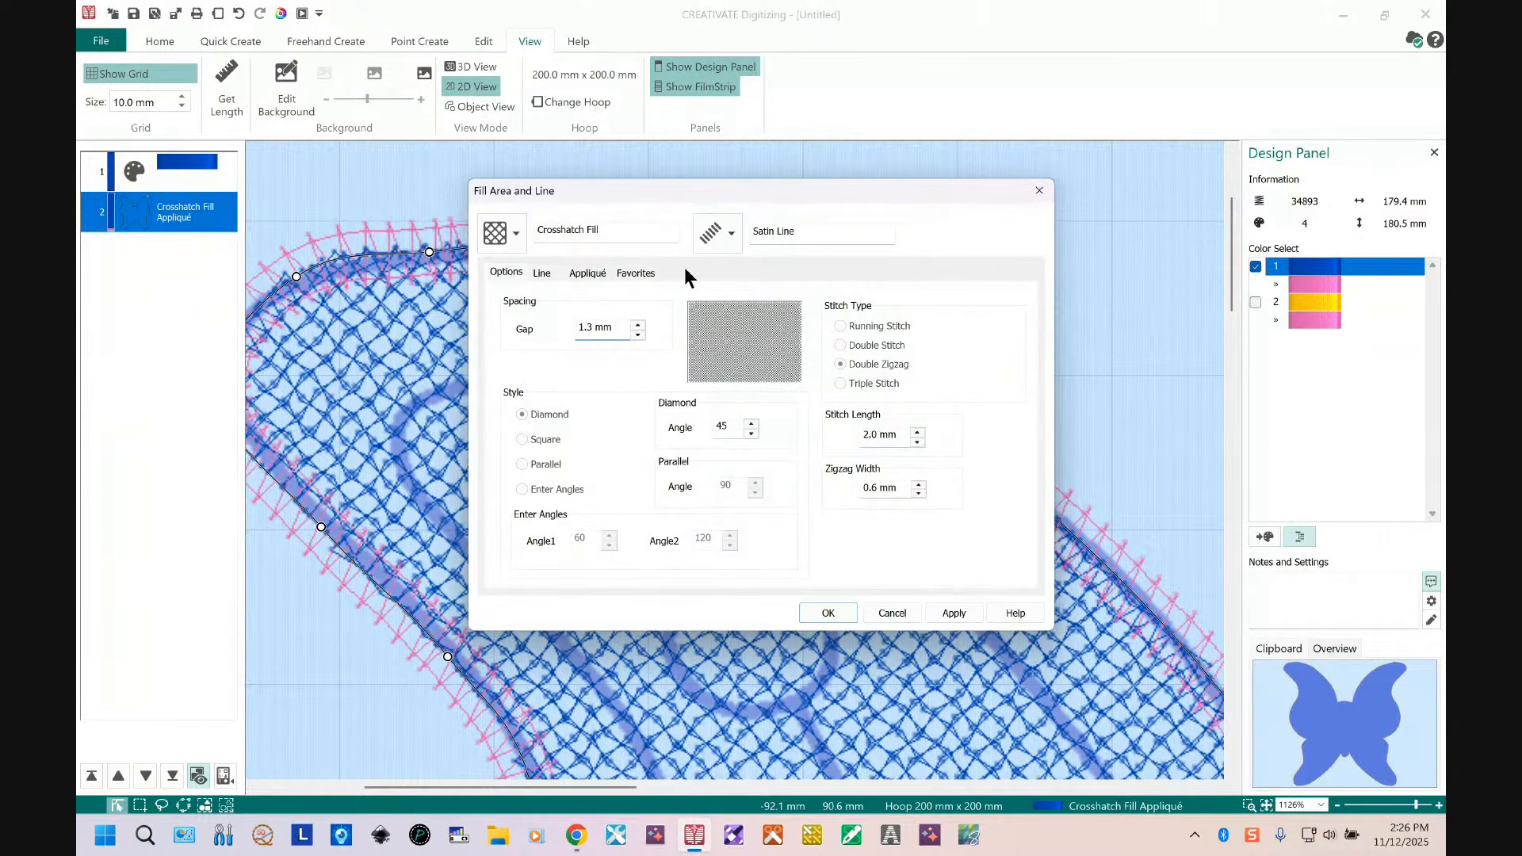
left_click(589, 273)
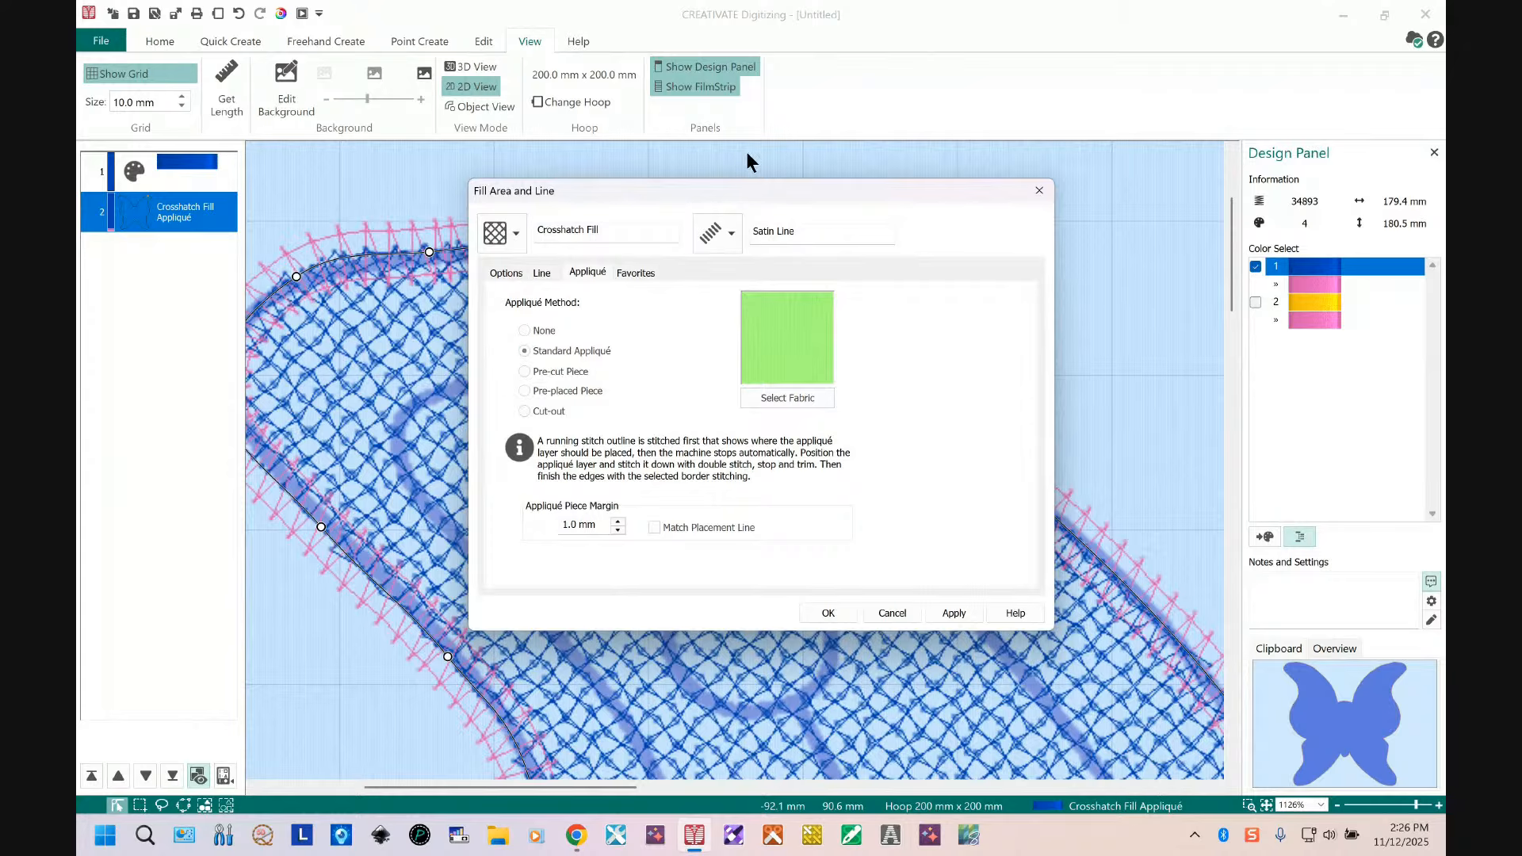
left_click_drag(749, 193, 1045, 160)
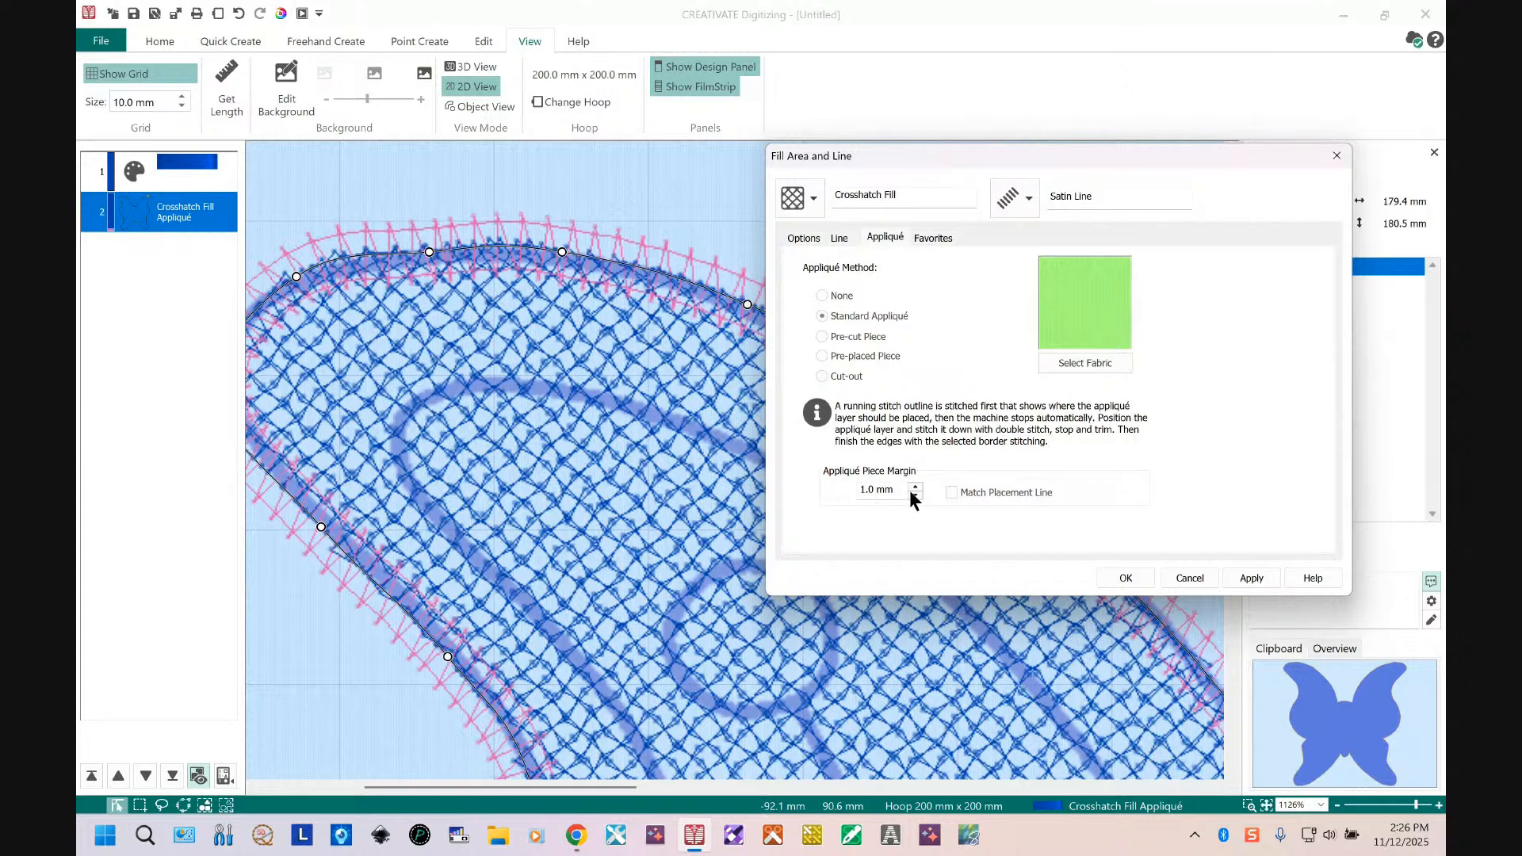
mouse_move(871, 492)
left_click(951, 493)
left_click(916, 487)
left_click(916, 488)
left_click(916, 487)
left_click(915, 488)
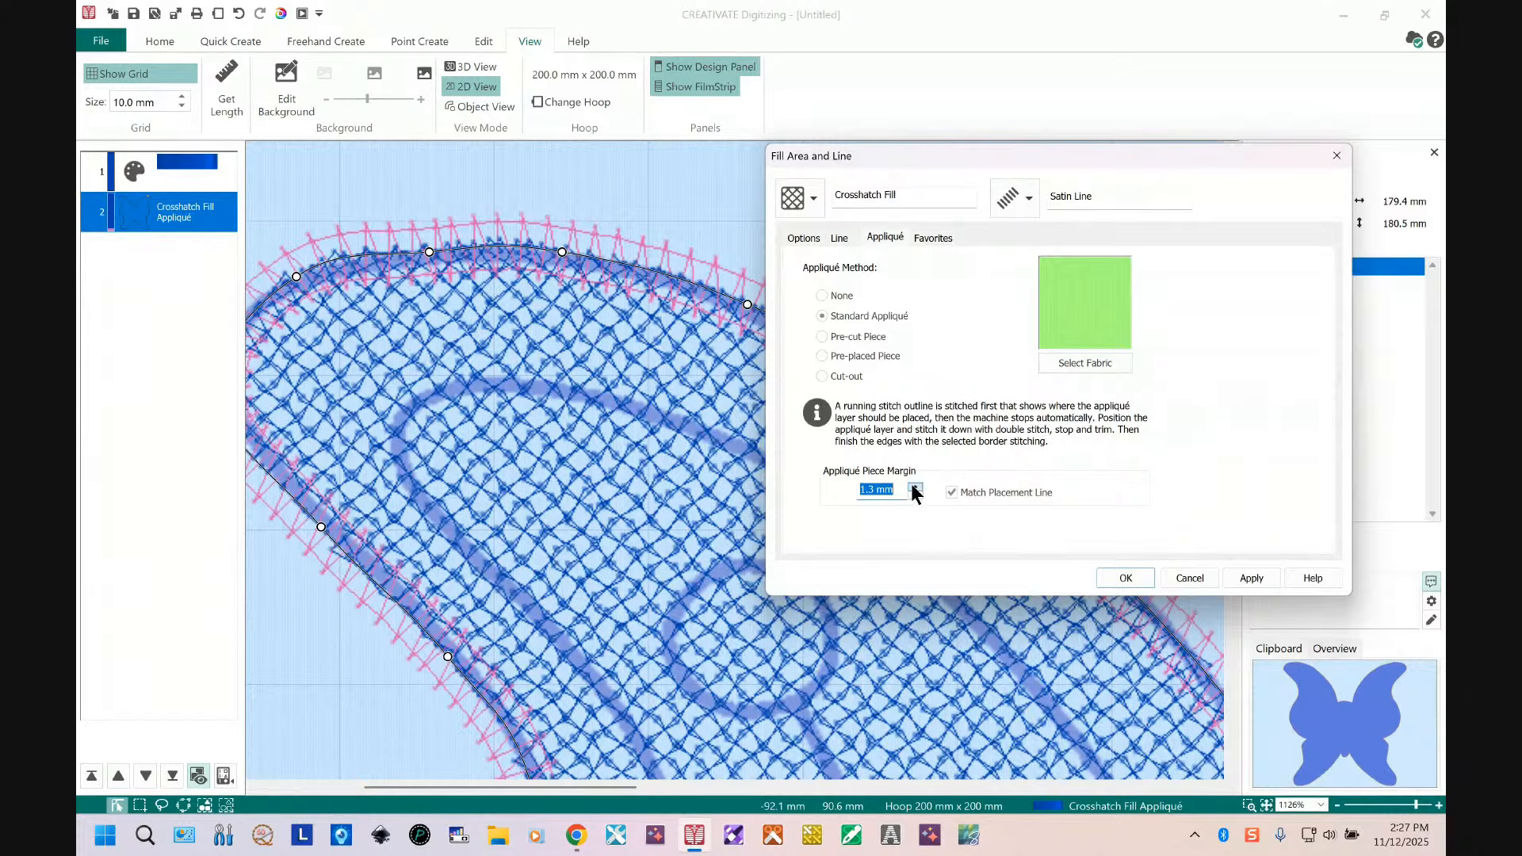
left_click(1253, 577)
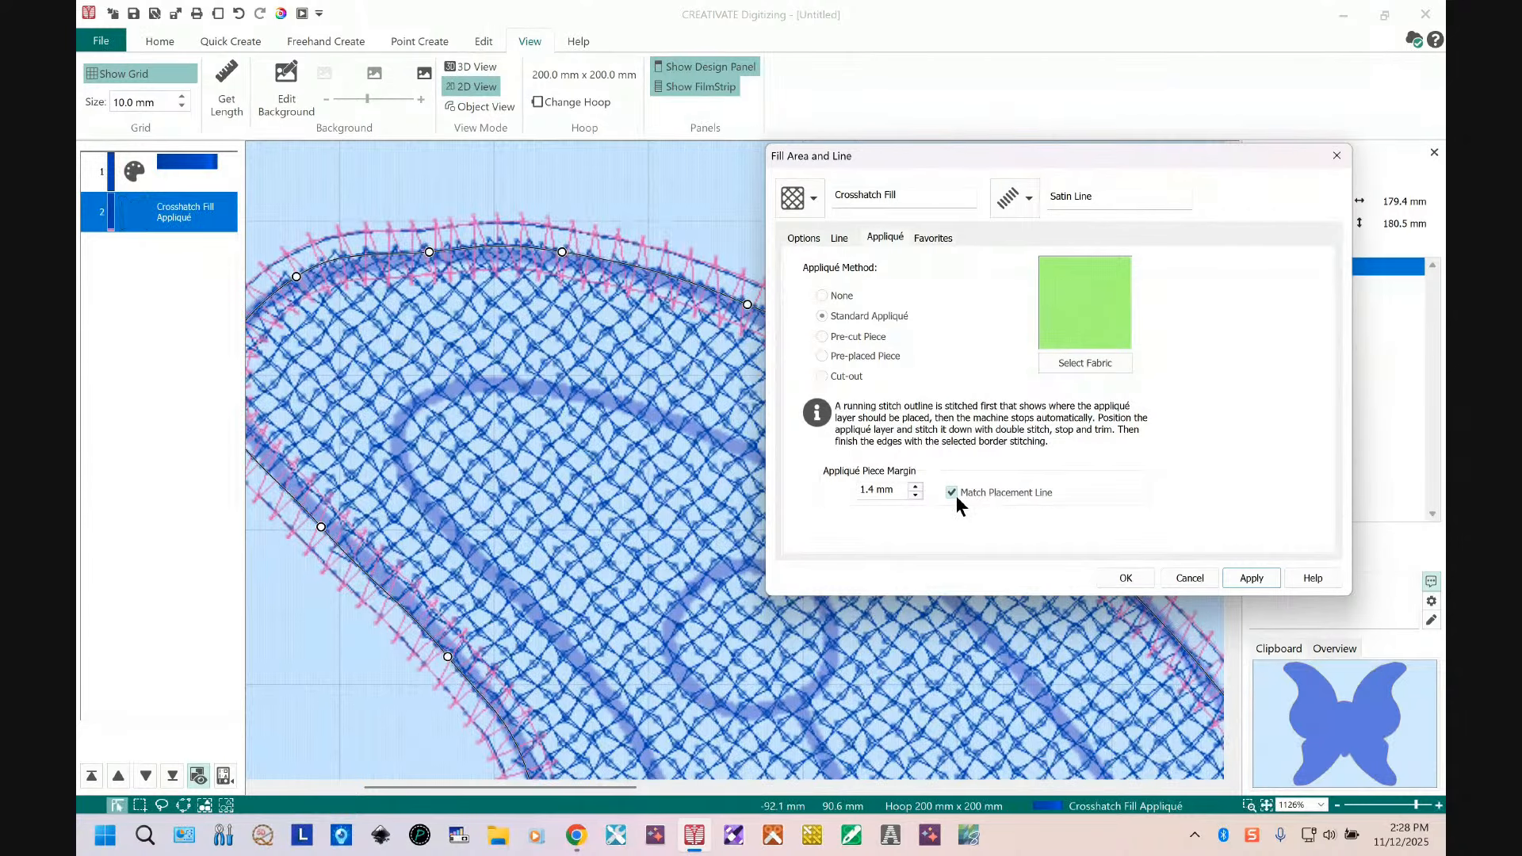
Step: Lower the Appliqué Piece Margin to 1.0 mm and apply it
left_click(914, 495)
left_click(914, 495)
left_click(915, 495)
left_click(915, 495)
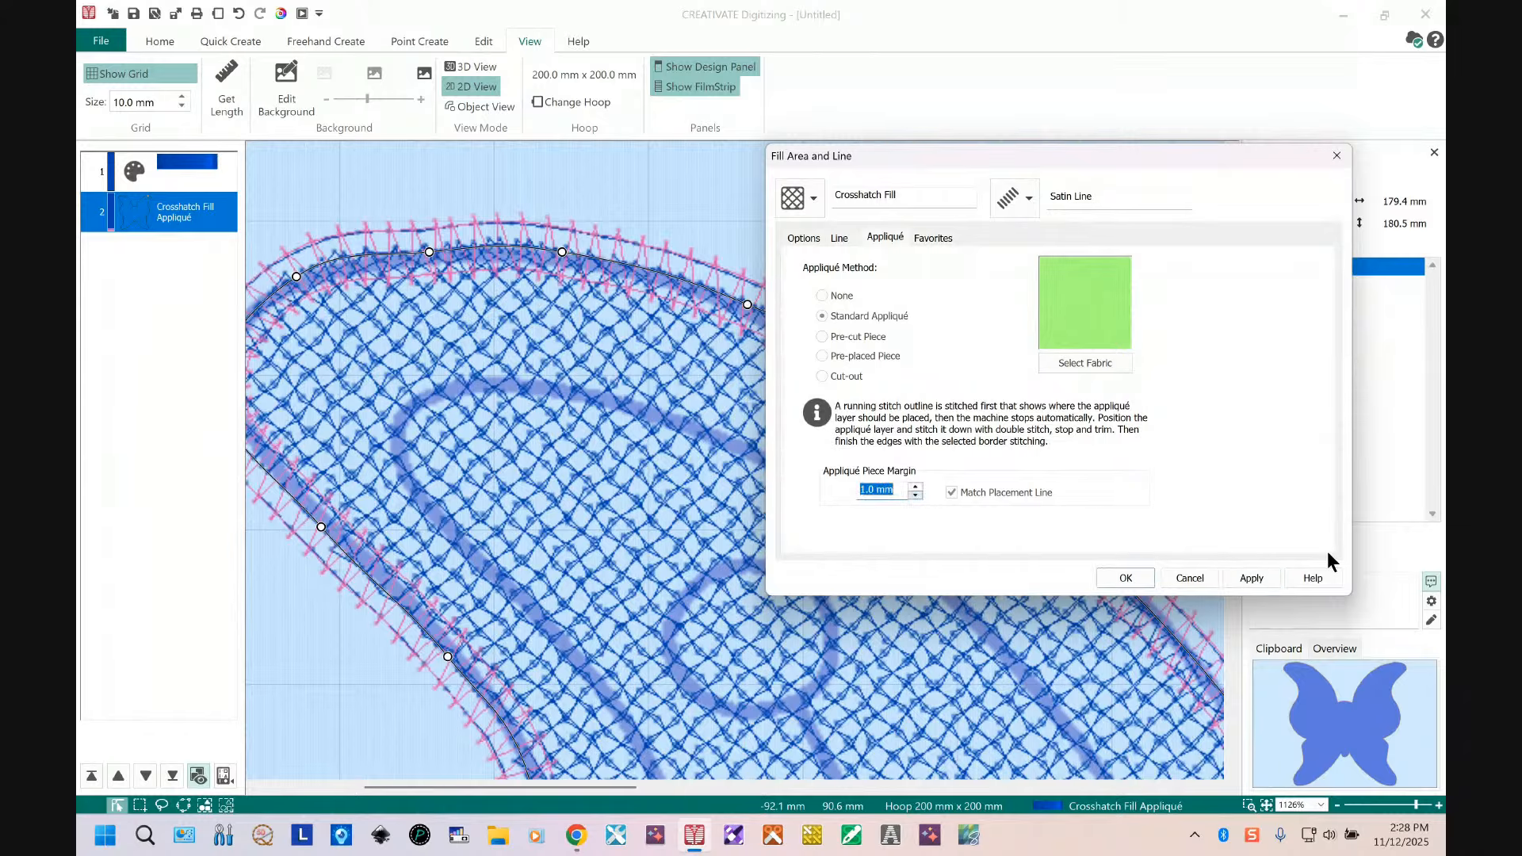
left_click(1262, 577)
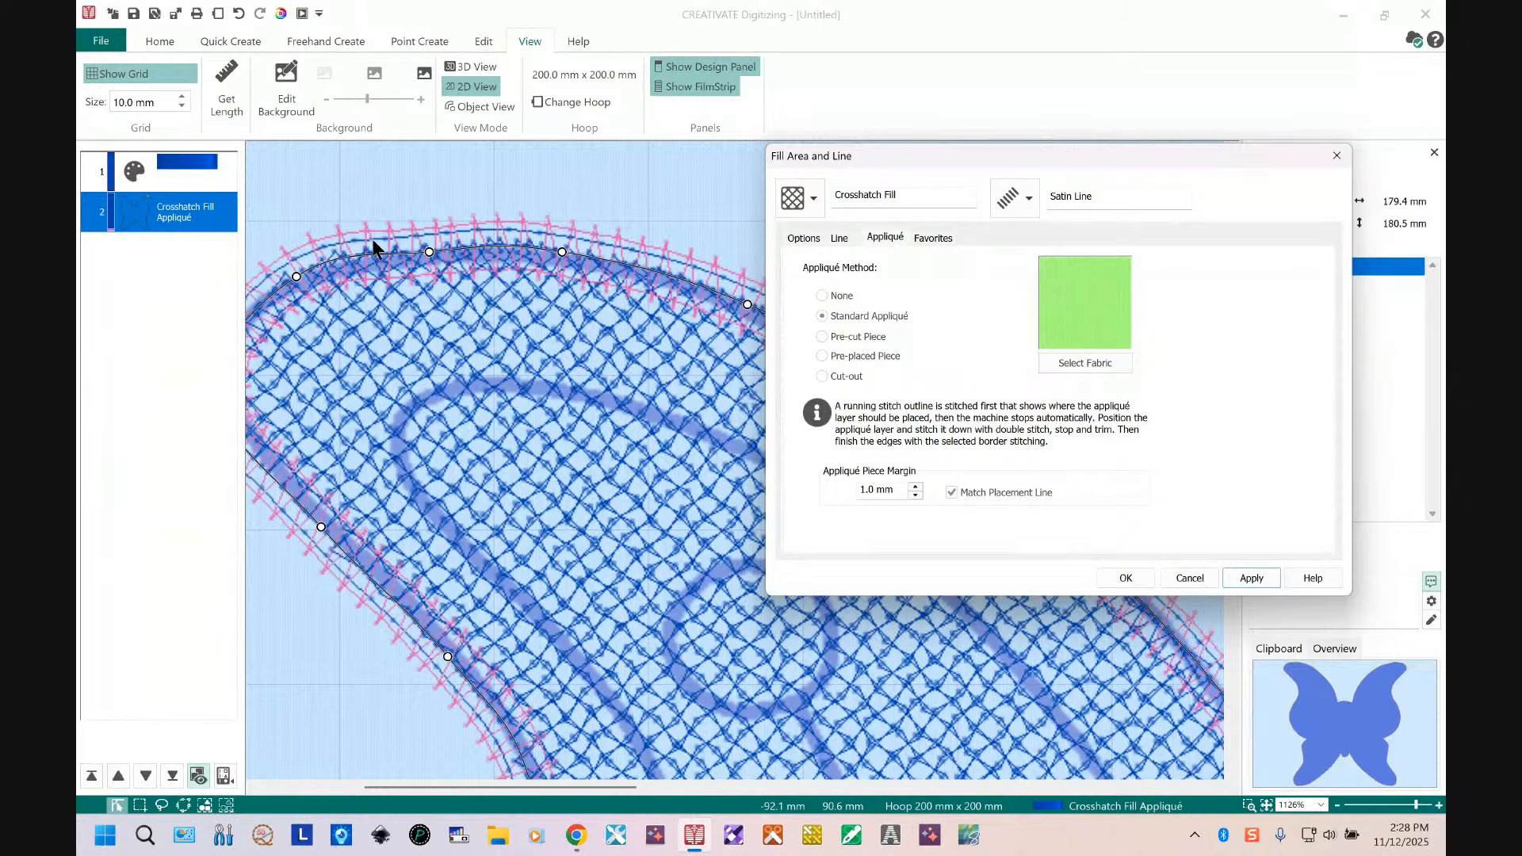
Step: Raise the Appliqué Piece Margin in 0.1 mm increments to 1.4 mm, applying each value, and close the dialog
left_click(915, 485)
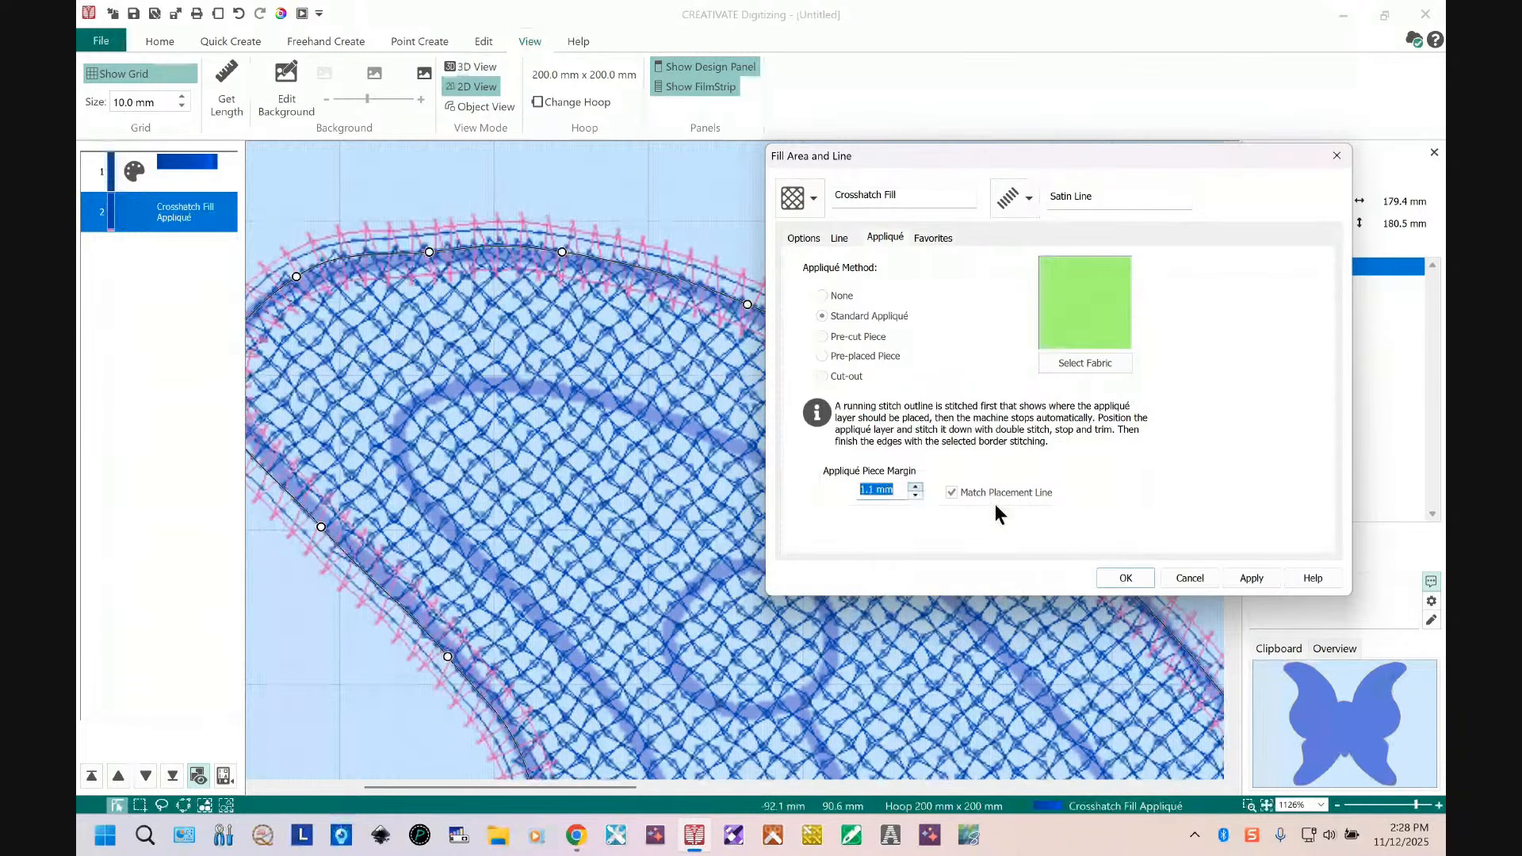
left_click(1249, 578)
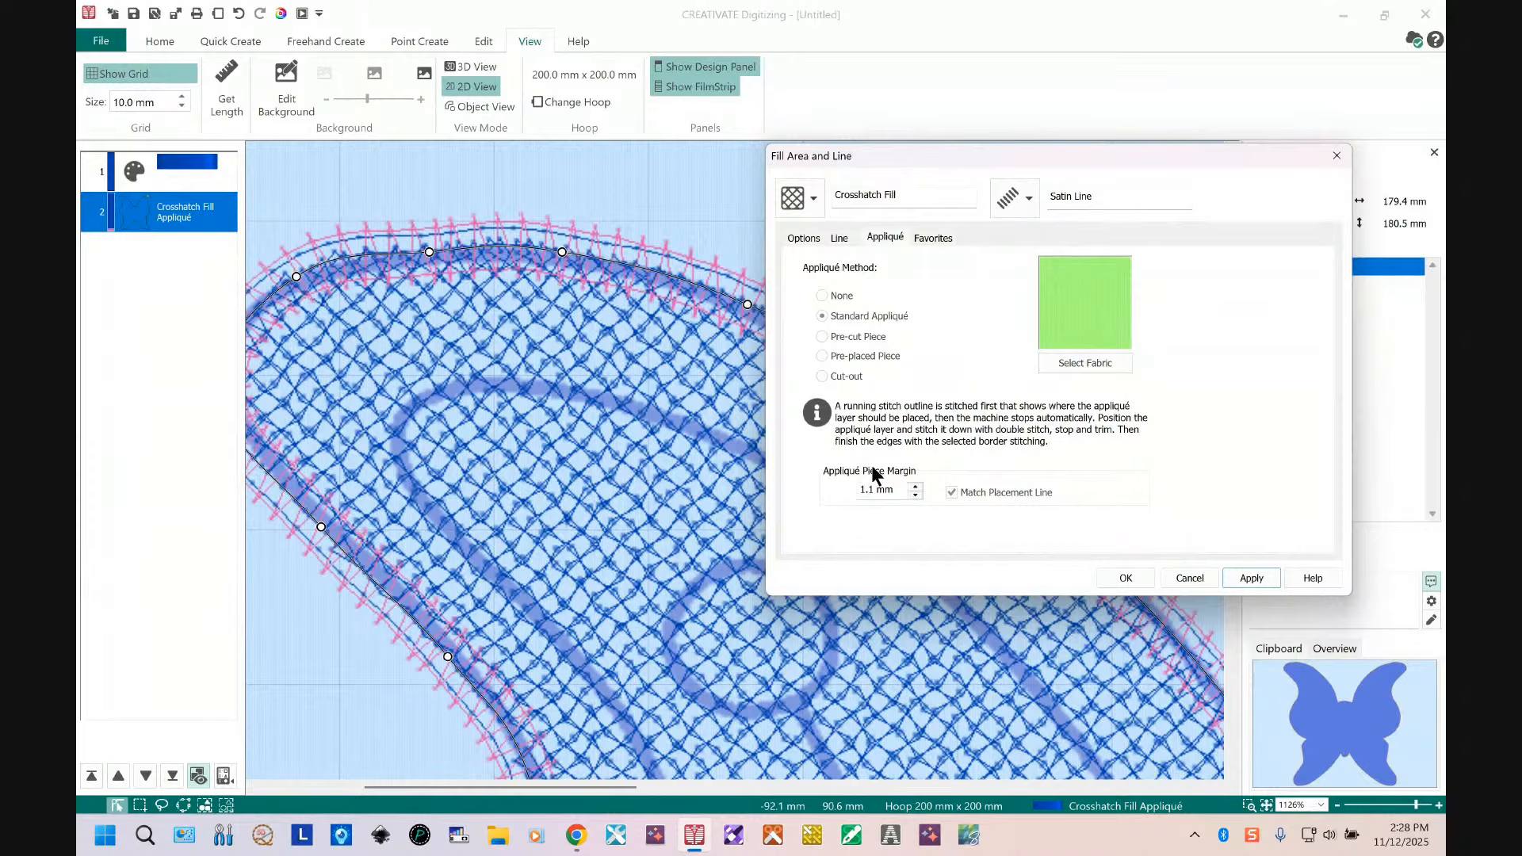
left_click(916, 486)
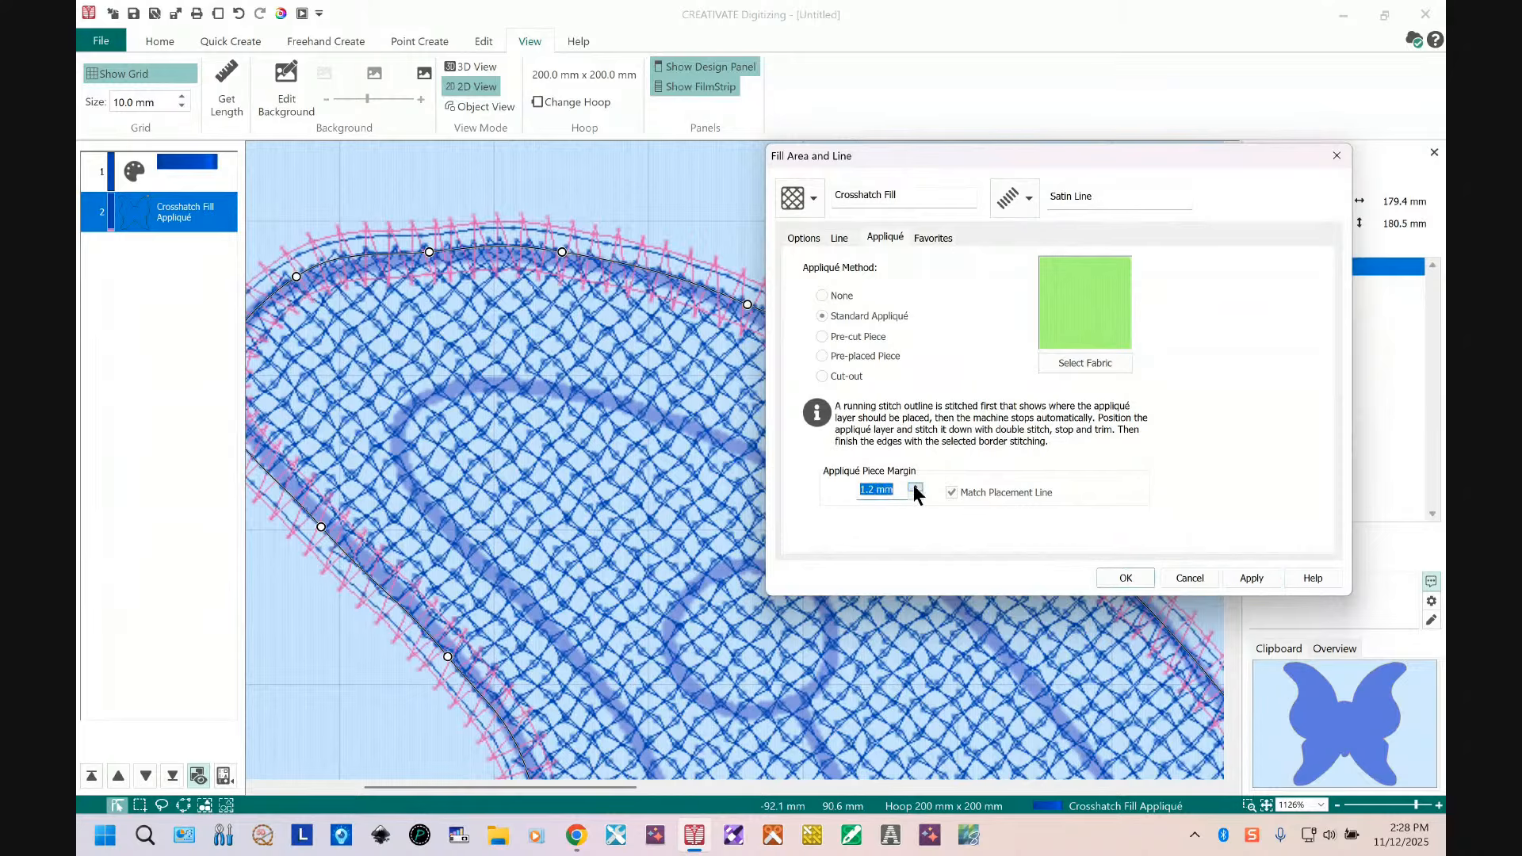
left_click(1255, 579)
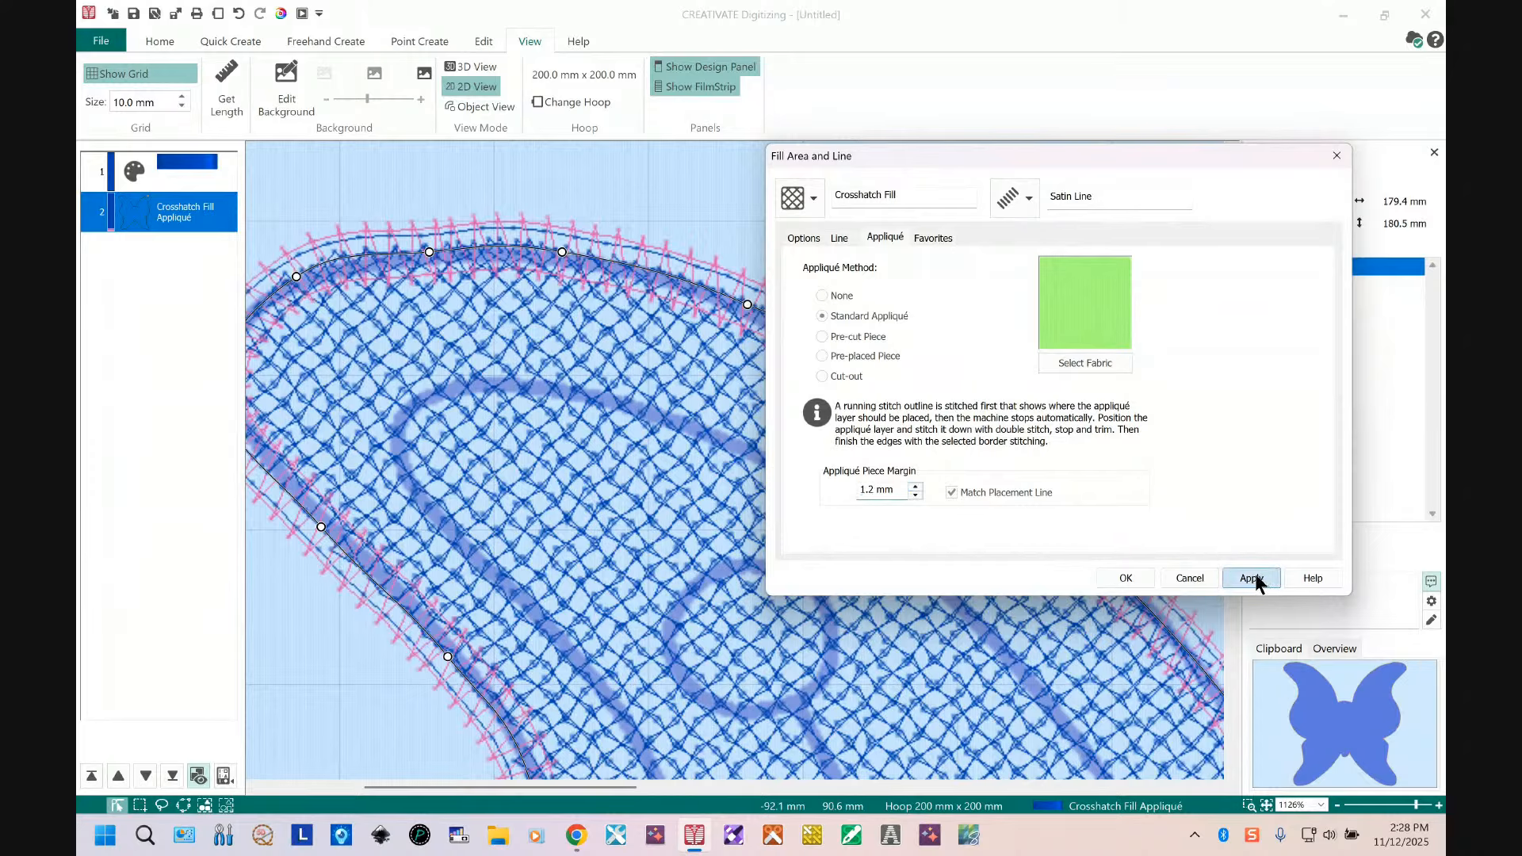
left_click(915, 487)
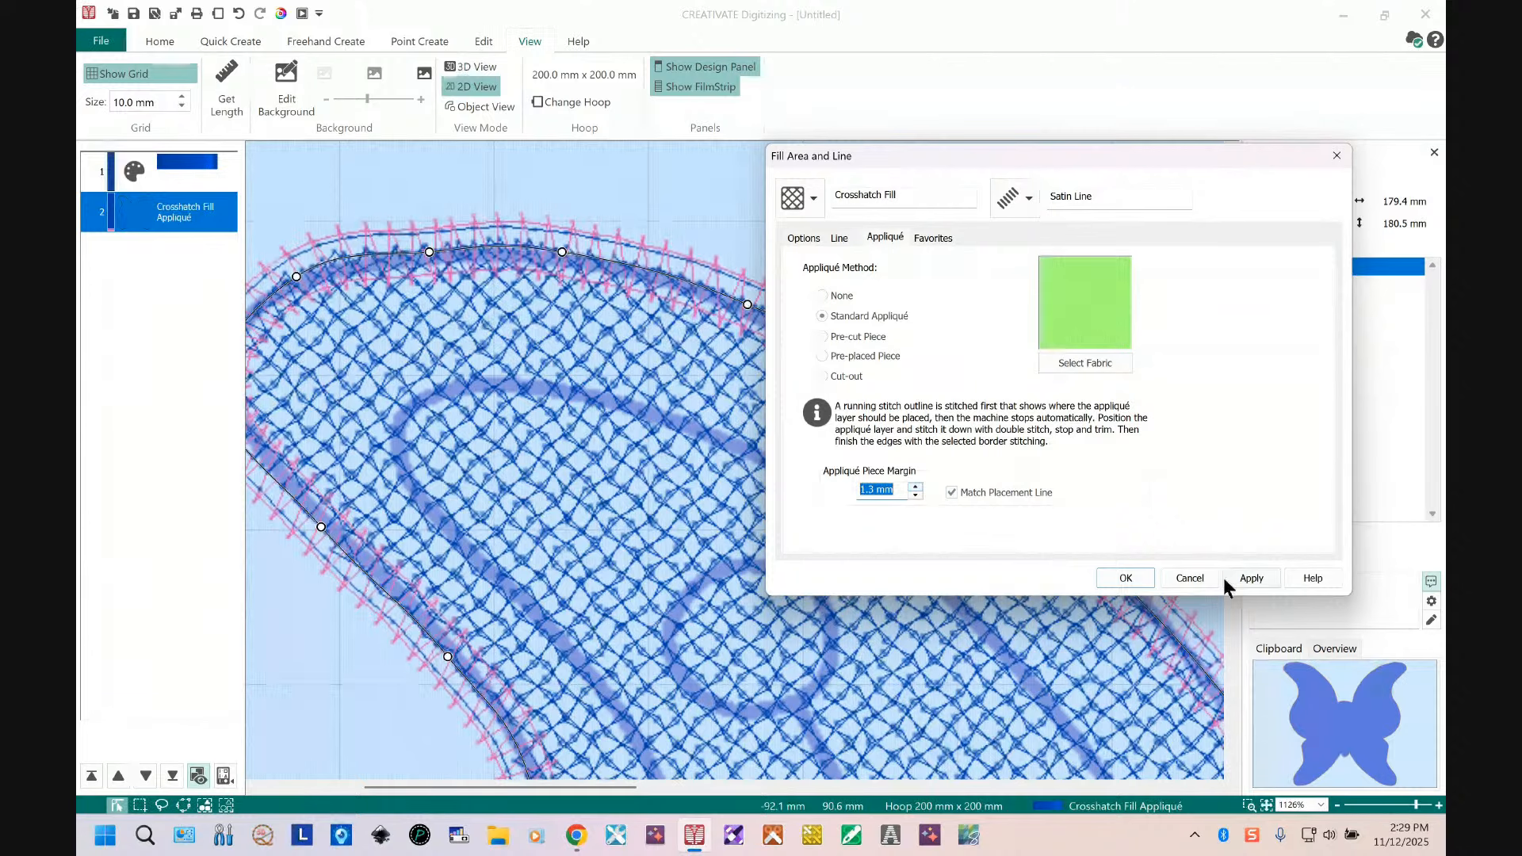
left_click(1246, 578)
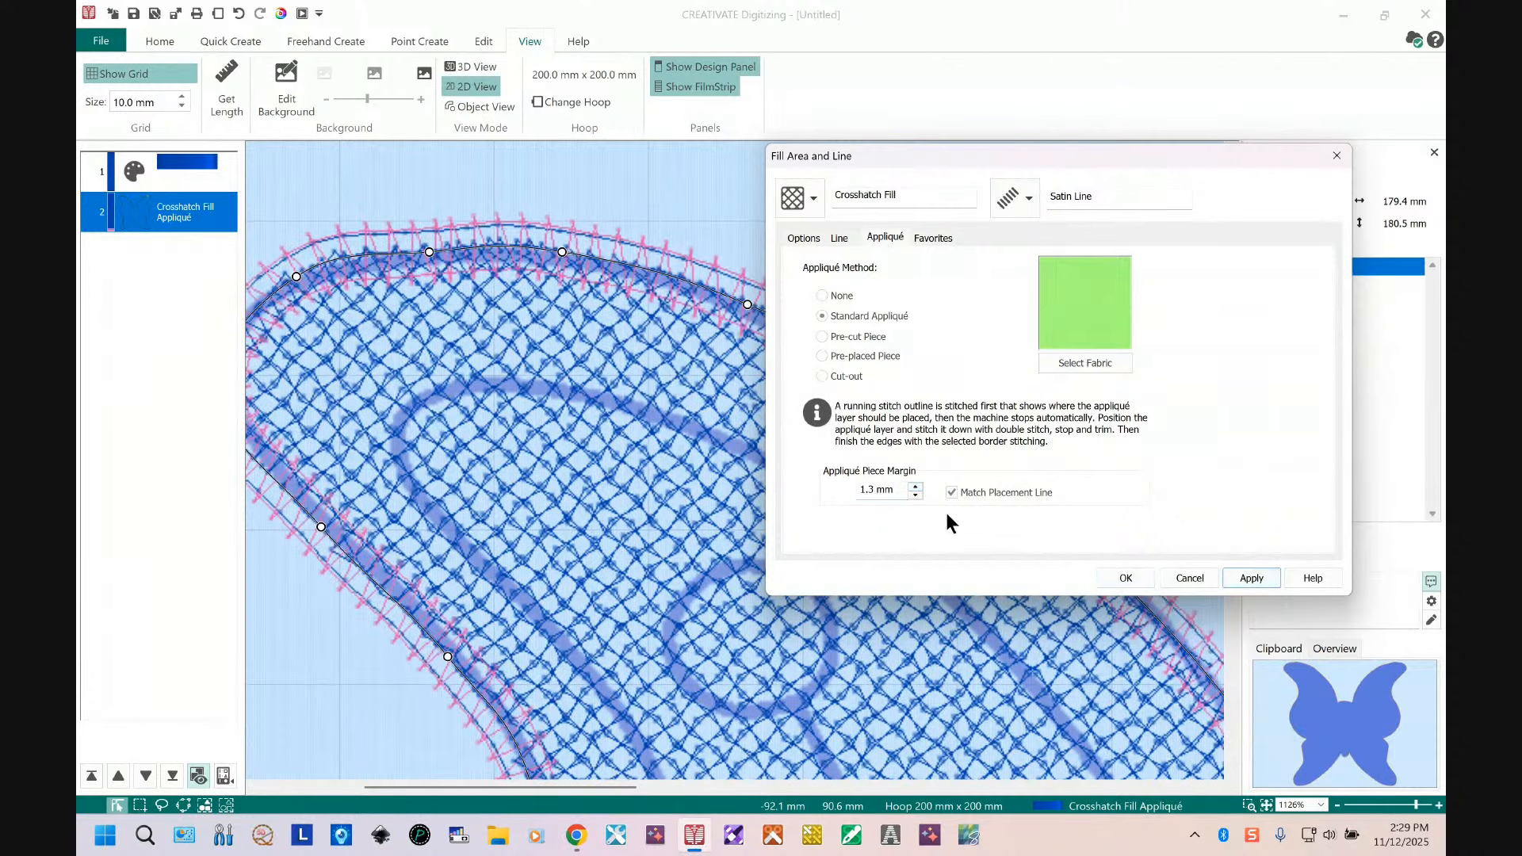
left_click(915, 487)
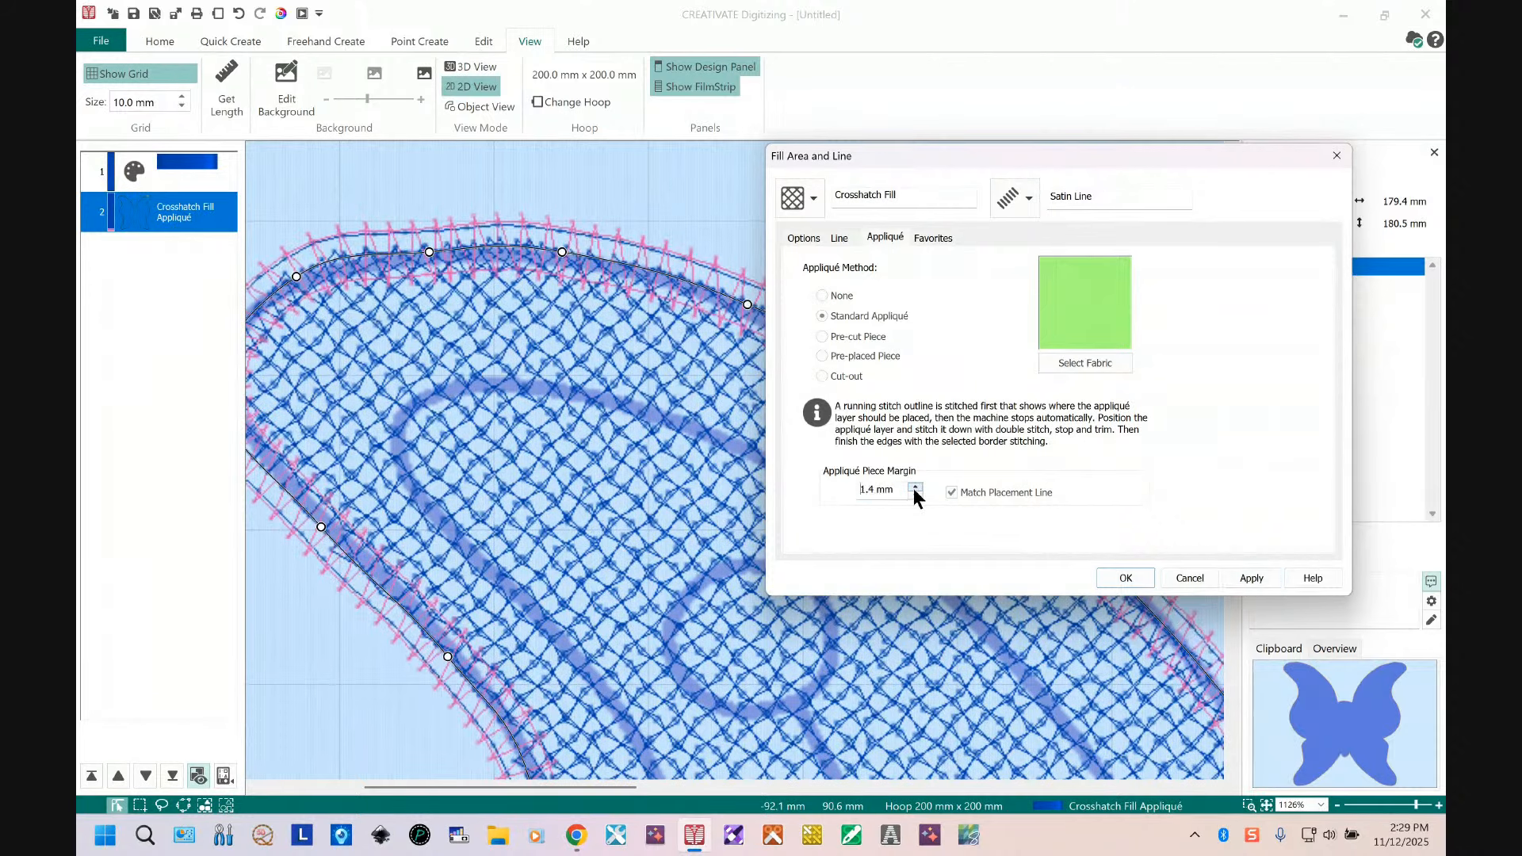
left_click(1251, 576)
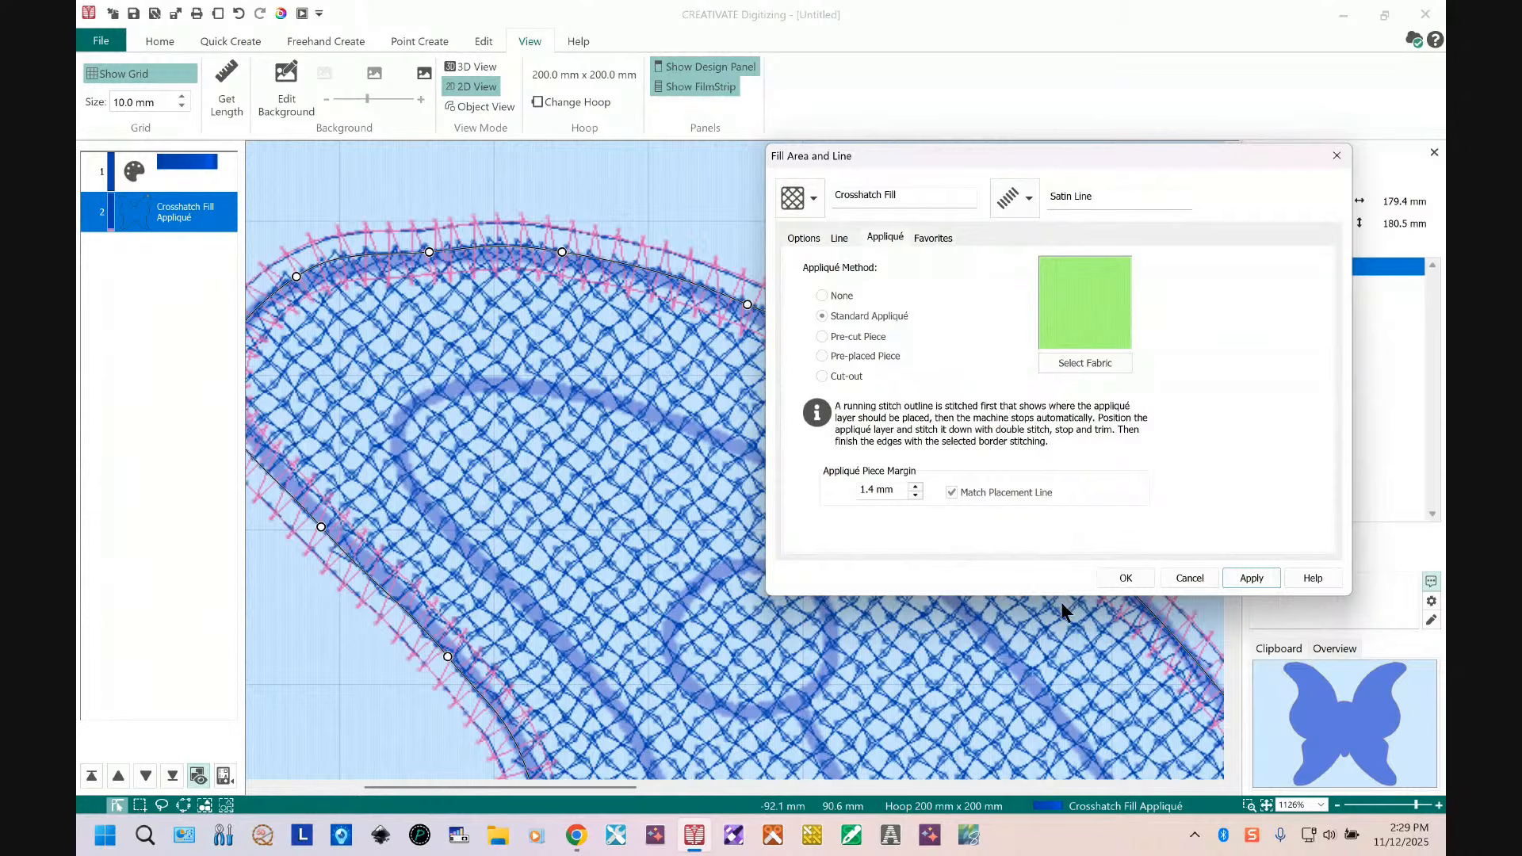
left_click(1122, 579)
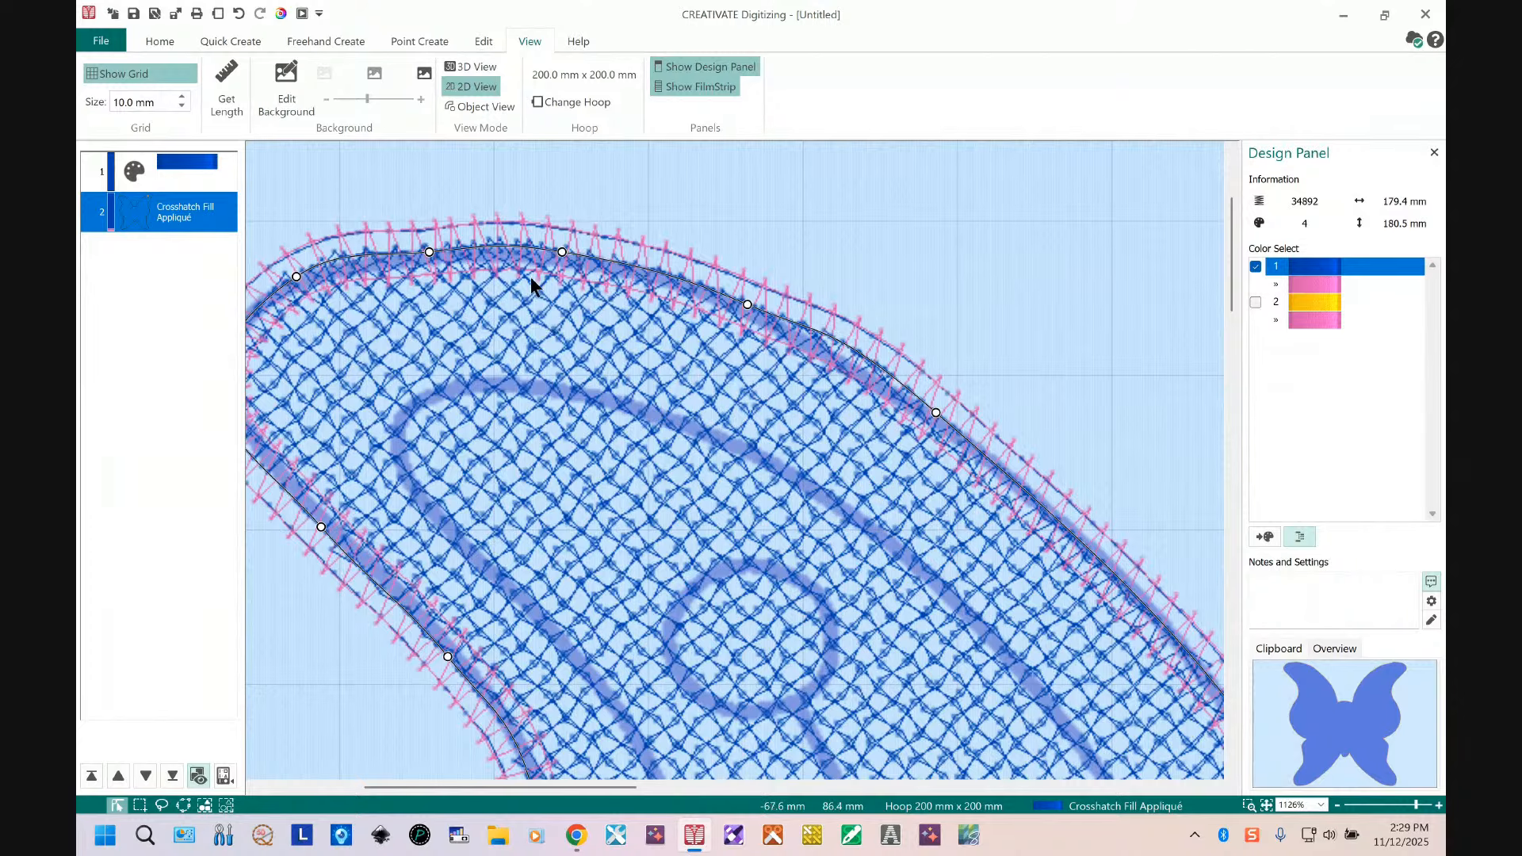
Step: Hide color block 1 and show color block 2 in the display
left_click(1257, 268)
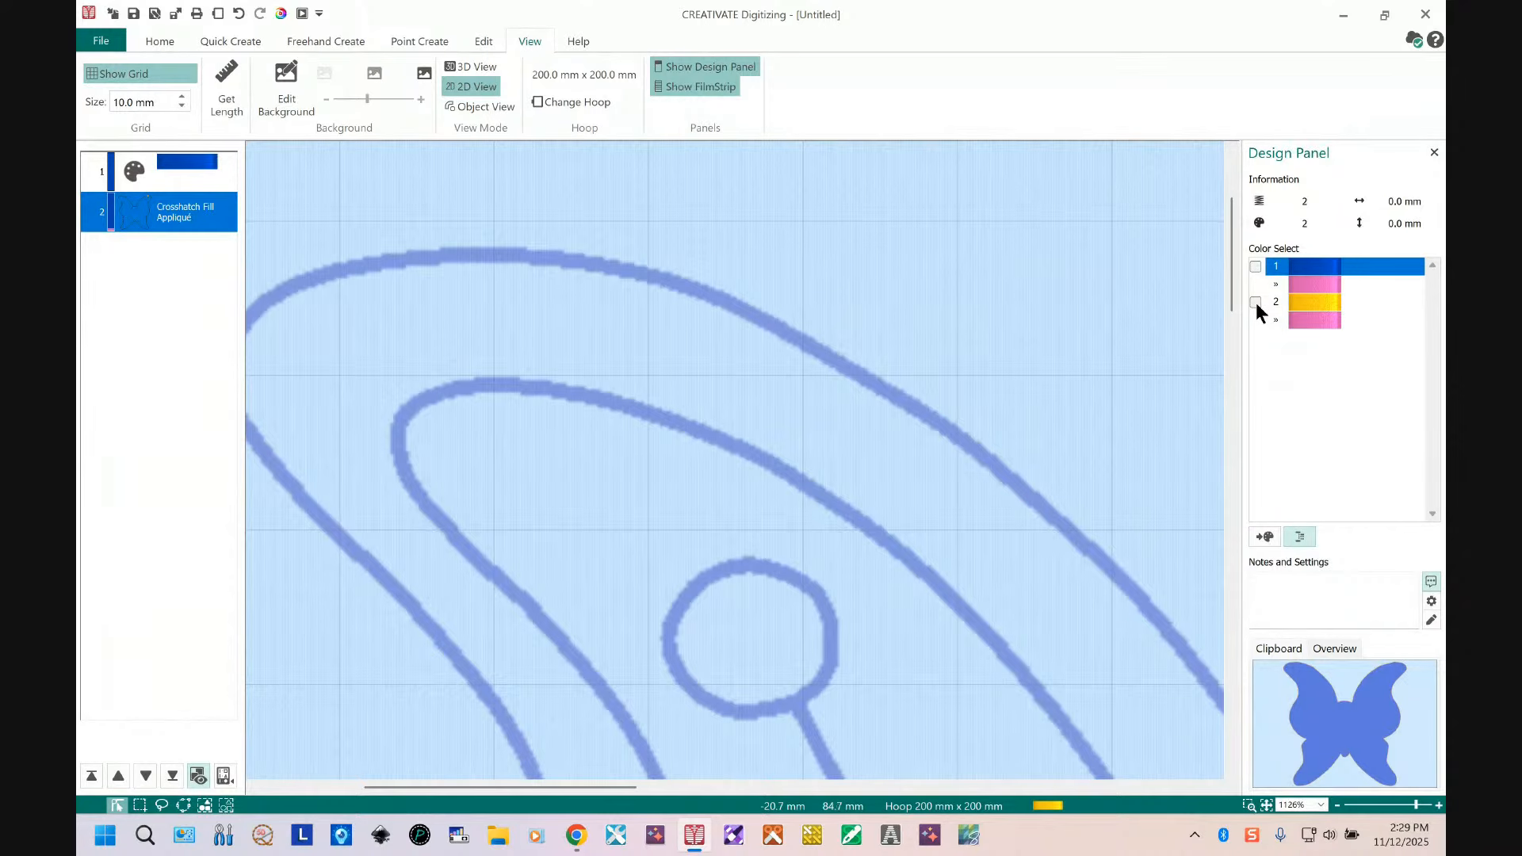
left_click(1256, 303)
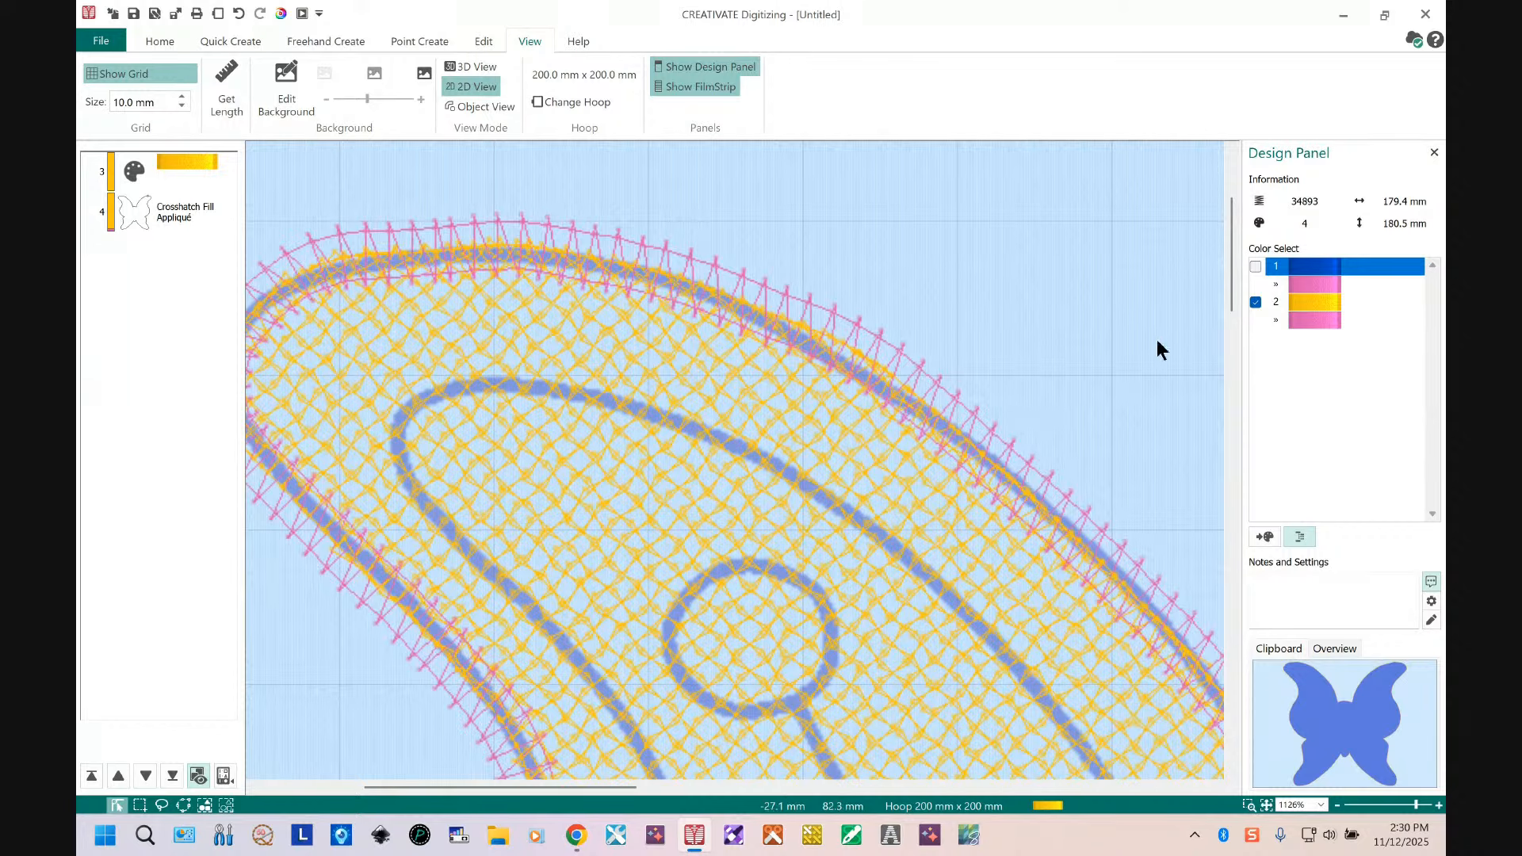
Step: Open the gold appliqué object's properties, enable Match Placement Line on the Appliqué tab and apply
left_click(174, 212)
right_click(172, 221)
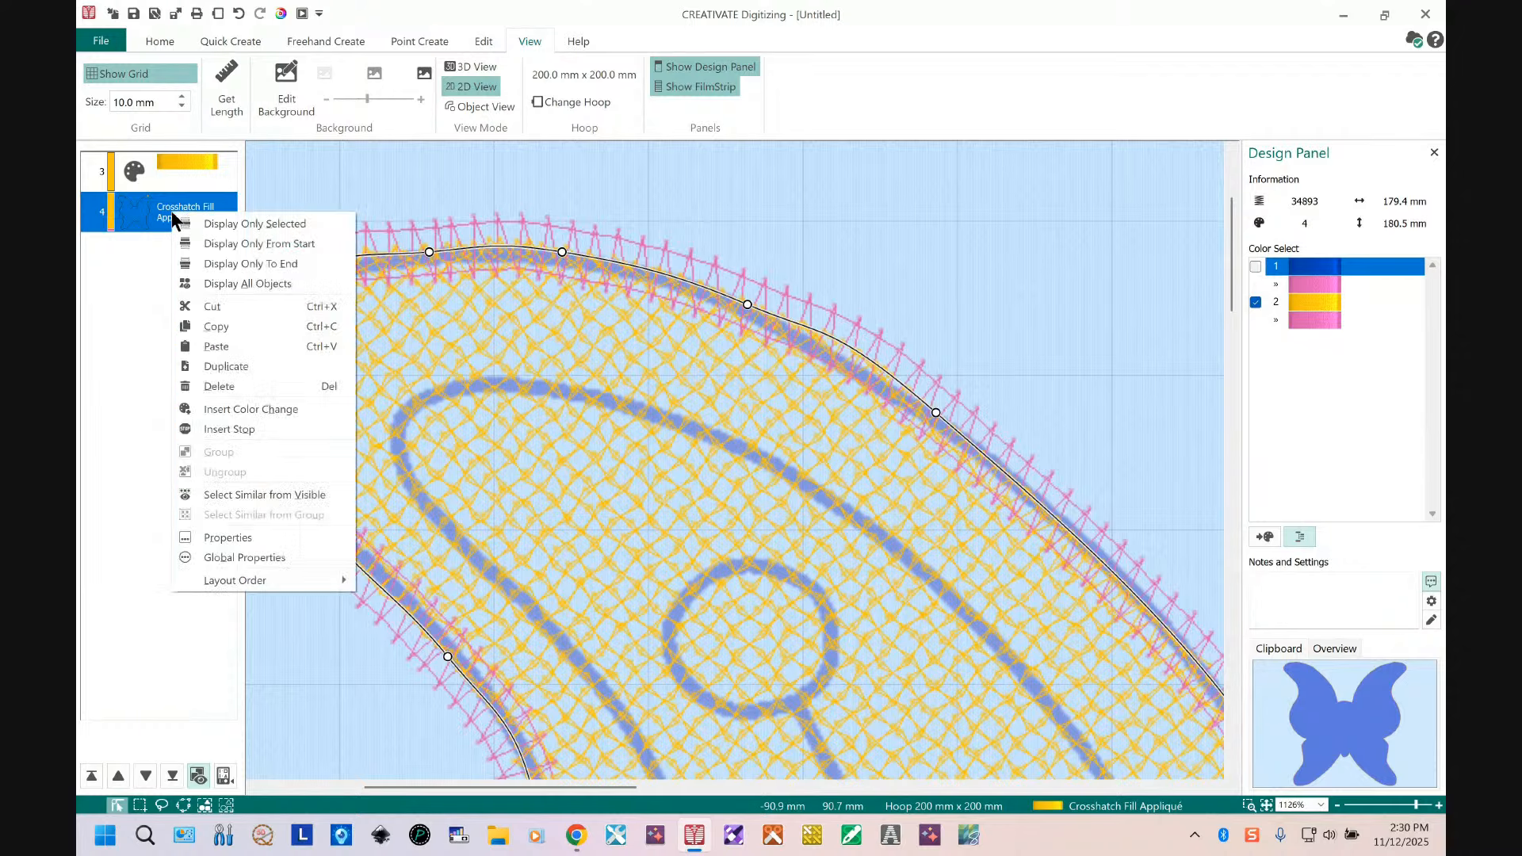
left_click(255, 539)
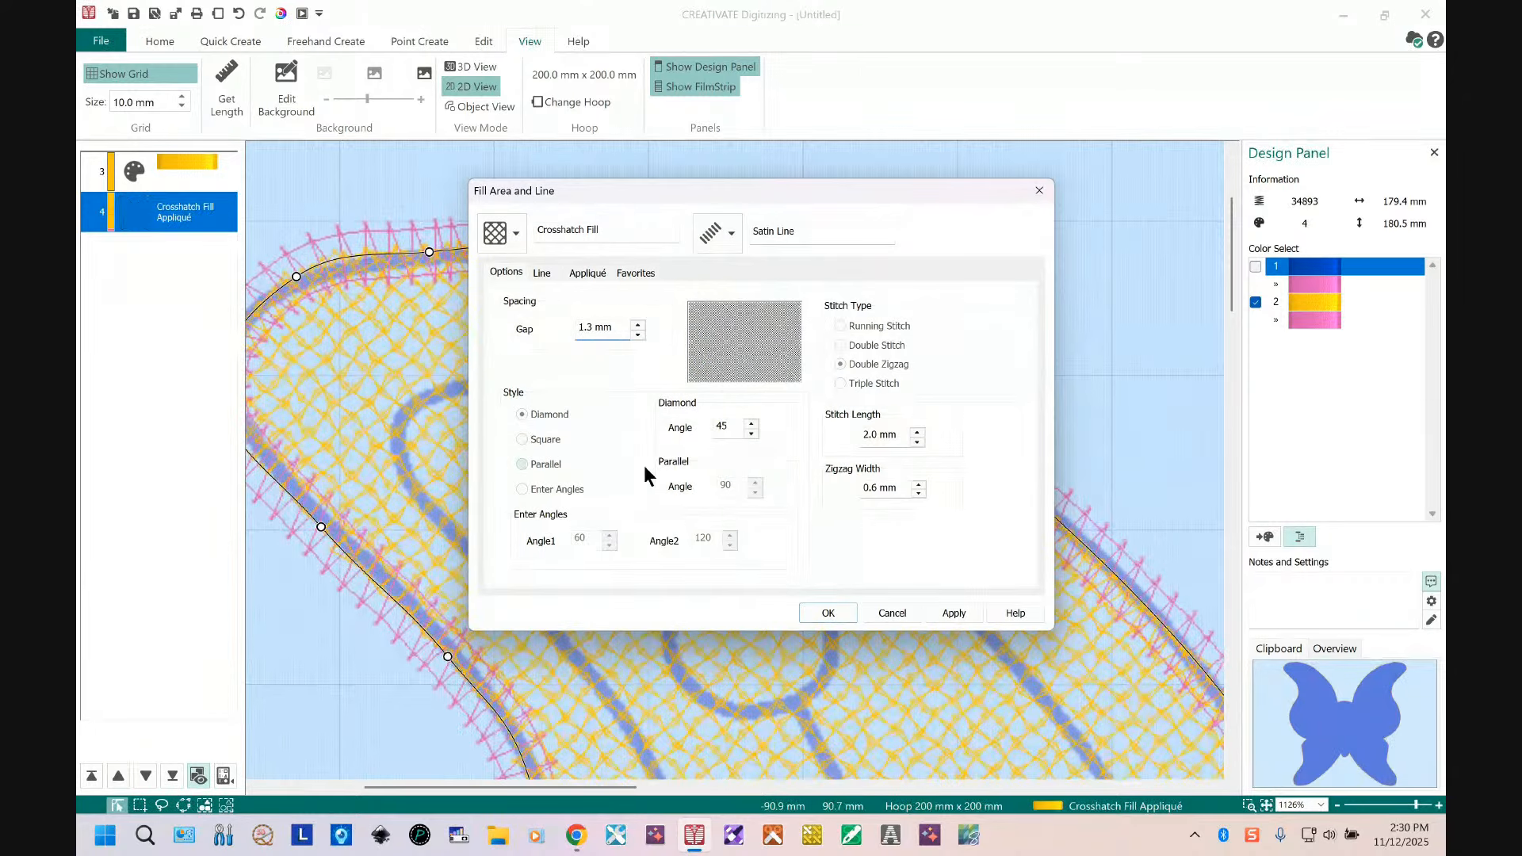
left_click(593, 271)
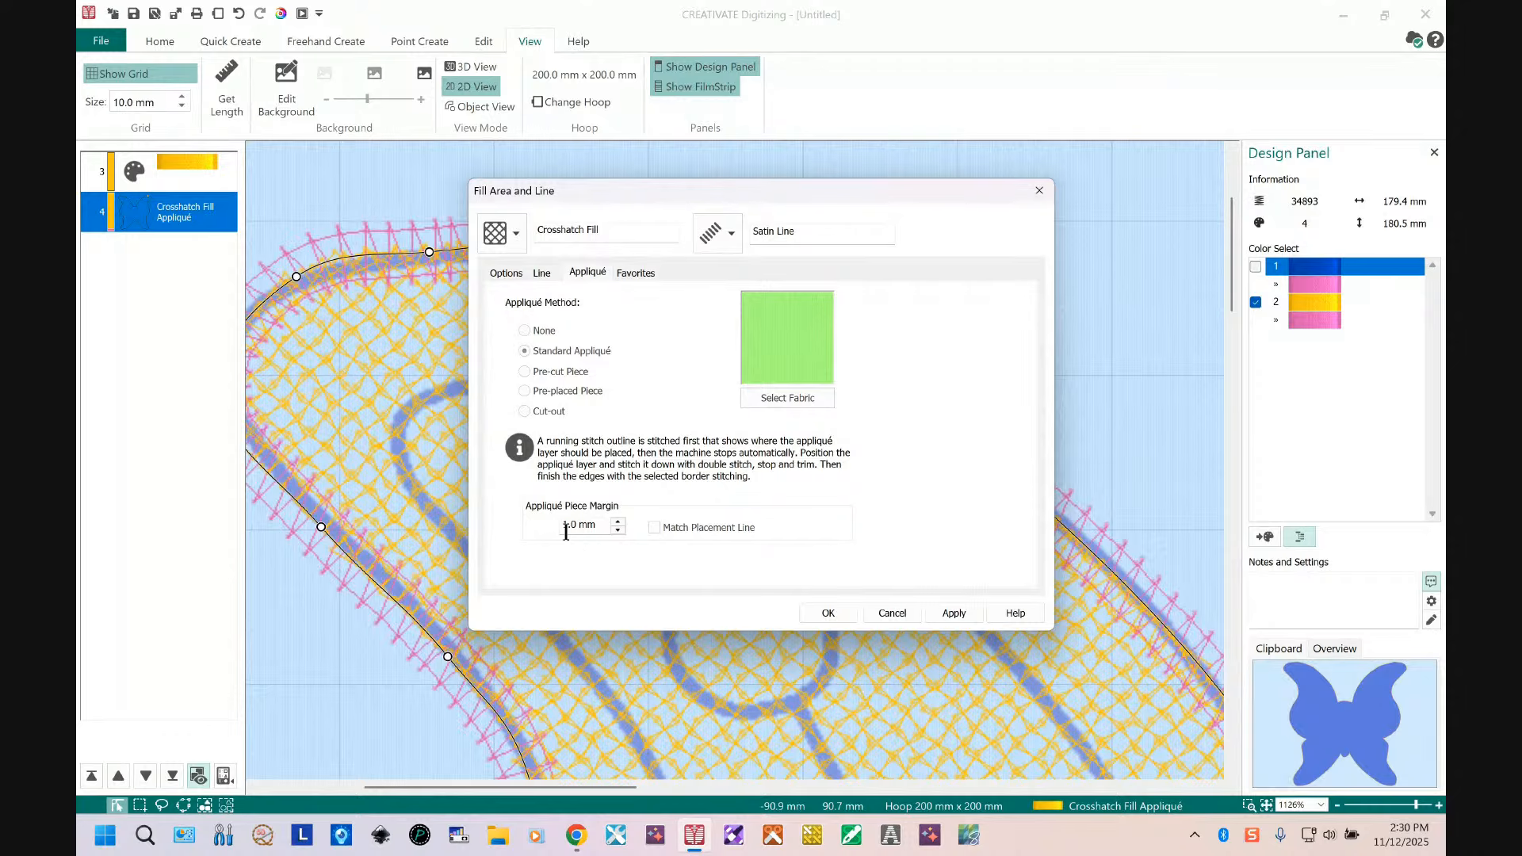
left_click(655, 526)
left_click(966, 617)
Step: Adjust the gold appliqué's Appliqué Piece Margin in small steps, applying each trial, and confirm the dialog
left_click(618, 530)
left_click(617, 529)
left_click(952, 615)
left_click(618, 523)
left_click(617, 524)
left_click(617, 530)
left_click(616, 529)
left_click(615, 529)
left_click(615, 530)
left_click(961, 615)
left_click(616, 530)
left_click(616, 530)
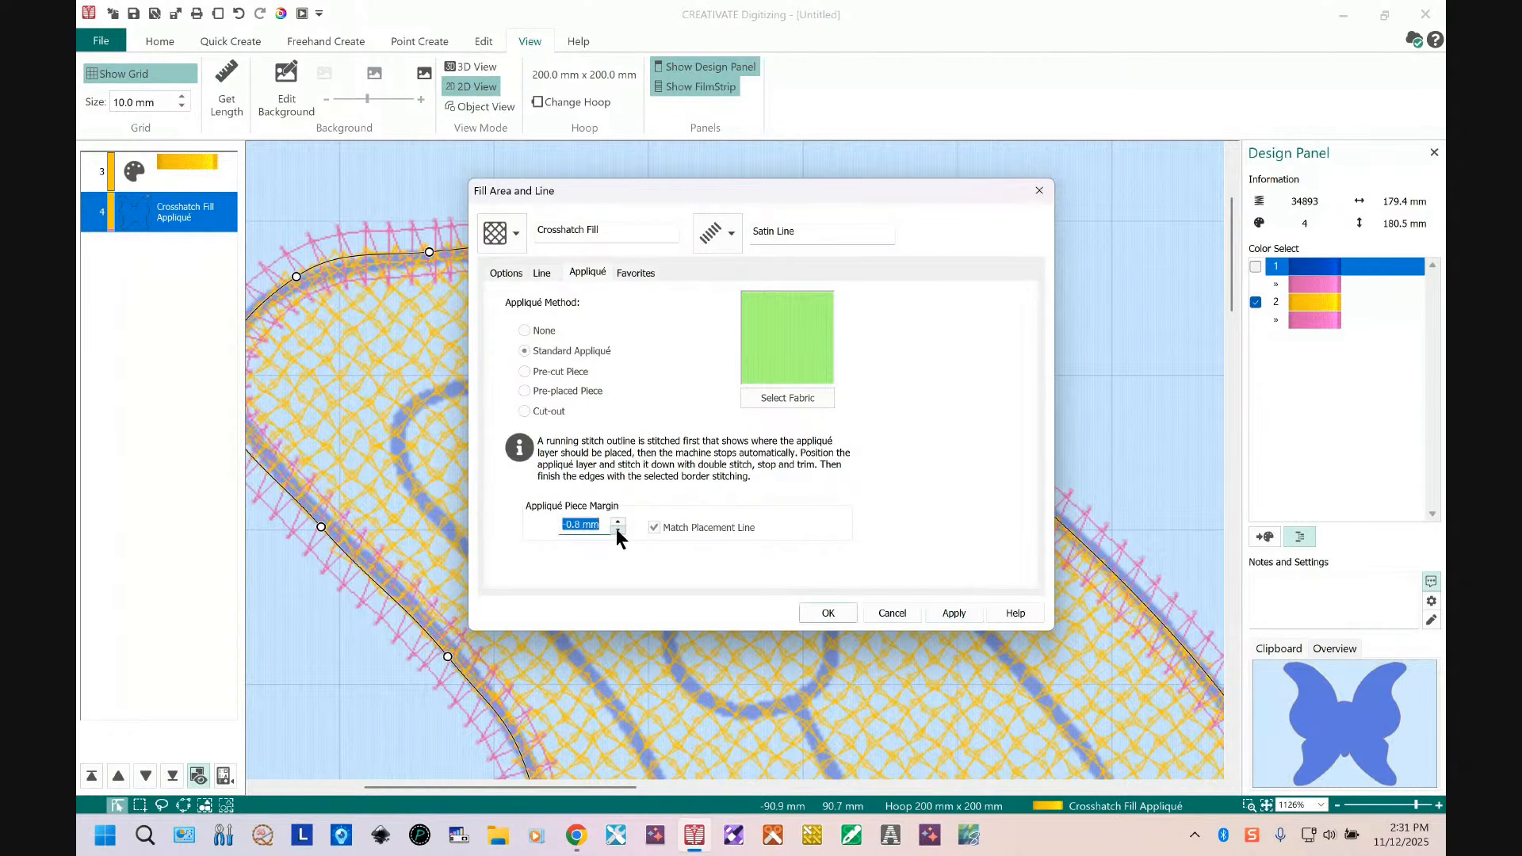
left_click(951, 615)
left_click(615, 529)
left_click(619, 530)
left_click(618, 529)
left_click(619, 530)
left_click(619, 530)
left_click(620, 529)
left_click(618, 530)
left_click(616, 530)
left_click(953, 610)
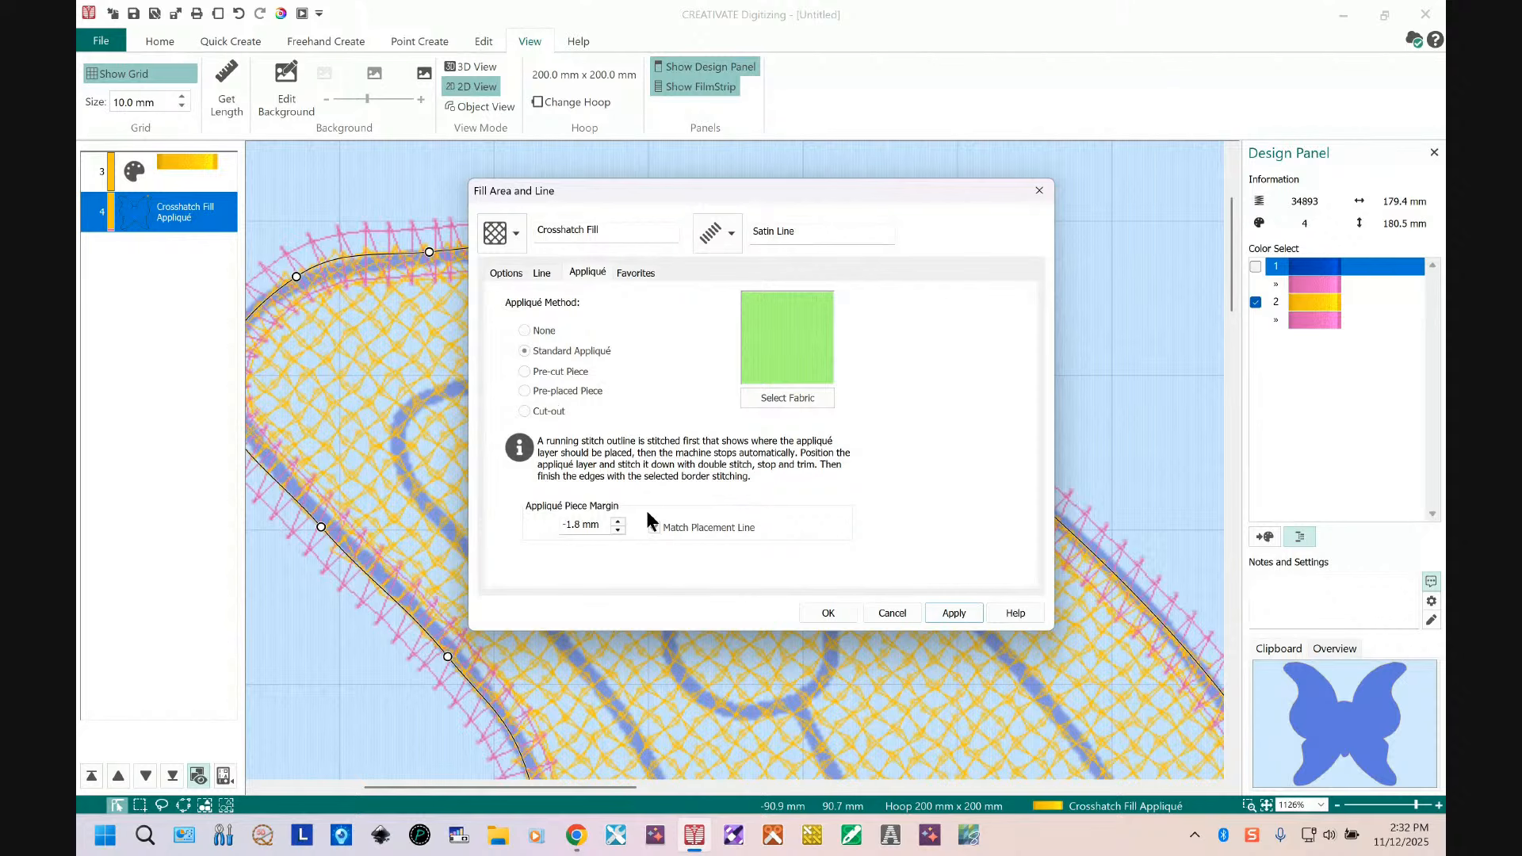
left_click(617, 520)
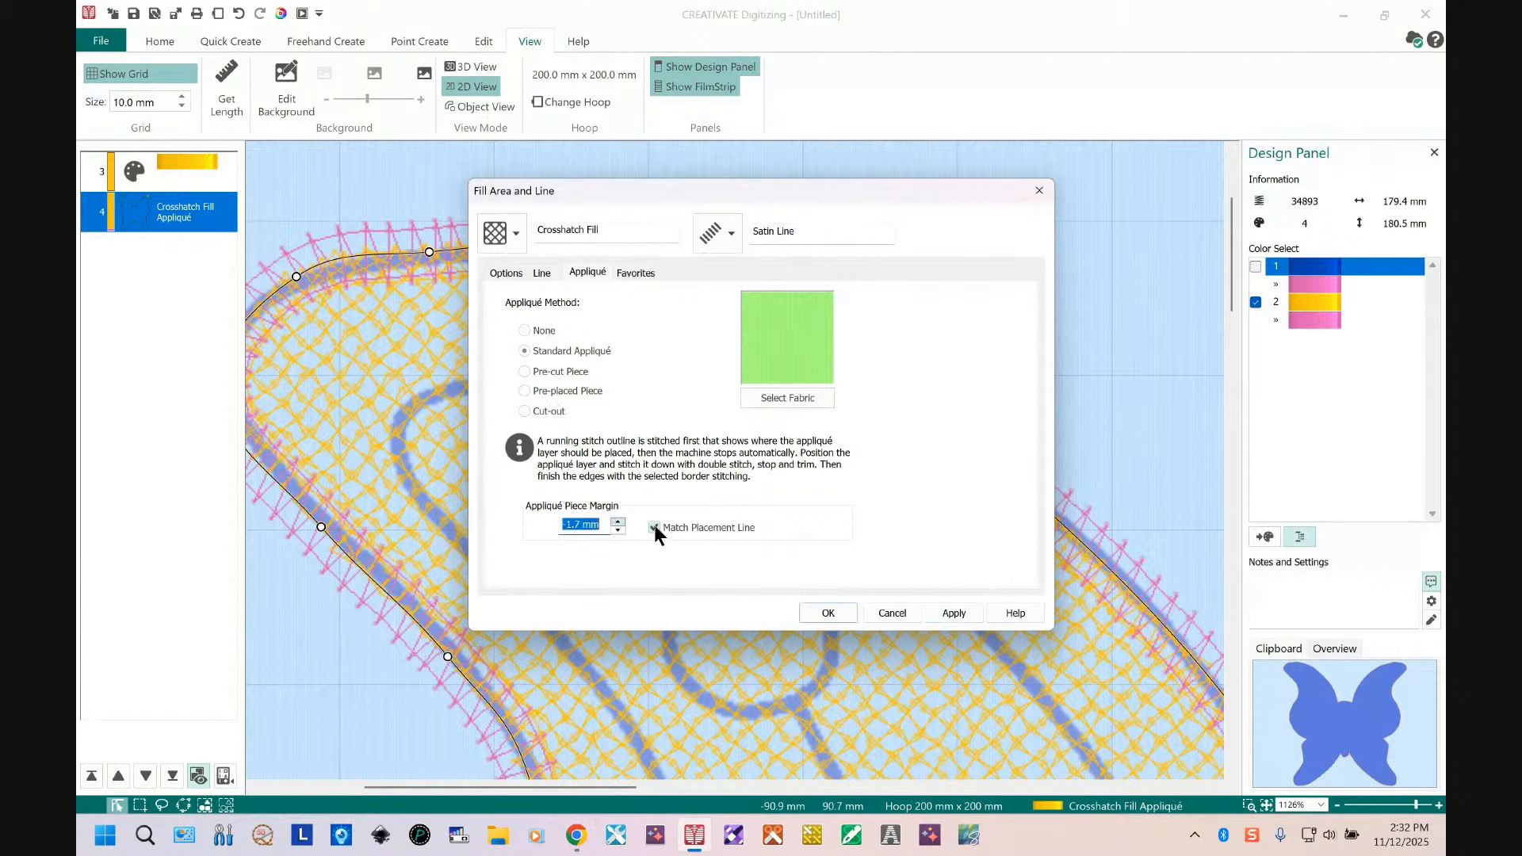
left_click(954, 611)
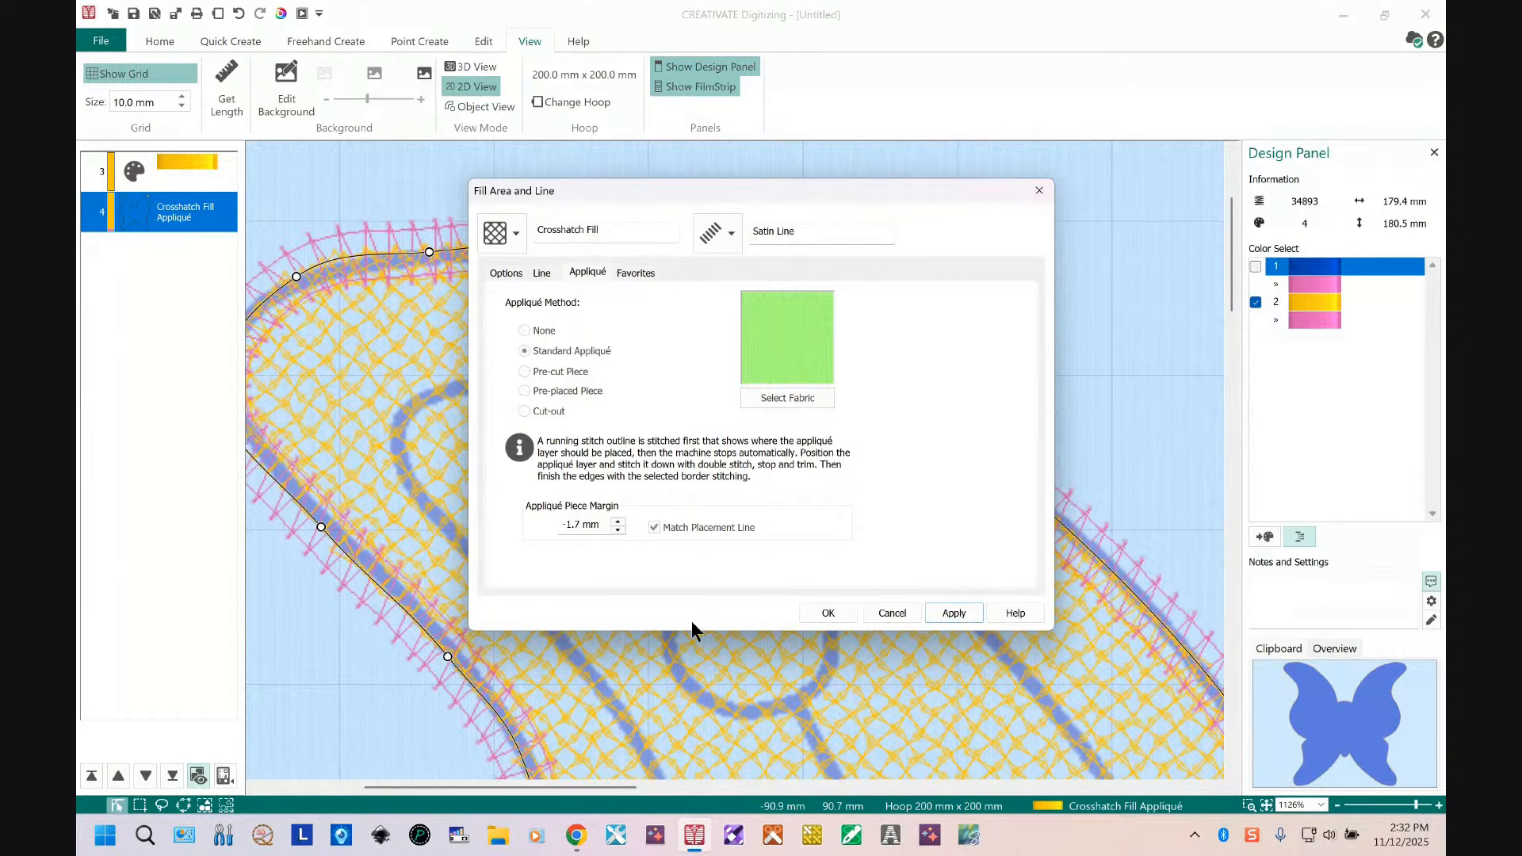
left_click(828, 612)
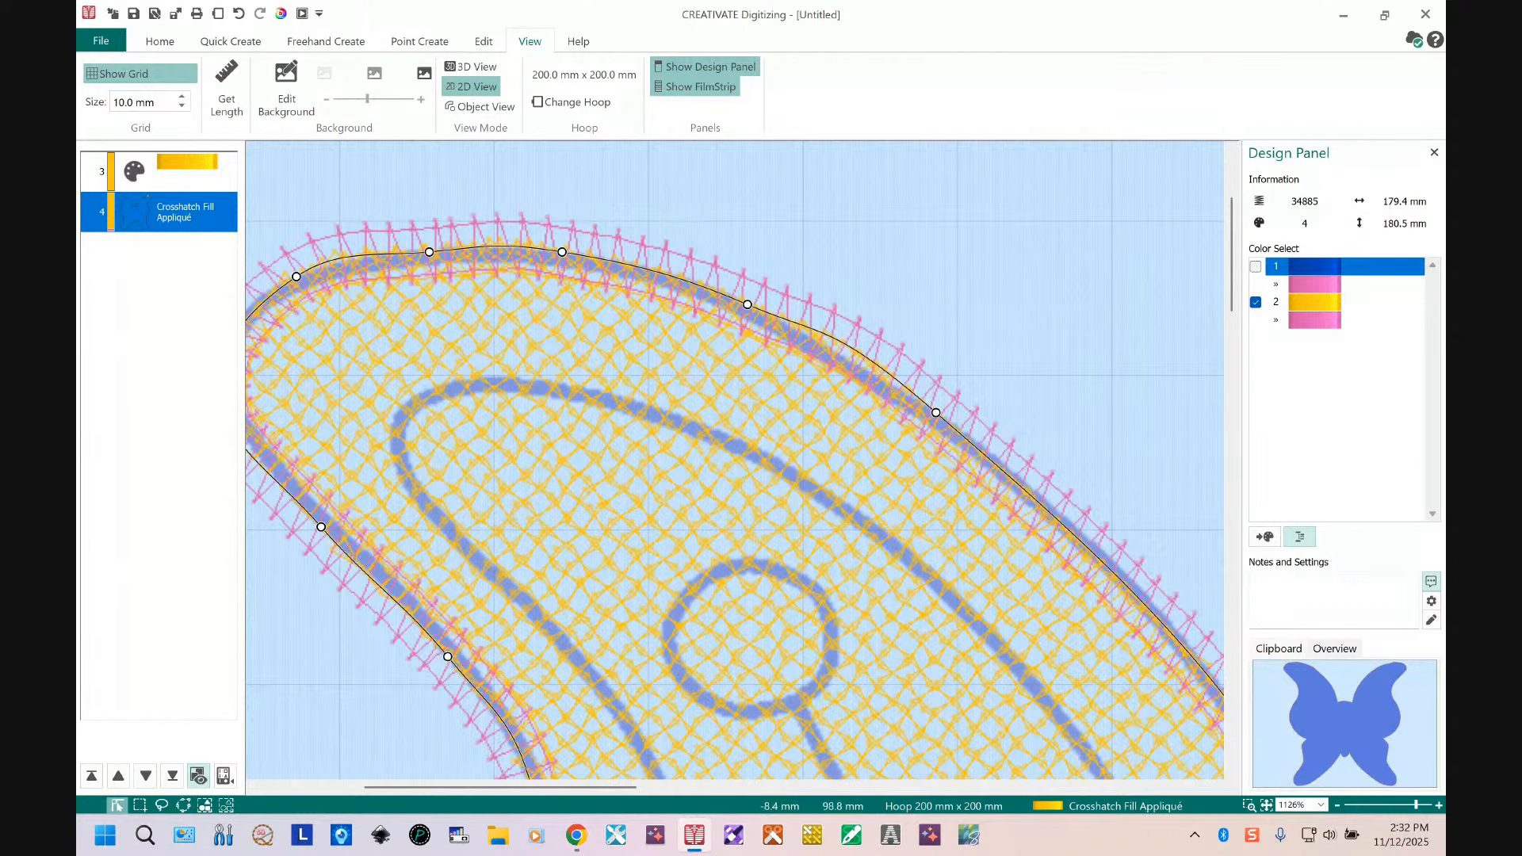
Step: Show color block 1 again, select all objects and break them apart into their constituent parts
left_click(1255, 267)
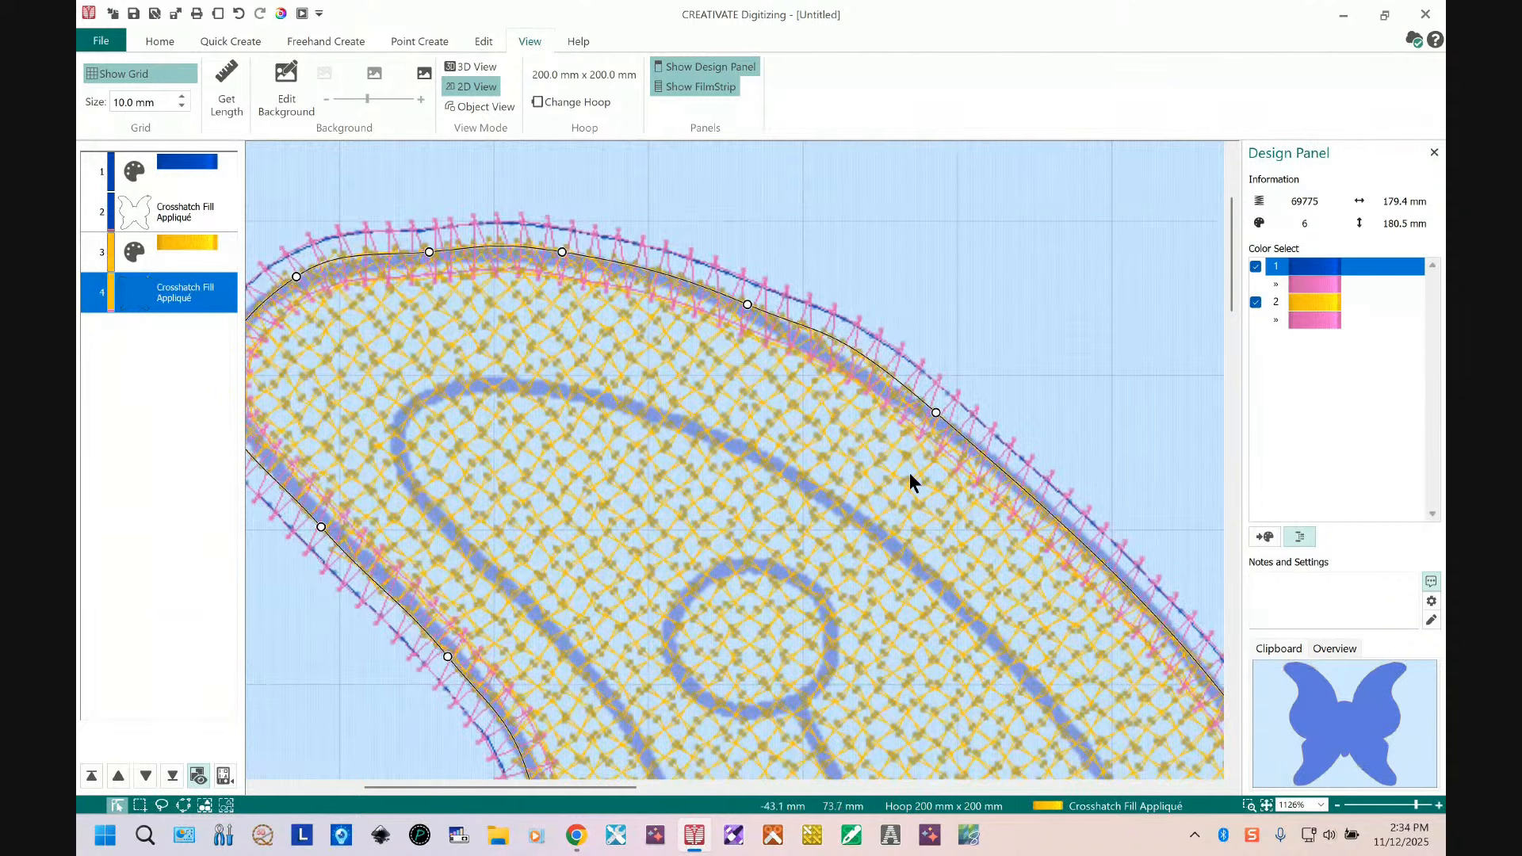
key("ctrl+a")
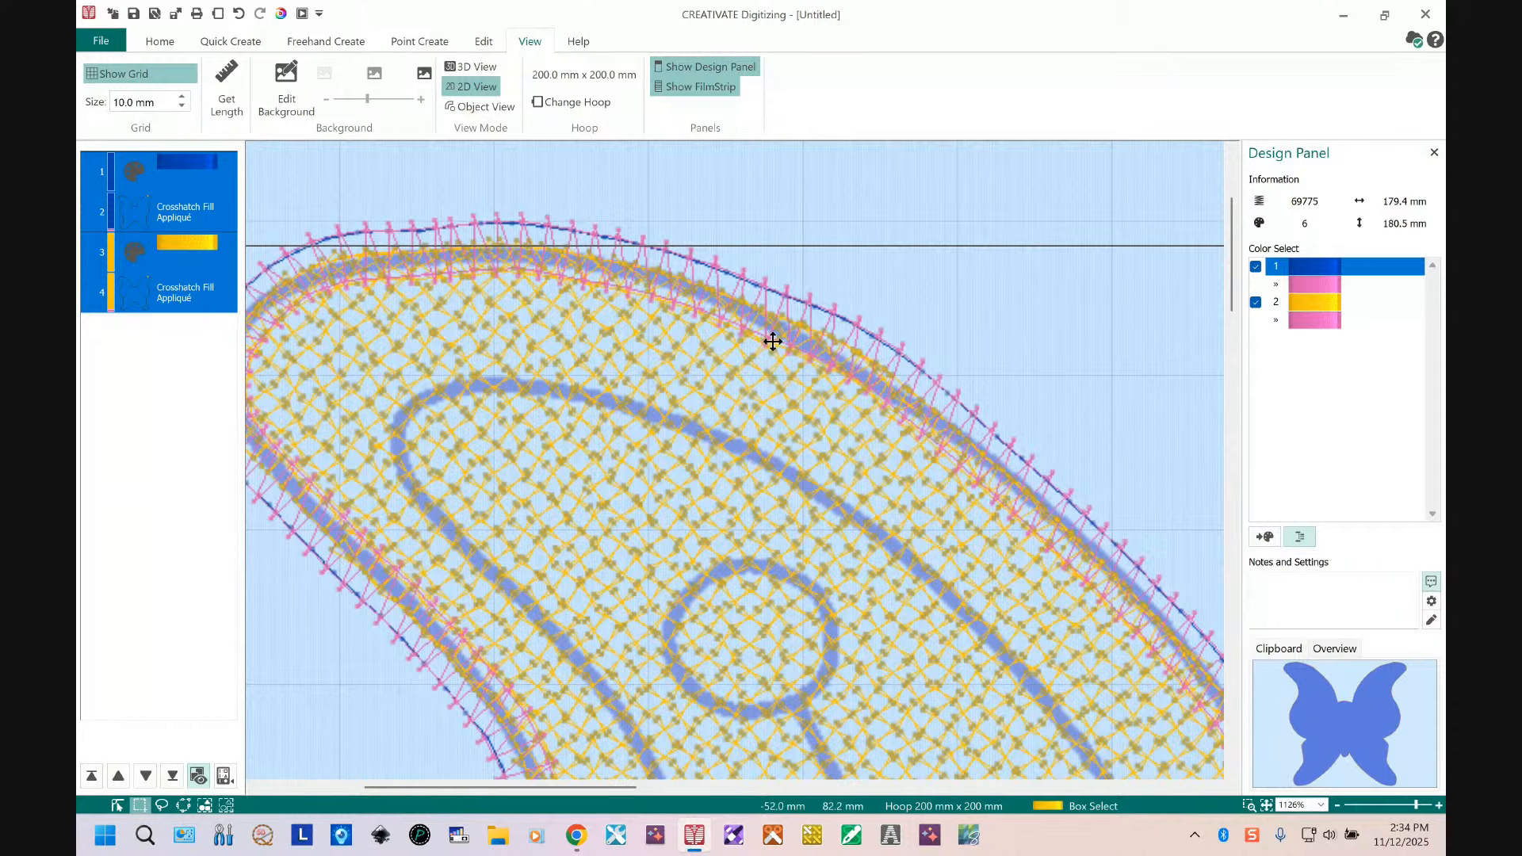
left_click(484, 47)
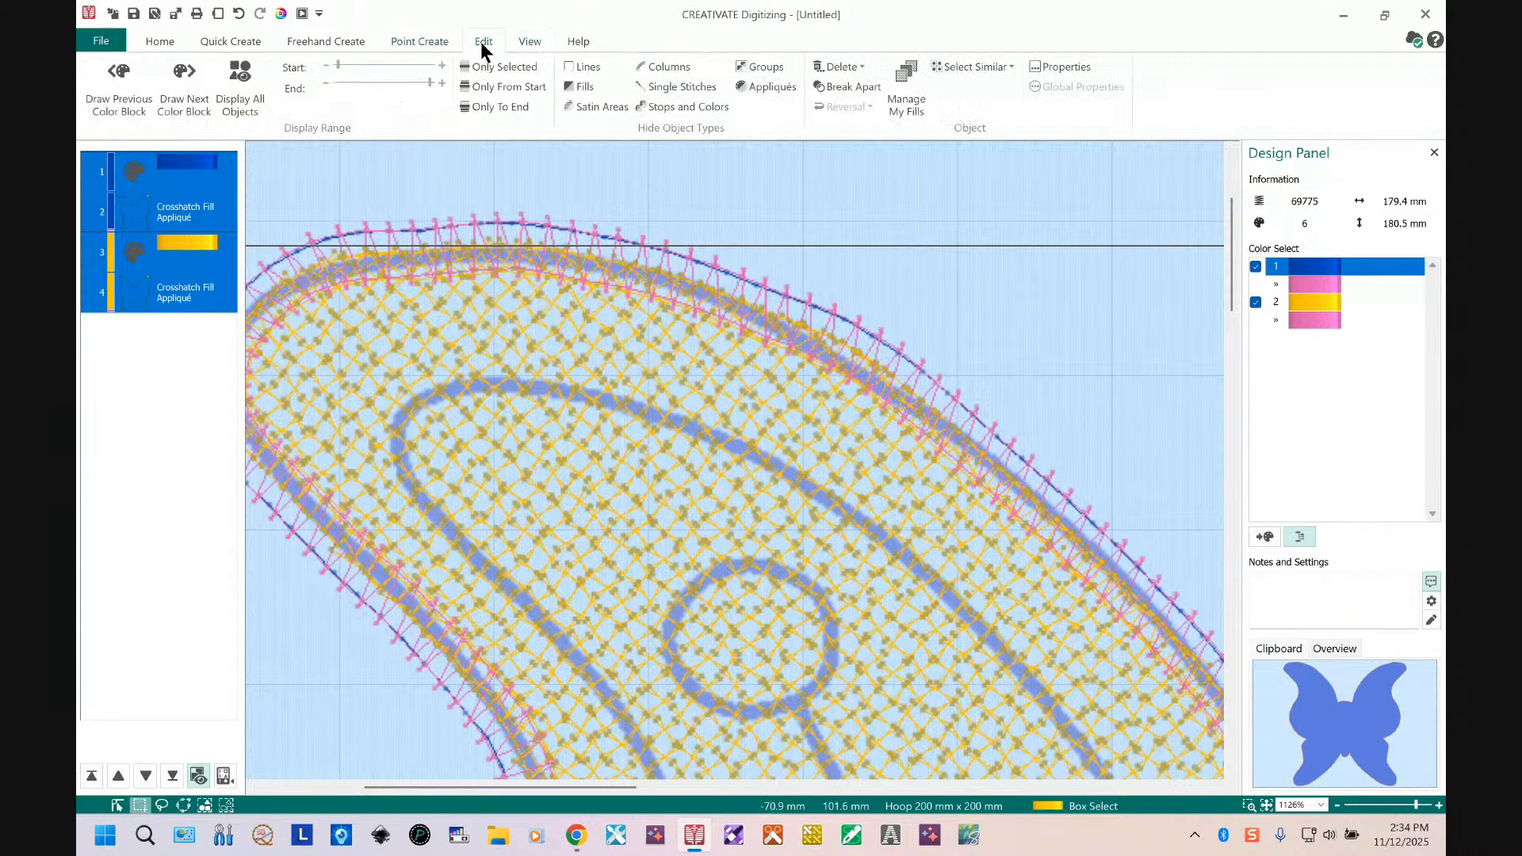
left_click(863, 88)
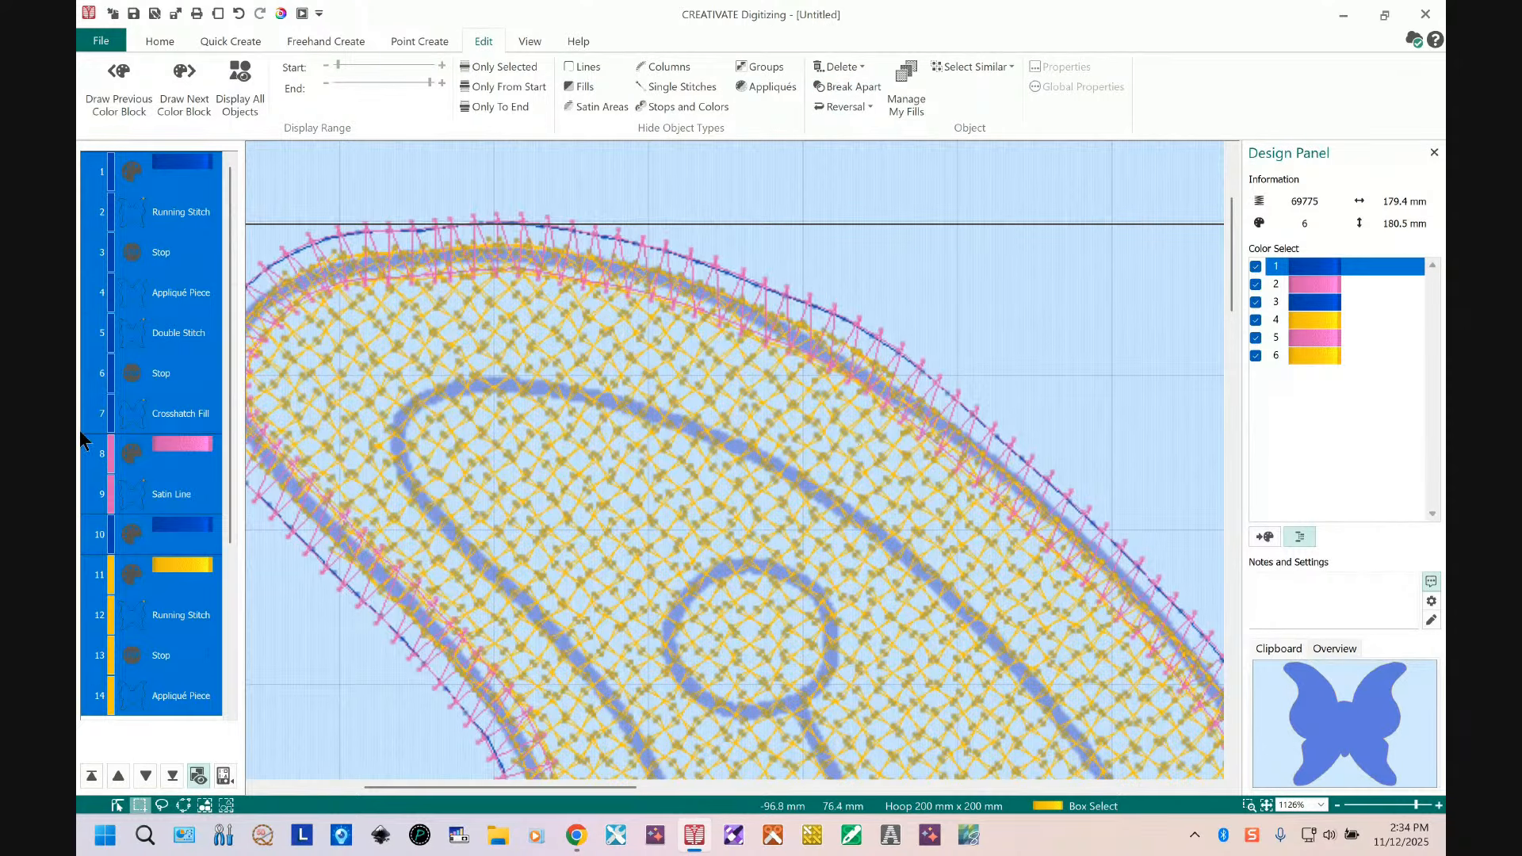
Step: Delete the redundant blue color change at position 10 in the object list
left_click_drag(231, 434, 251, 652)
scroll(210, 333, "up", 2)
key("Escape")
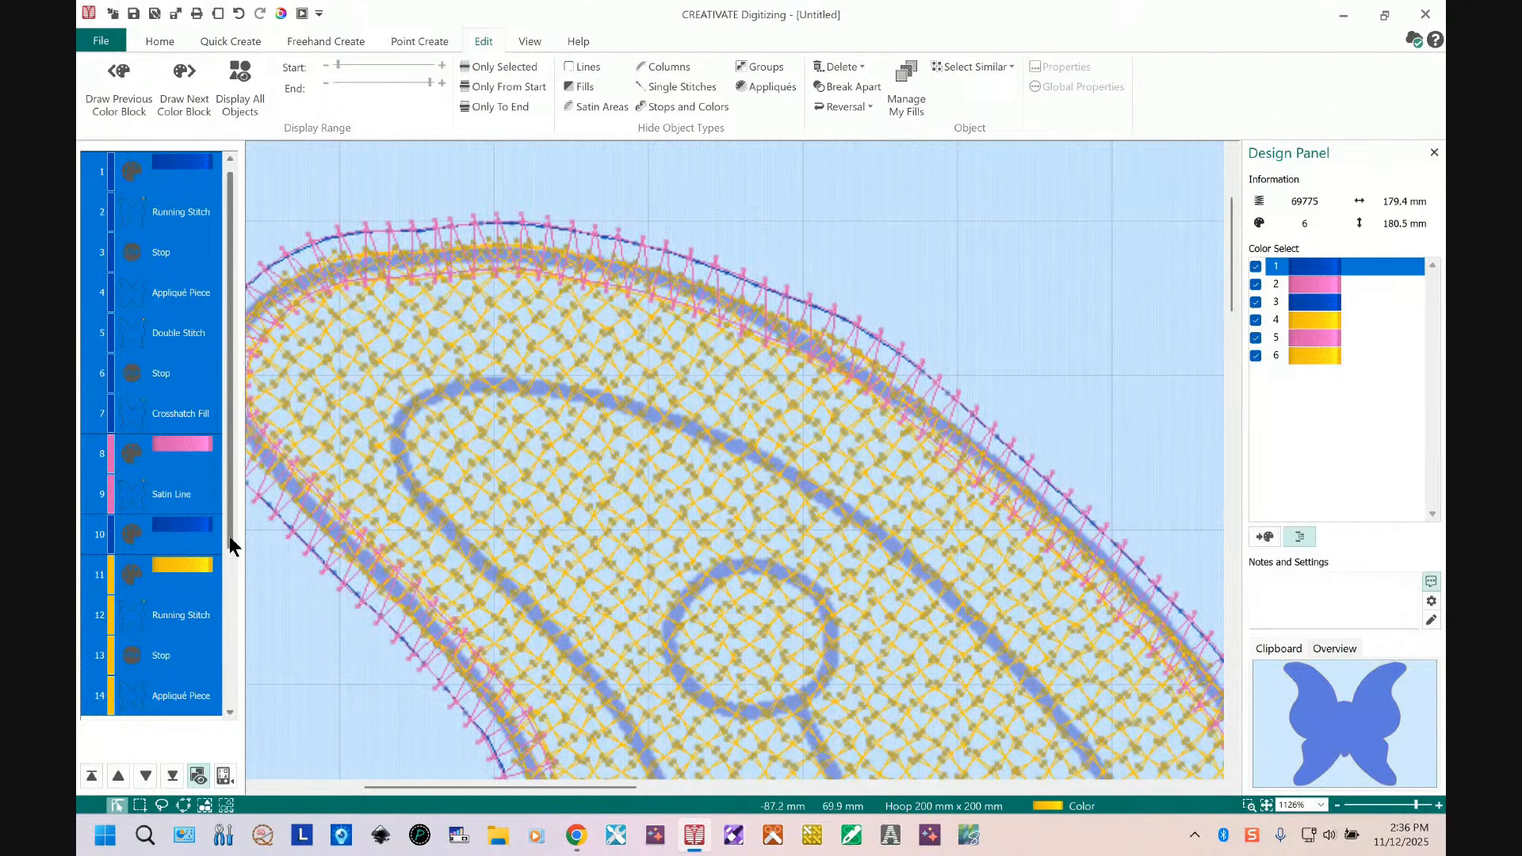
mouse_move(230, 536)
left_mouse_down()
mouse_move(258, 647)
mouse_move(237, 777)
mouse_move(246, 692)
mouse_move(222, 649)
mouse_move(216, 539)
left_mouse_up()
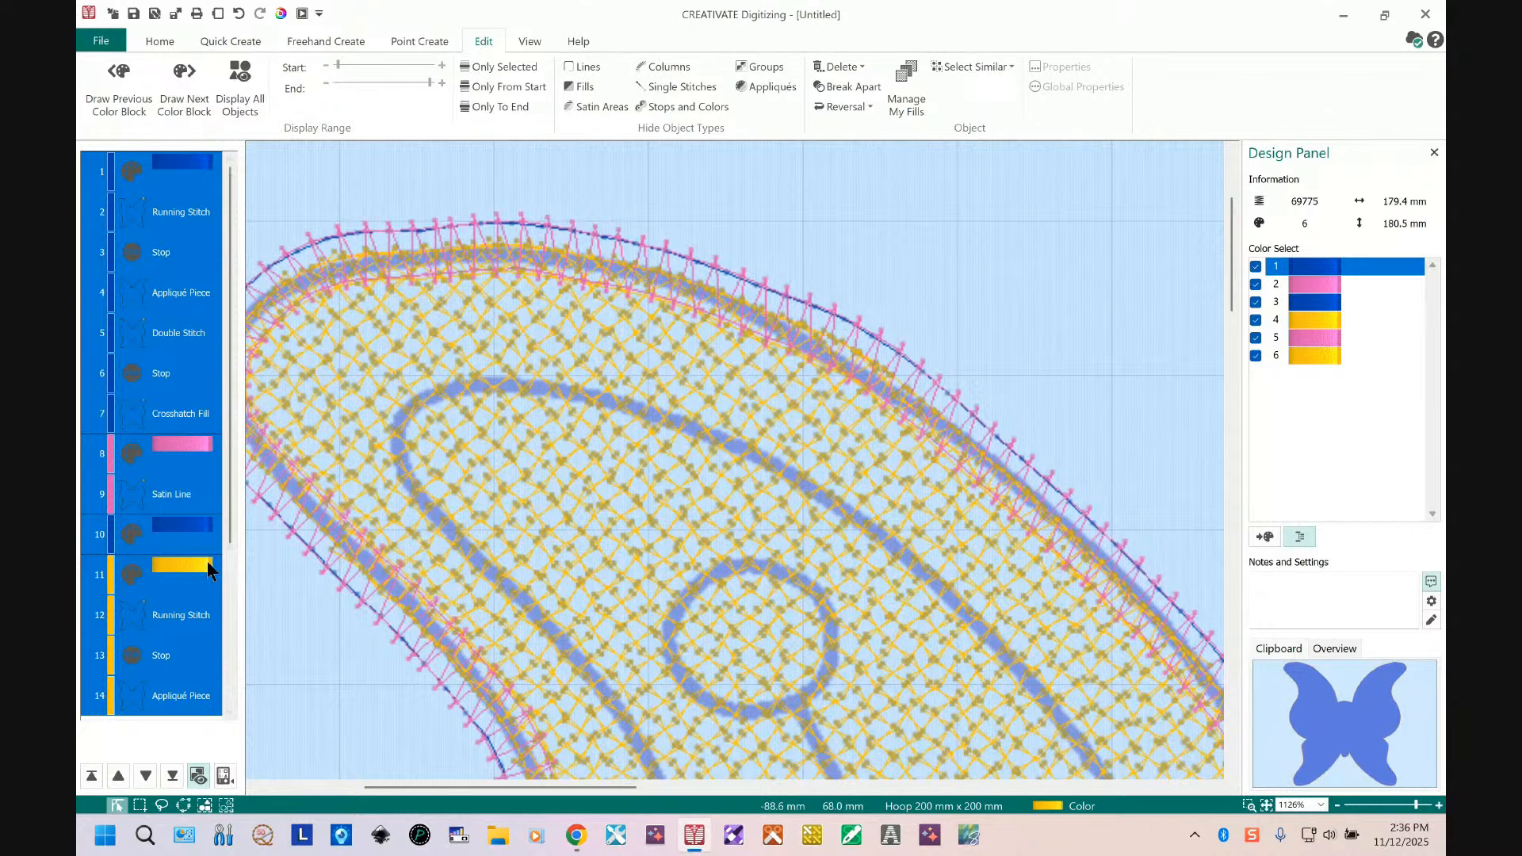
left_click(178, 530)
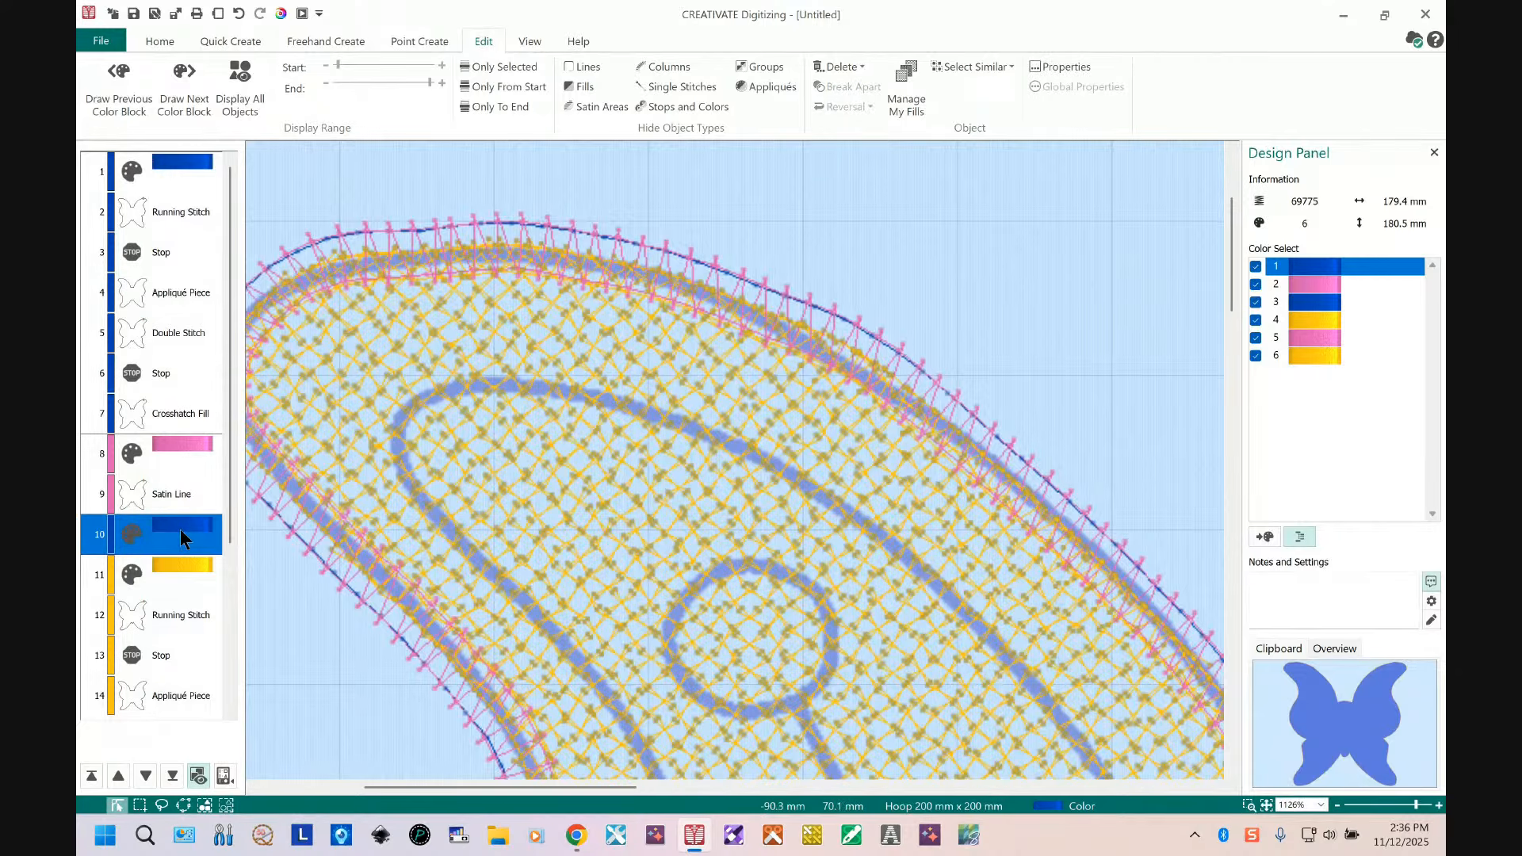
right_click(179, 529)
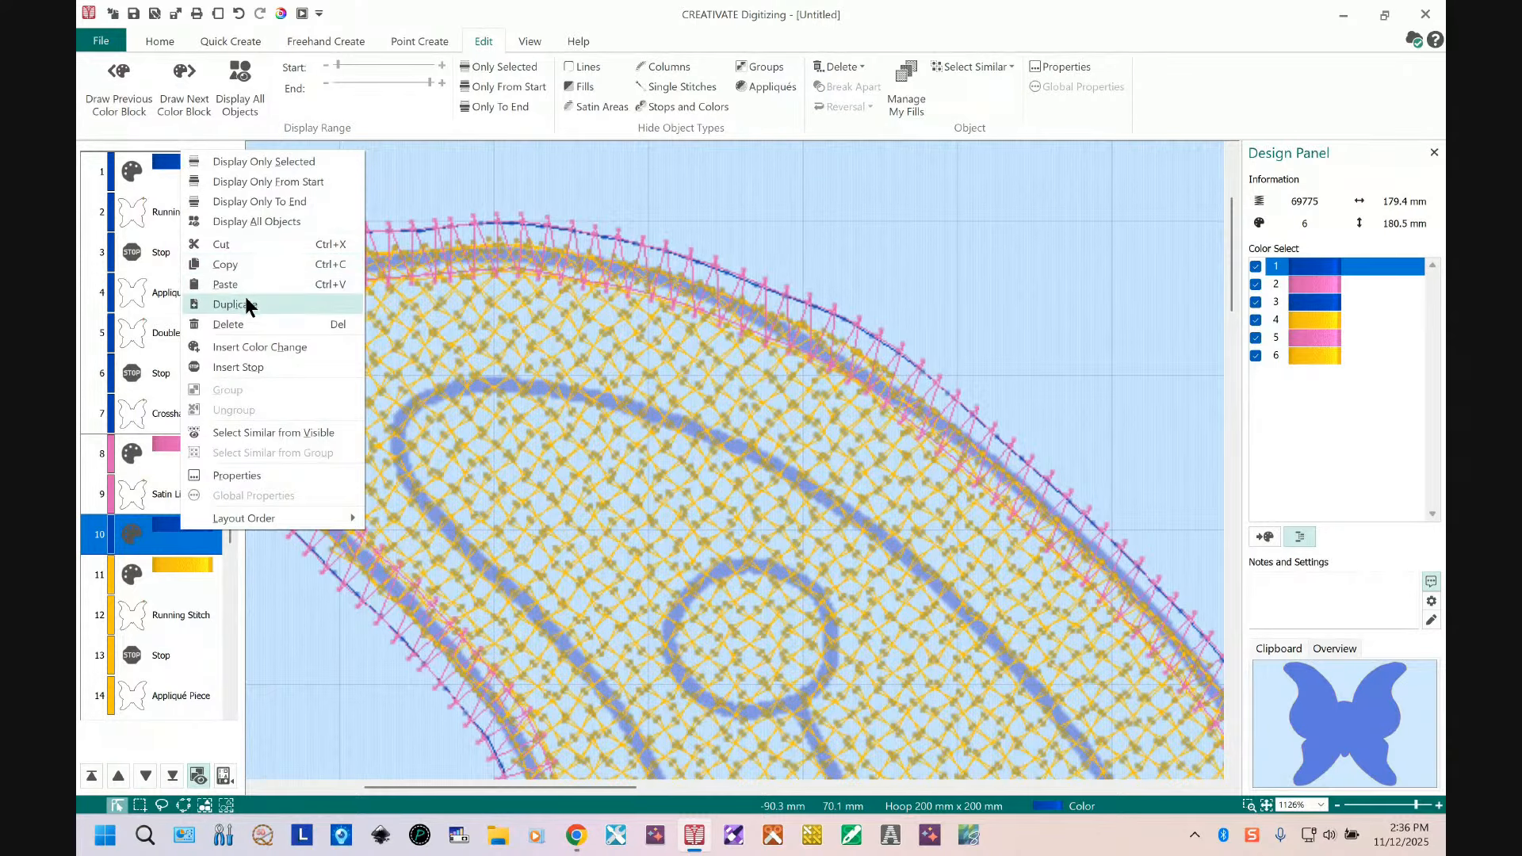
left_click(245, 323)
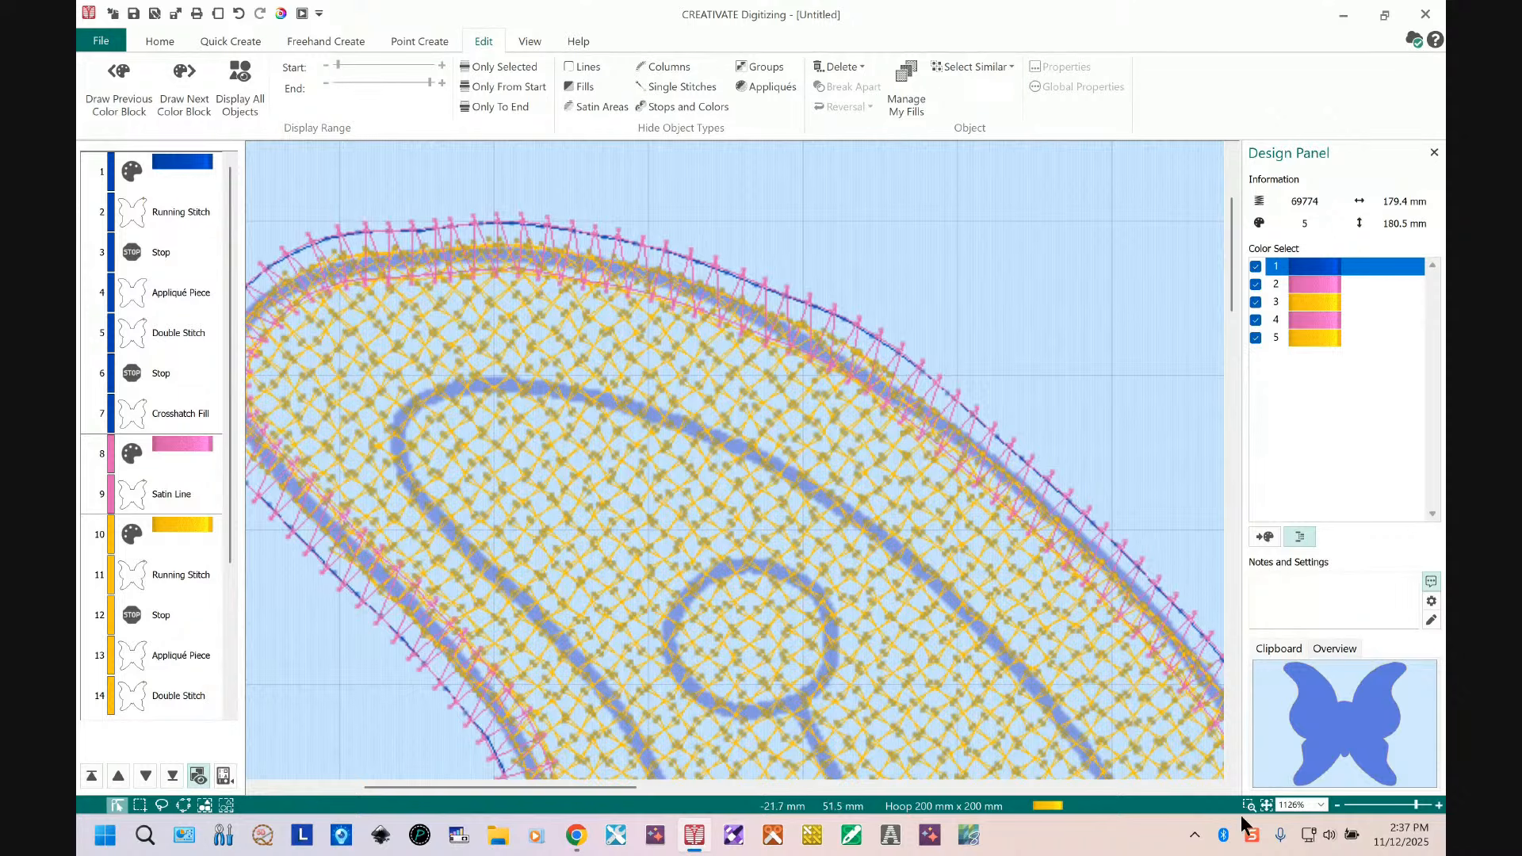
Step: Move the gold running stitch placement line up to sit directly after the first blue running stitch
left_click(1271, 807)
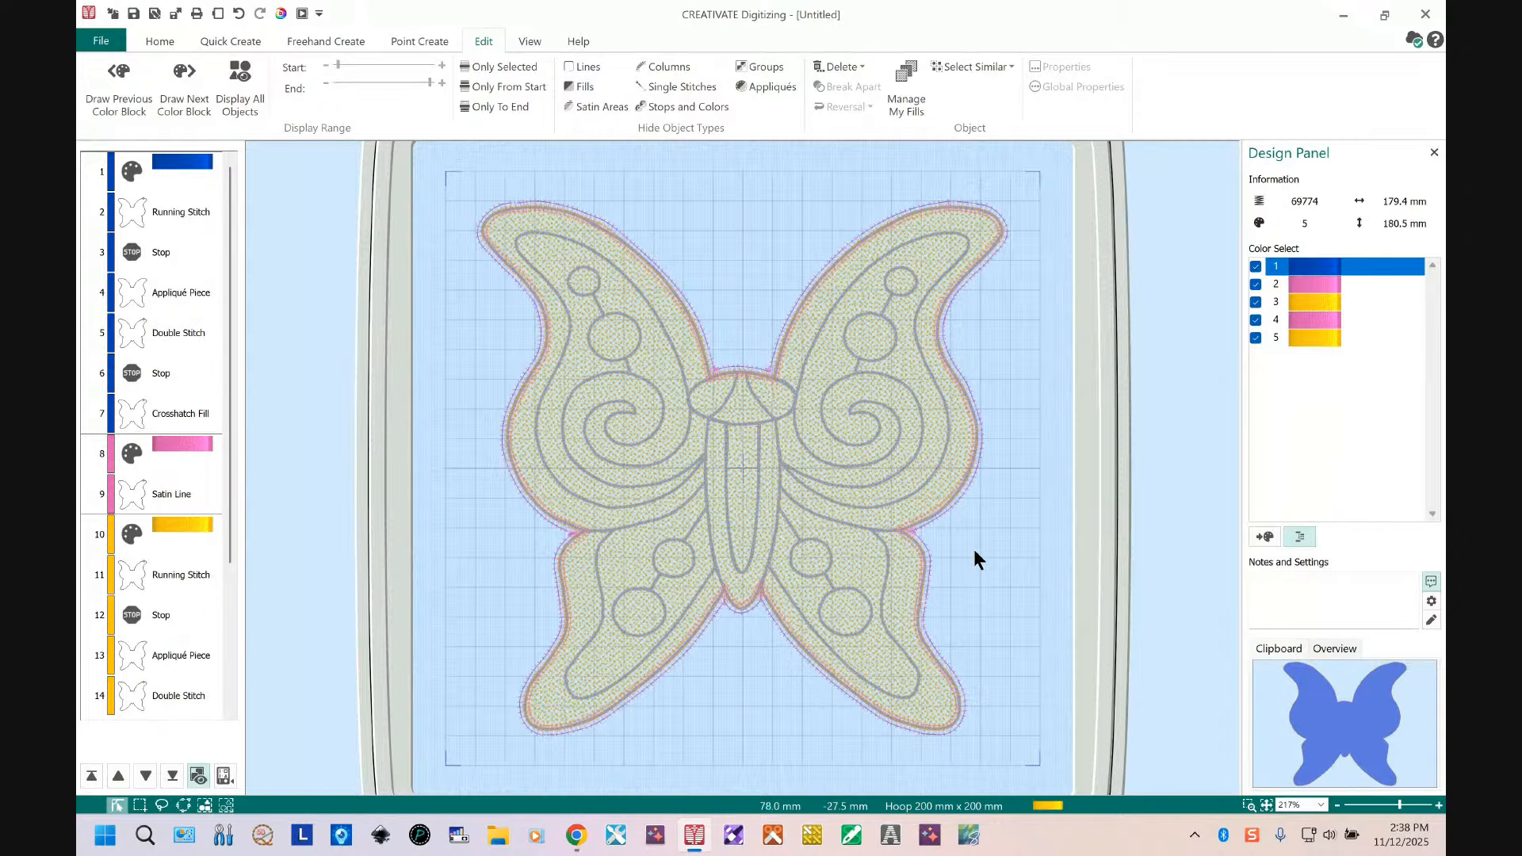
left_click(191, 210)
left_click(1355, 715)
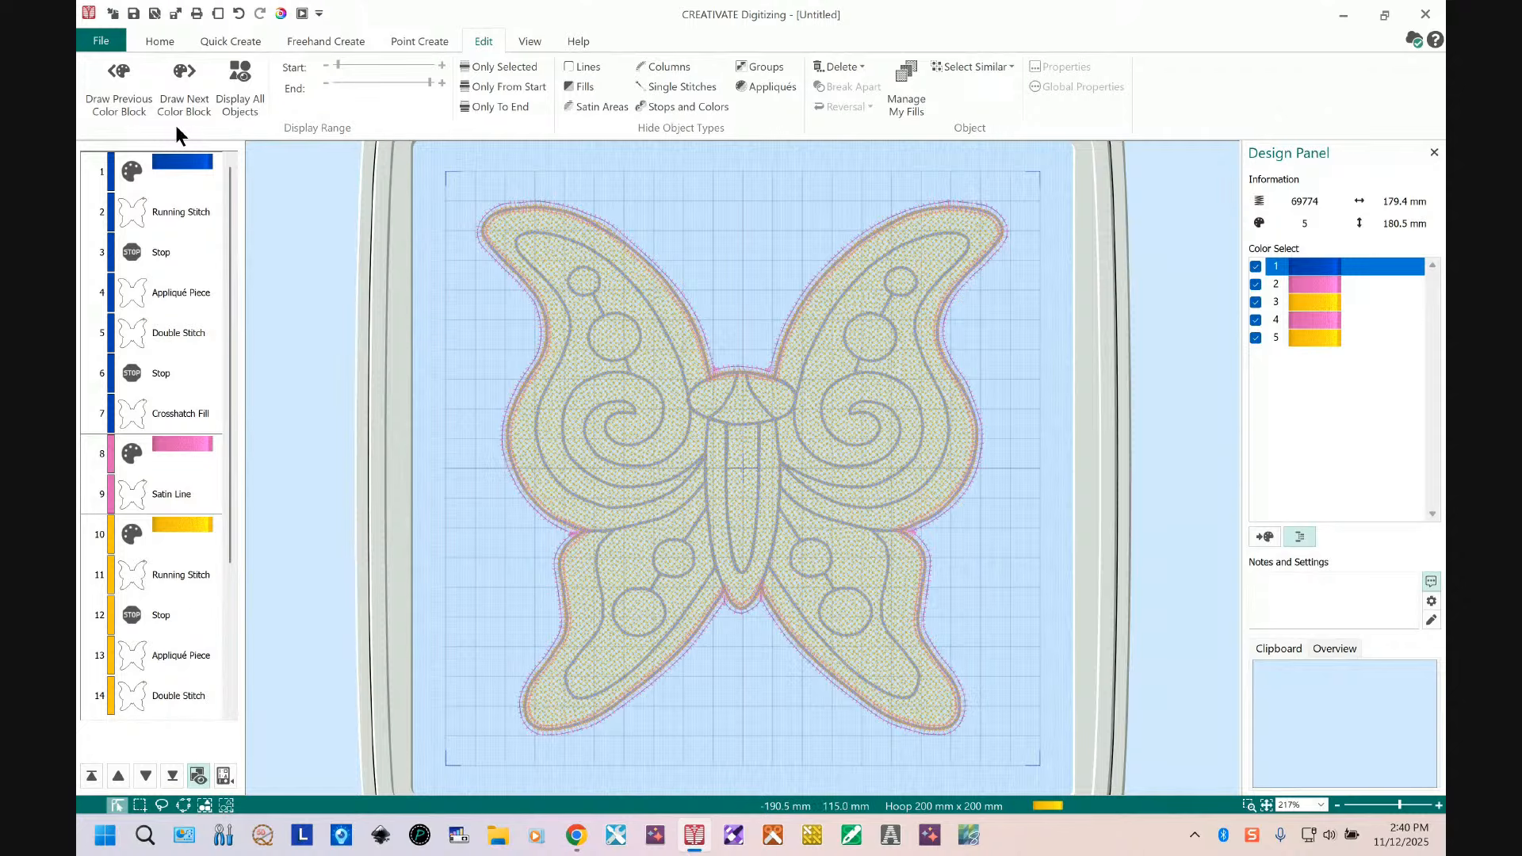
left_click(160, 216)
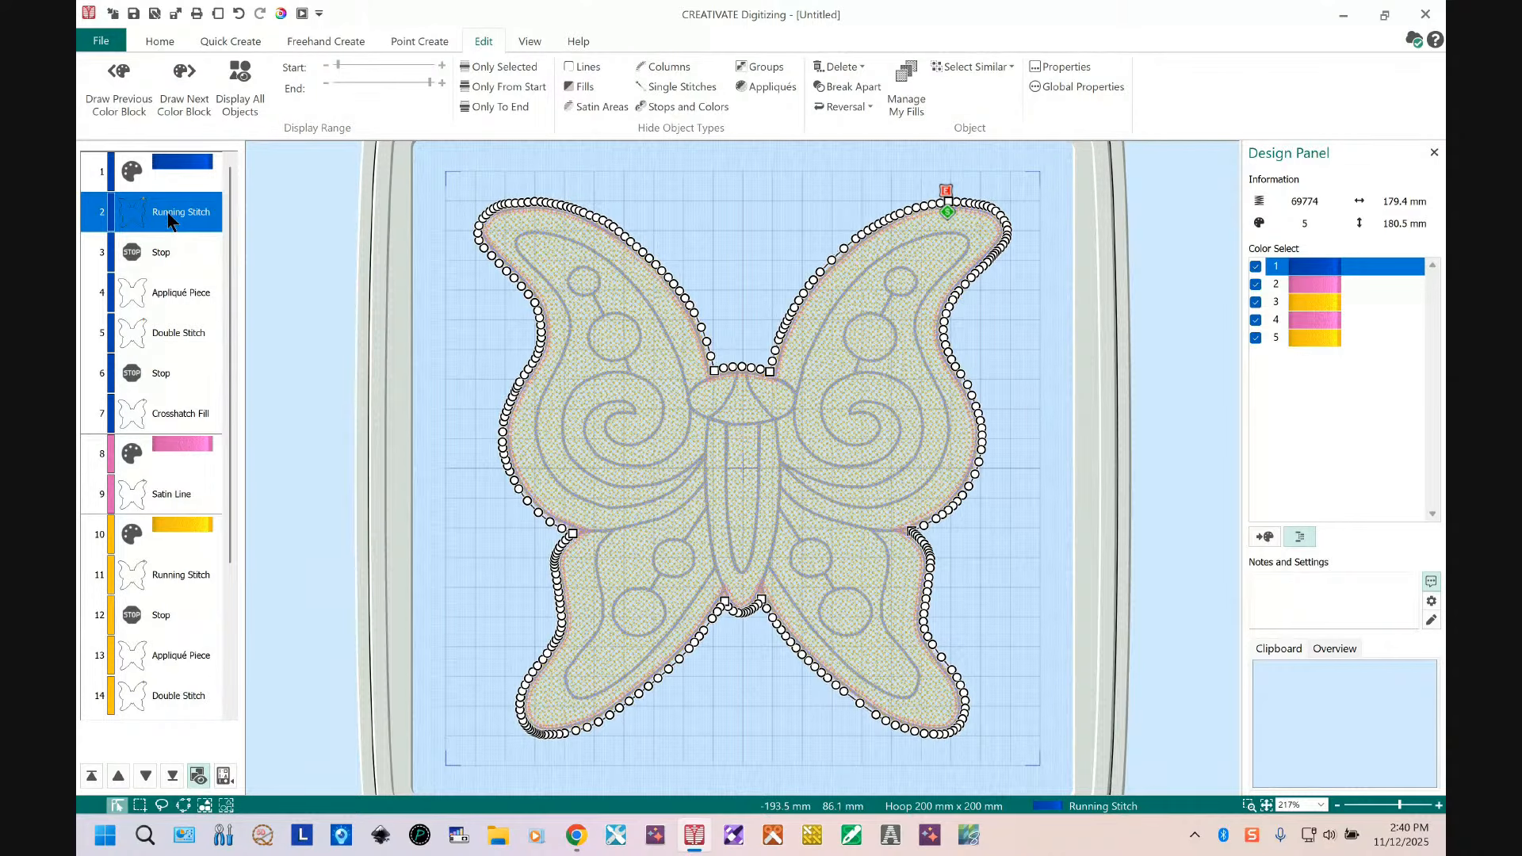
left_click(1249, 806)
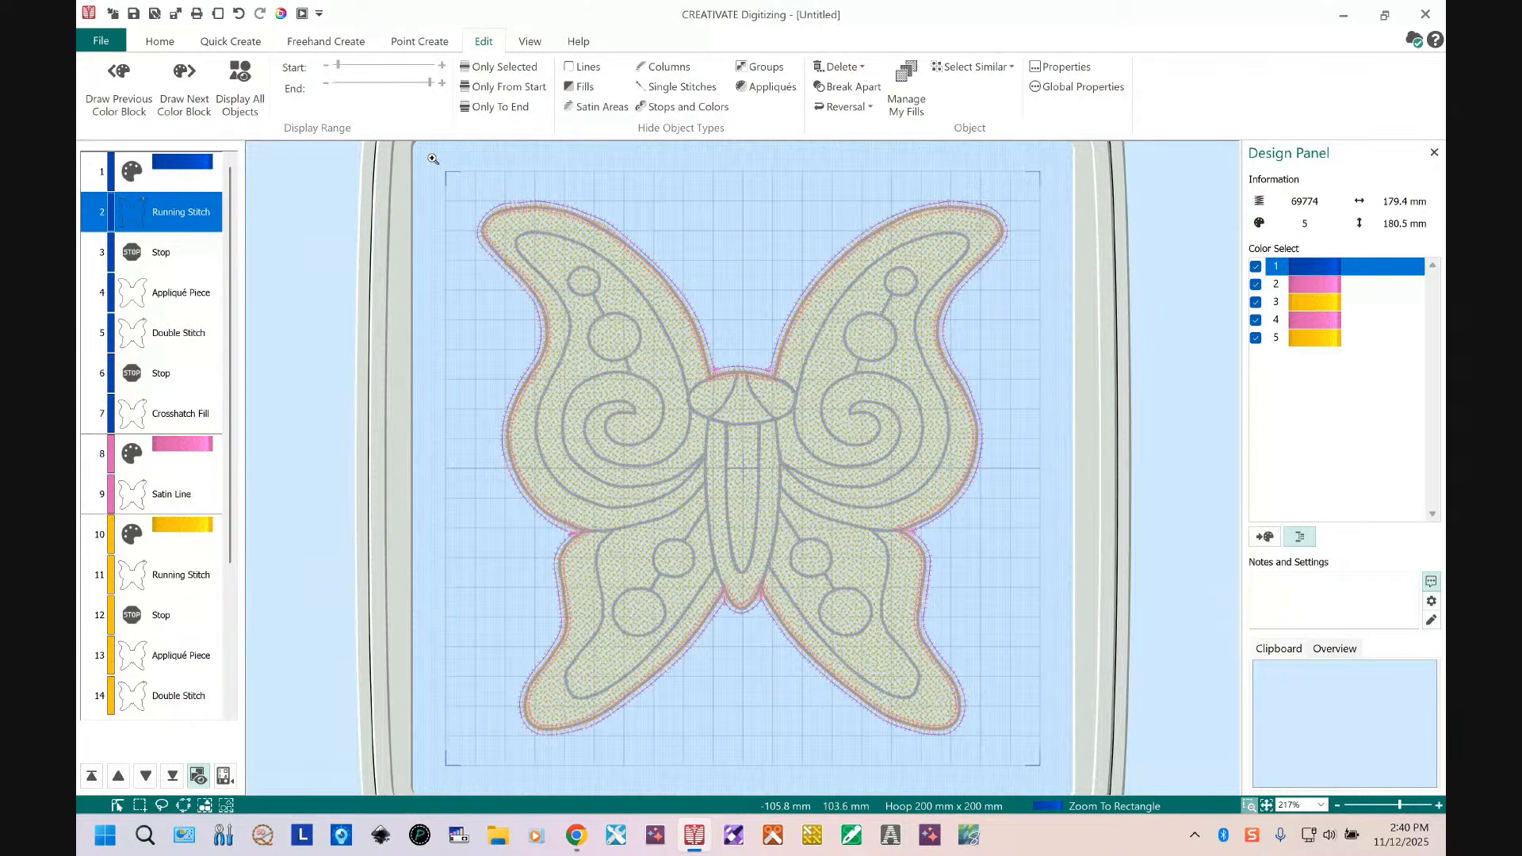
left_click_drag(435, 163, 900, 496)
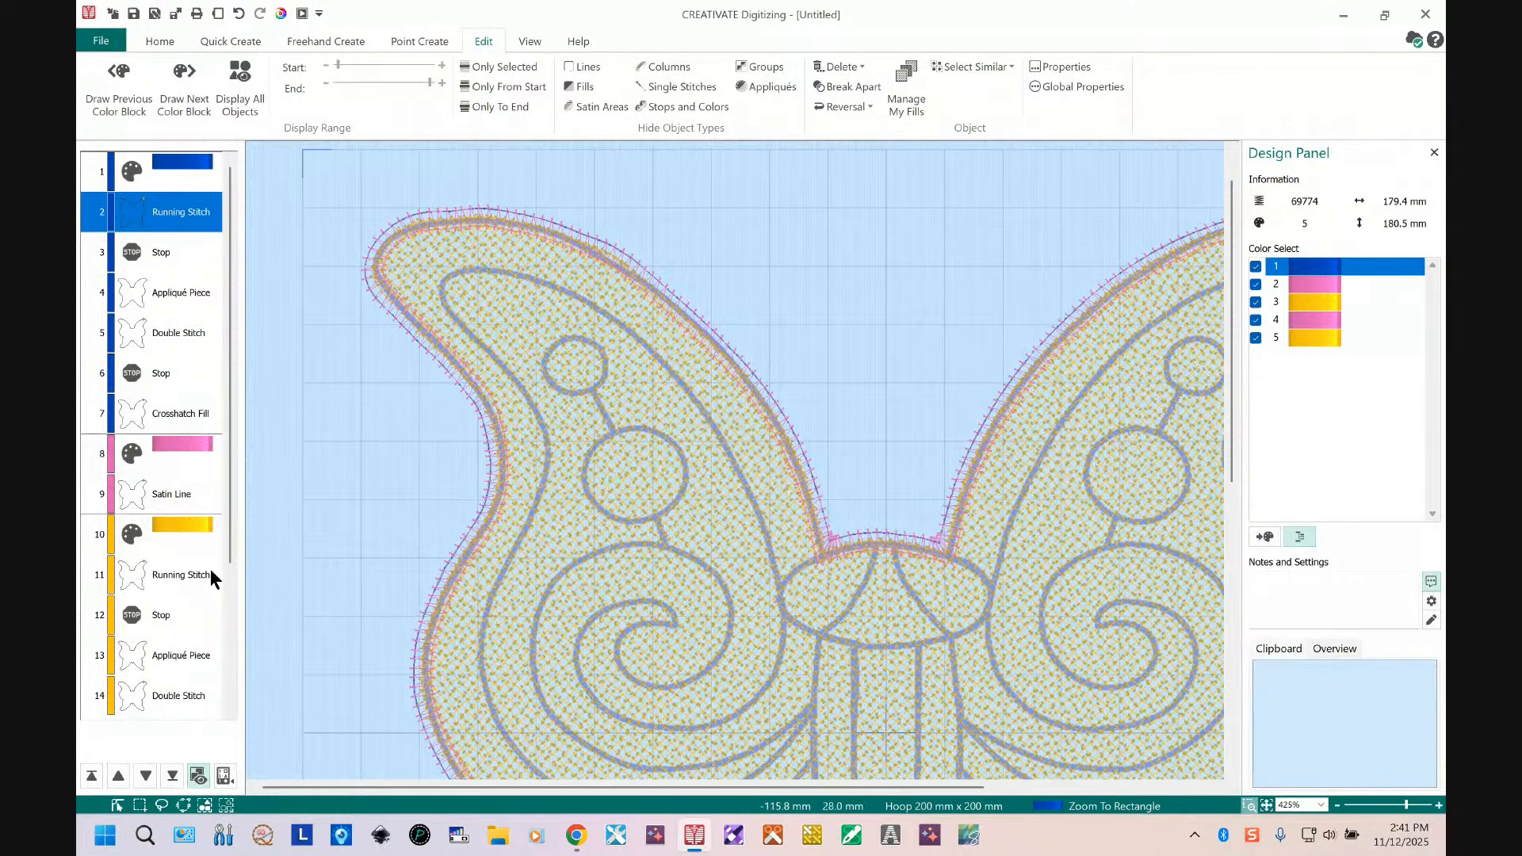
key("Escape")
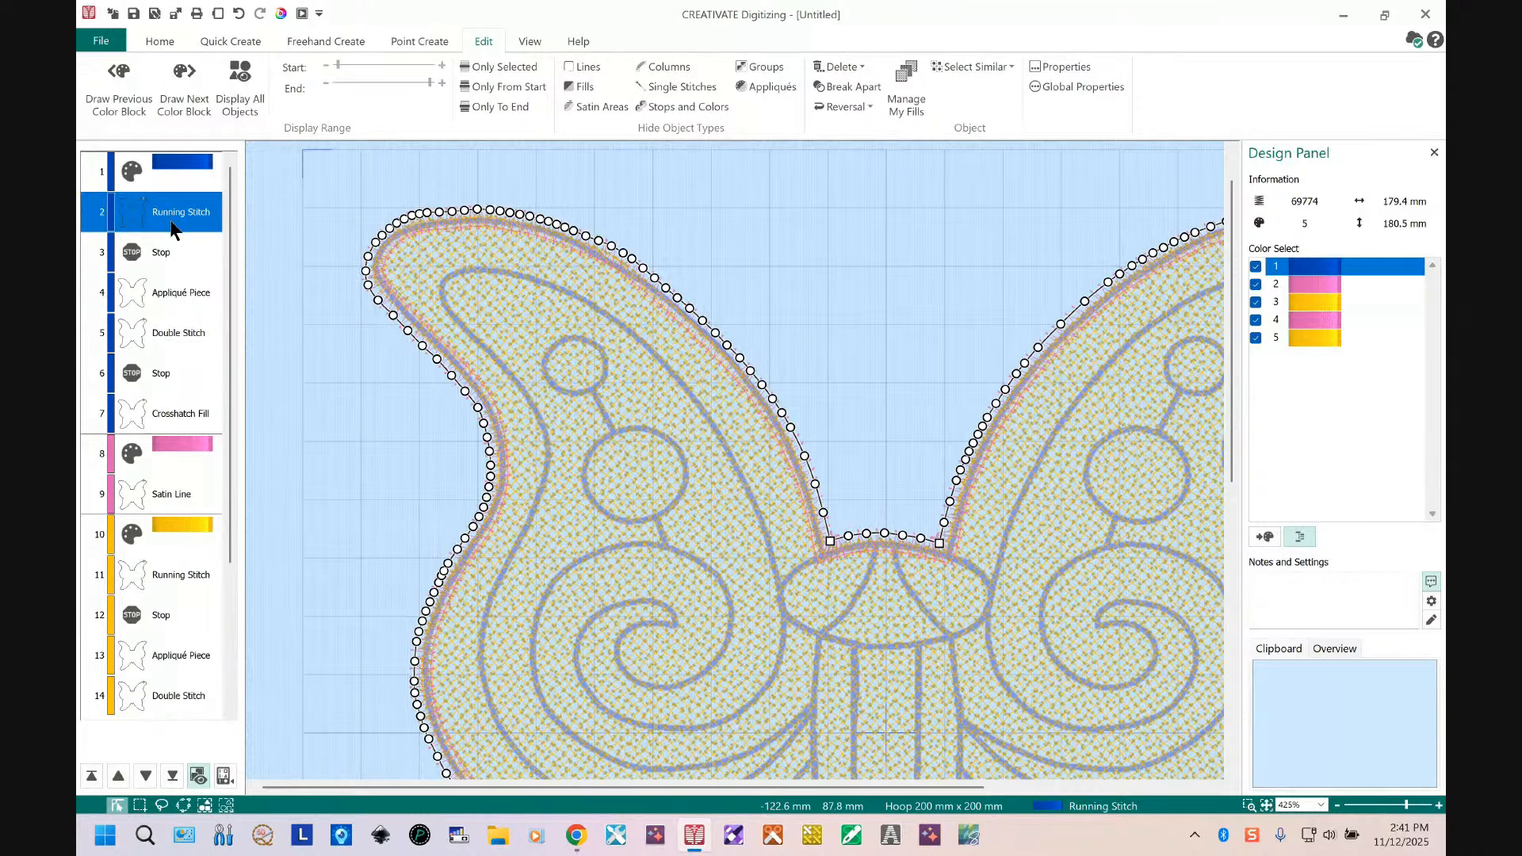
left_click(179, 574)
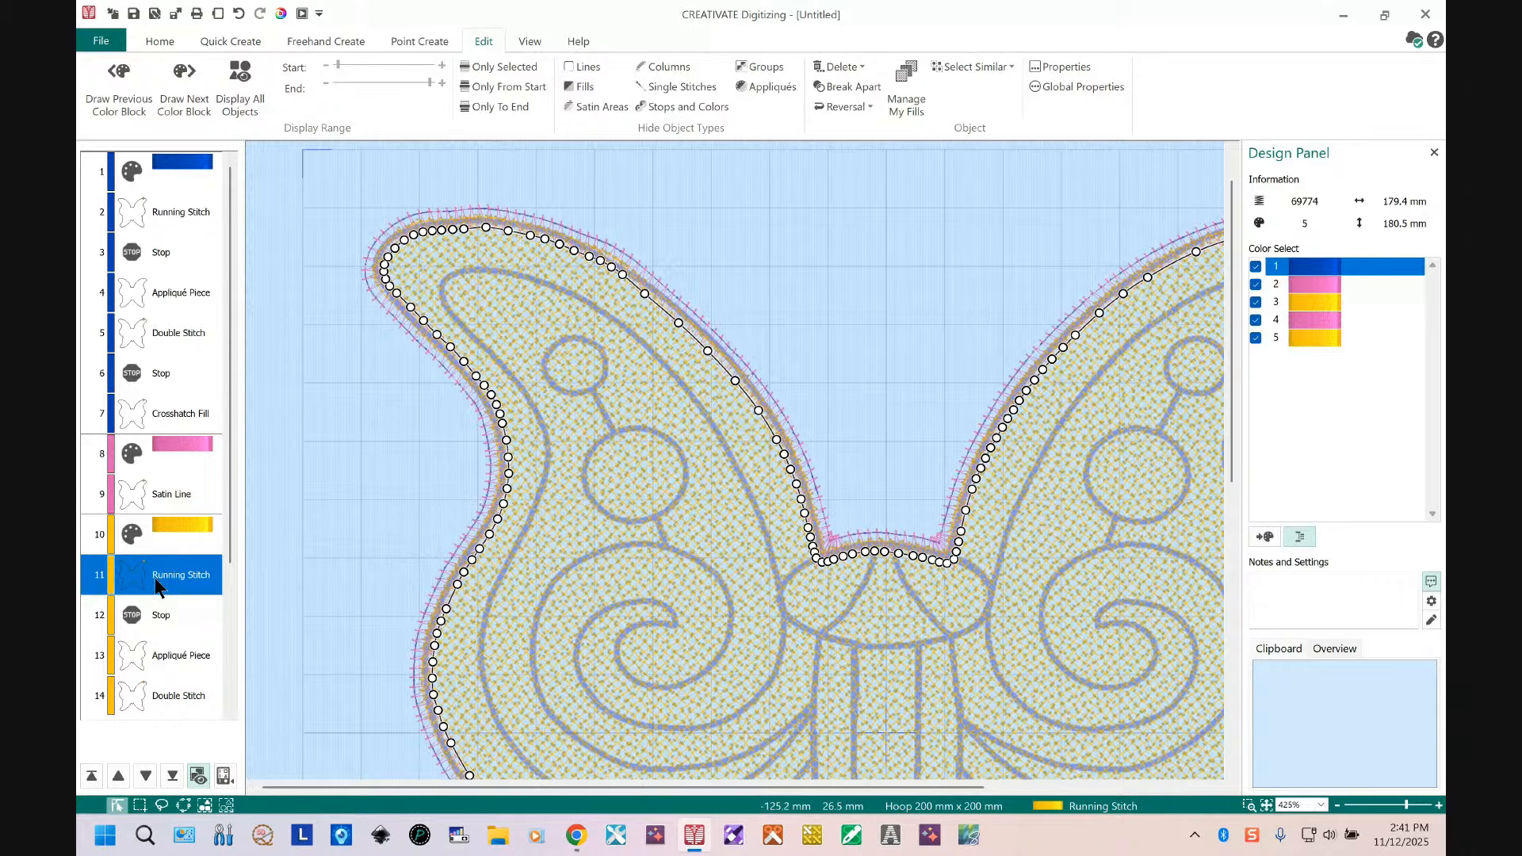
left_click_drag(156, 585, 154, 252)
left_click_drag(187, 236, 187, 237)
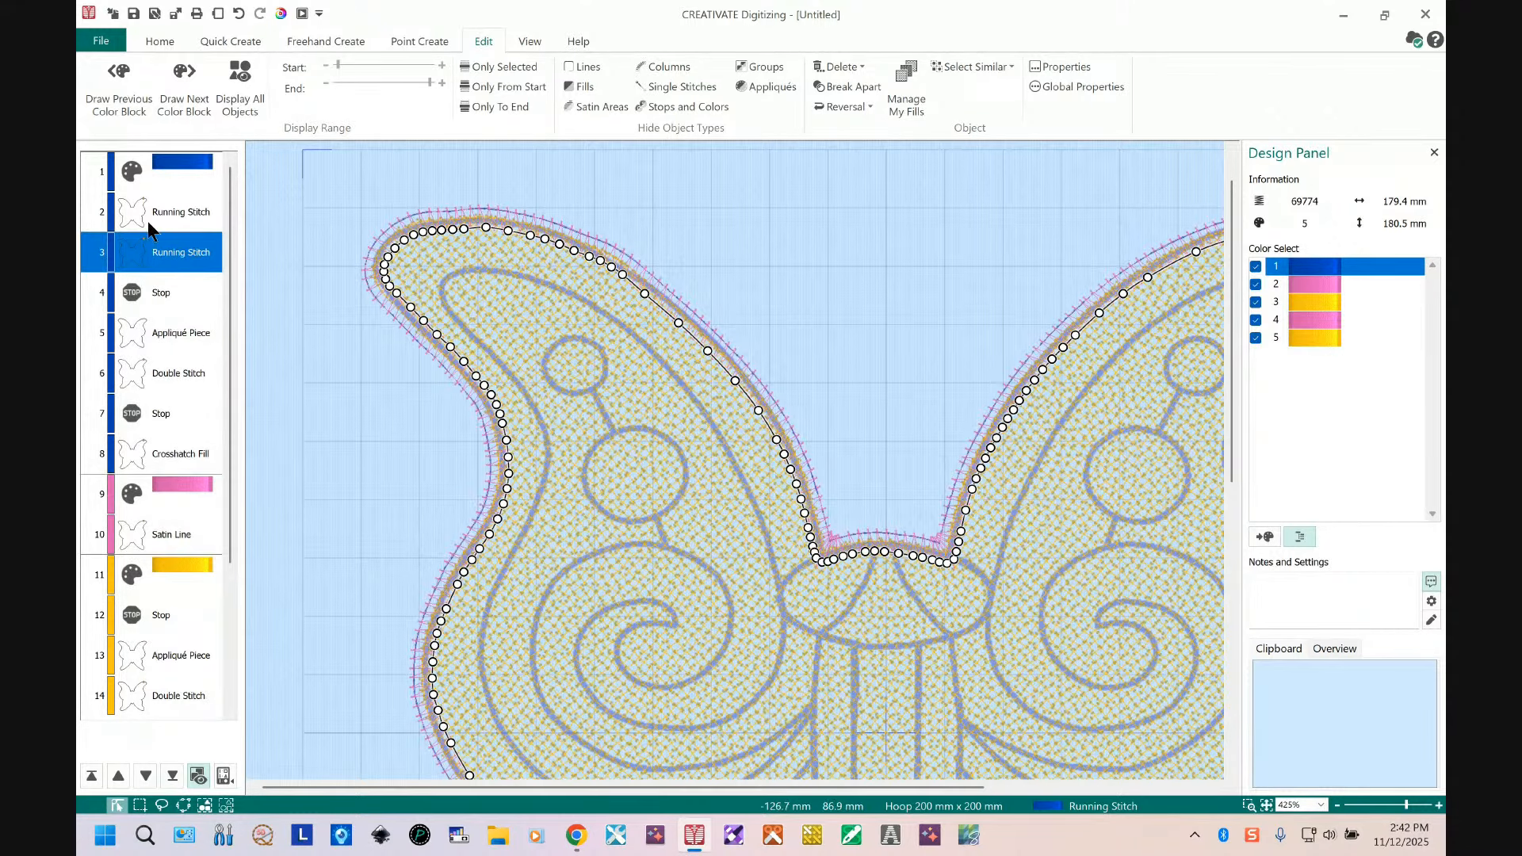
Step: Turn the gold placement running stitch into a cutwork needle line with secure points every 100 mm
left_click(163, 207)
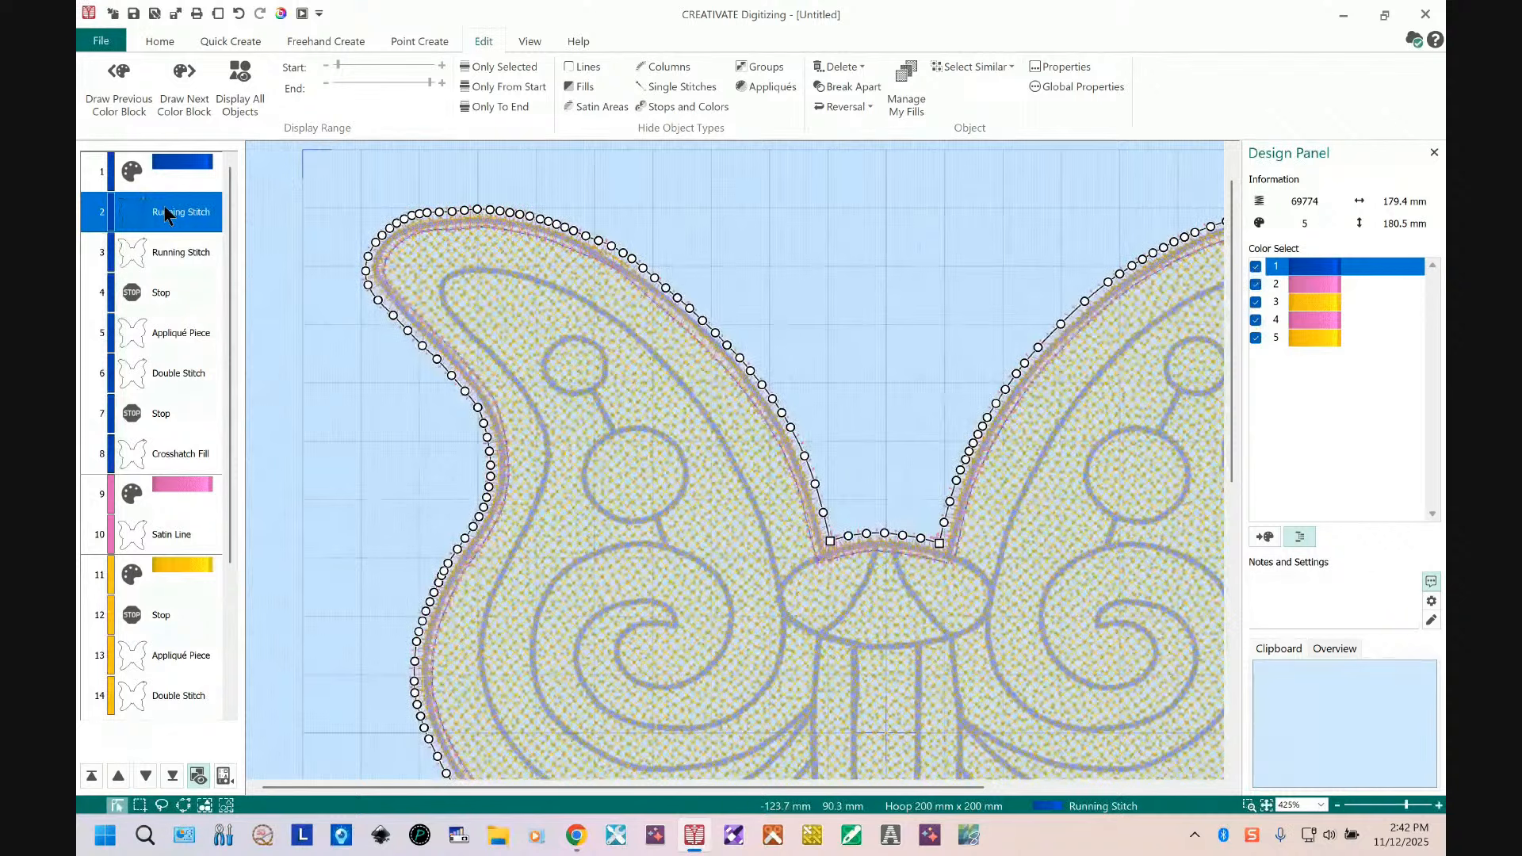
left_click(171, 253)
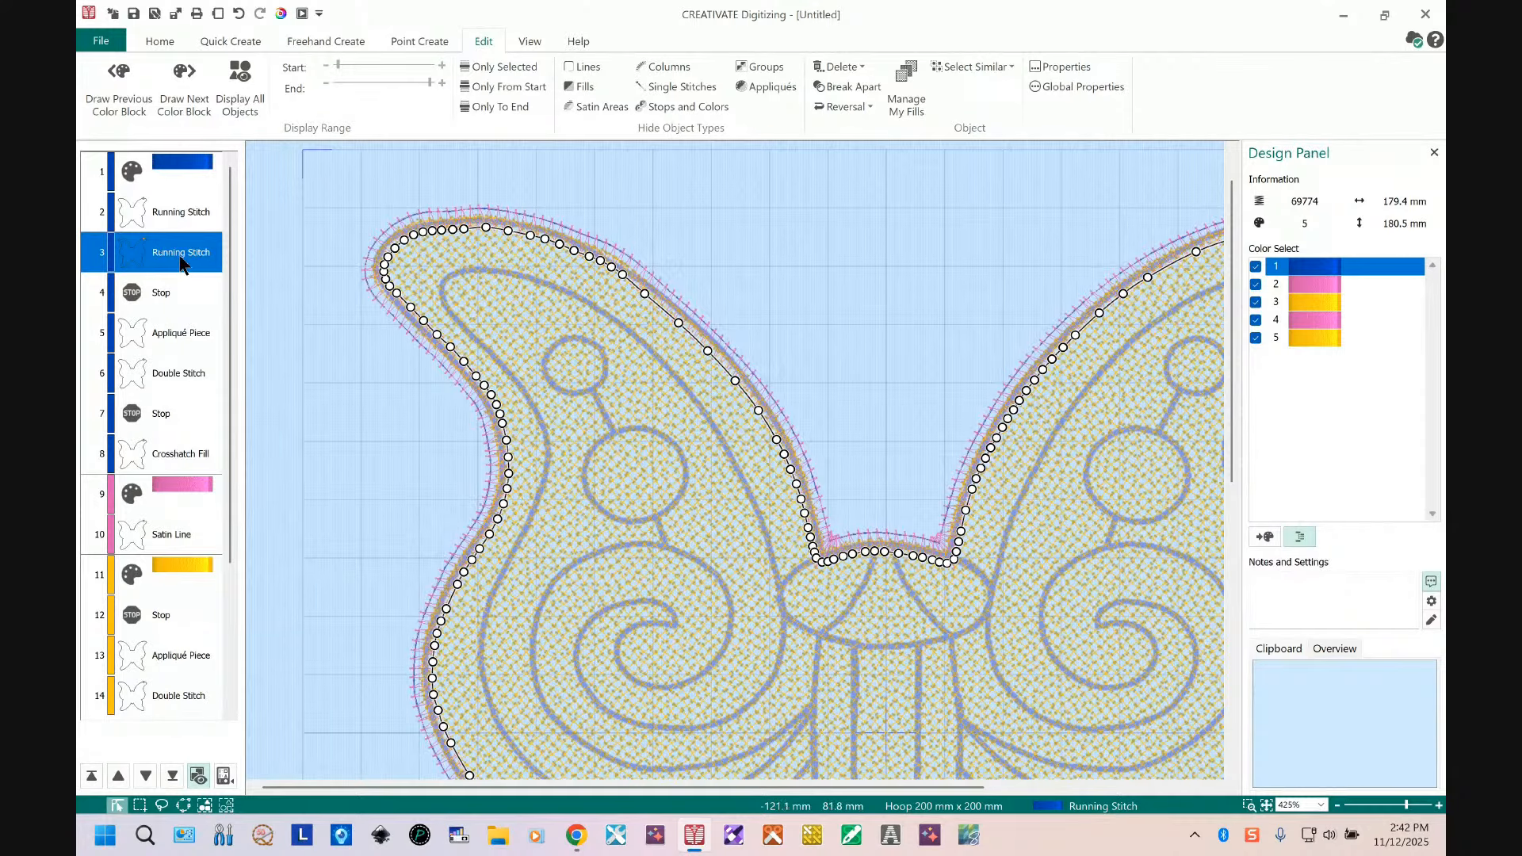
right_click(180, 257)
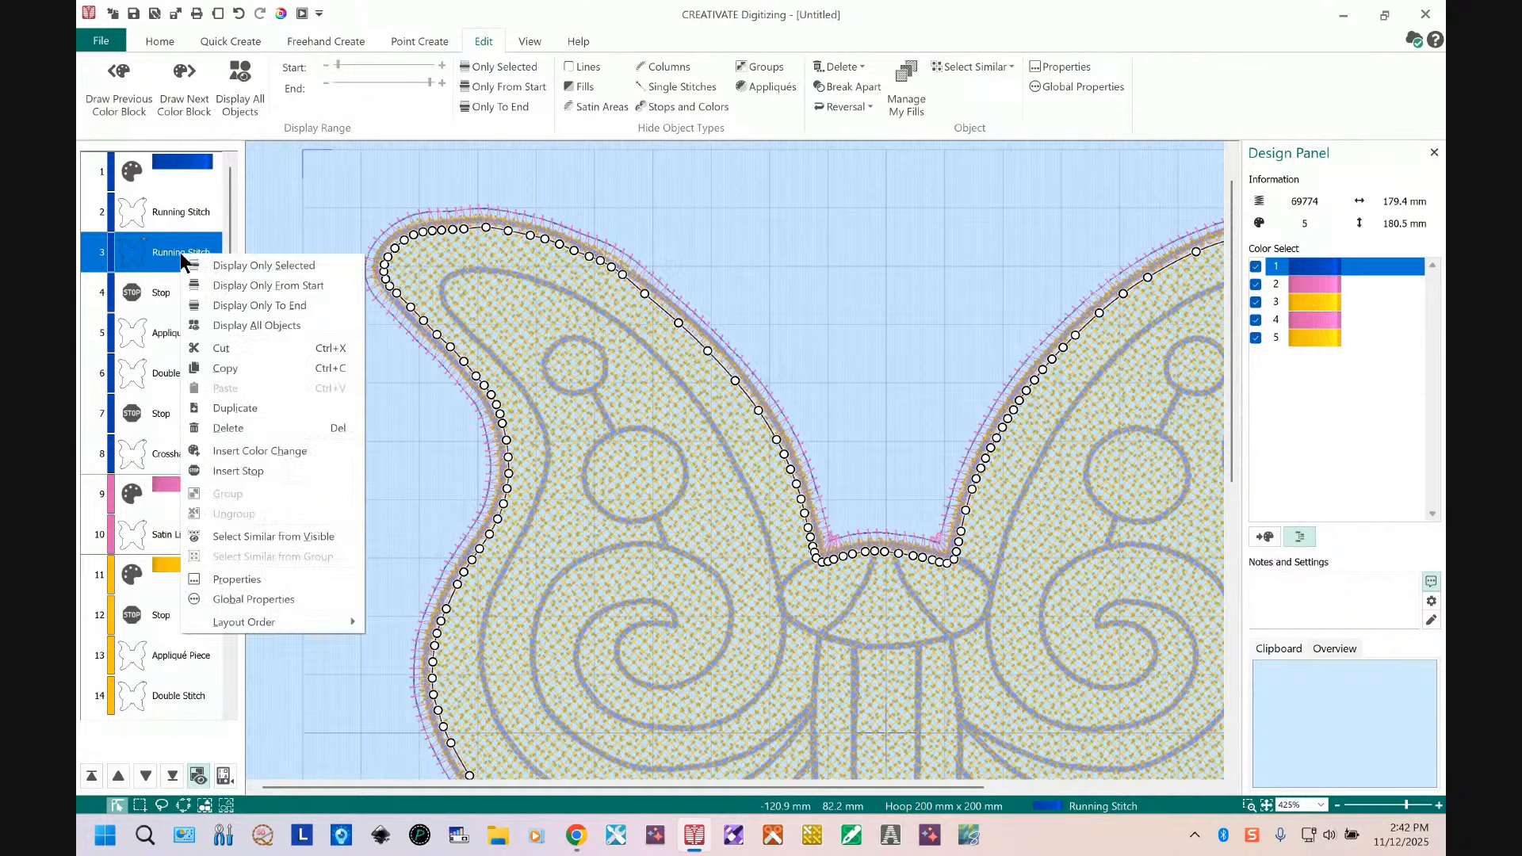
left_click(260, 578)
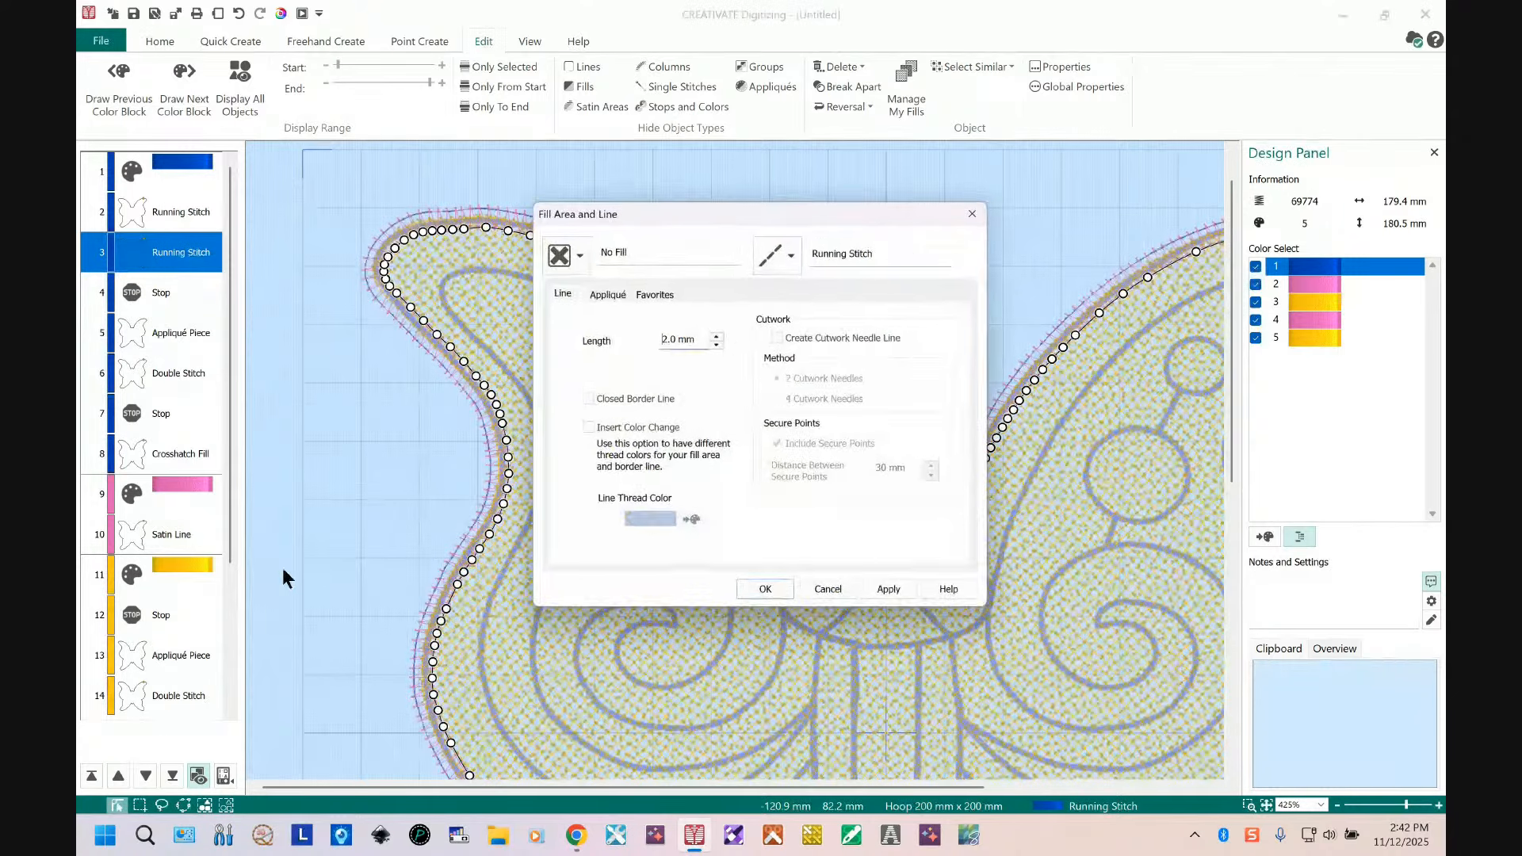
left_click(781, 339)
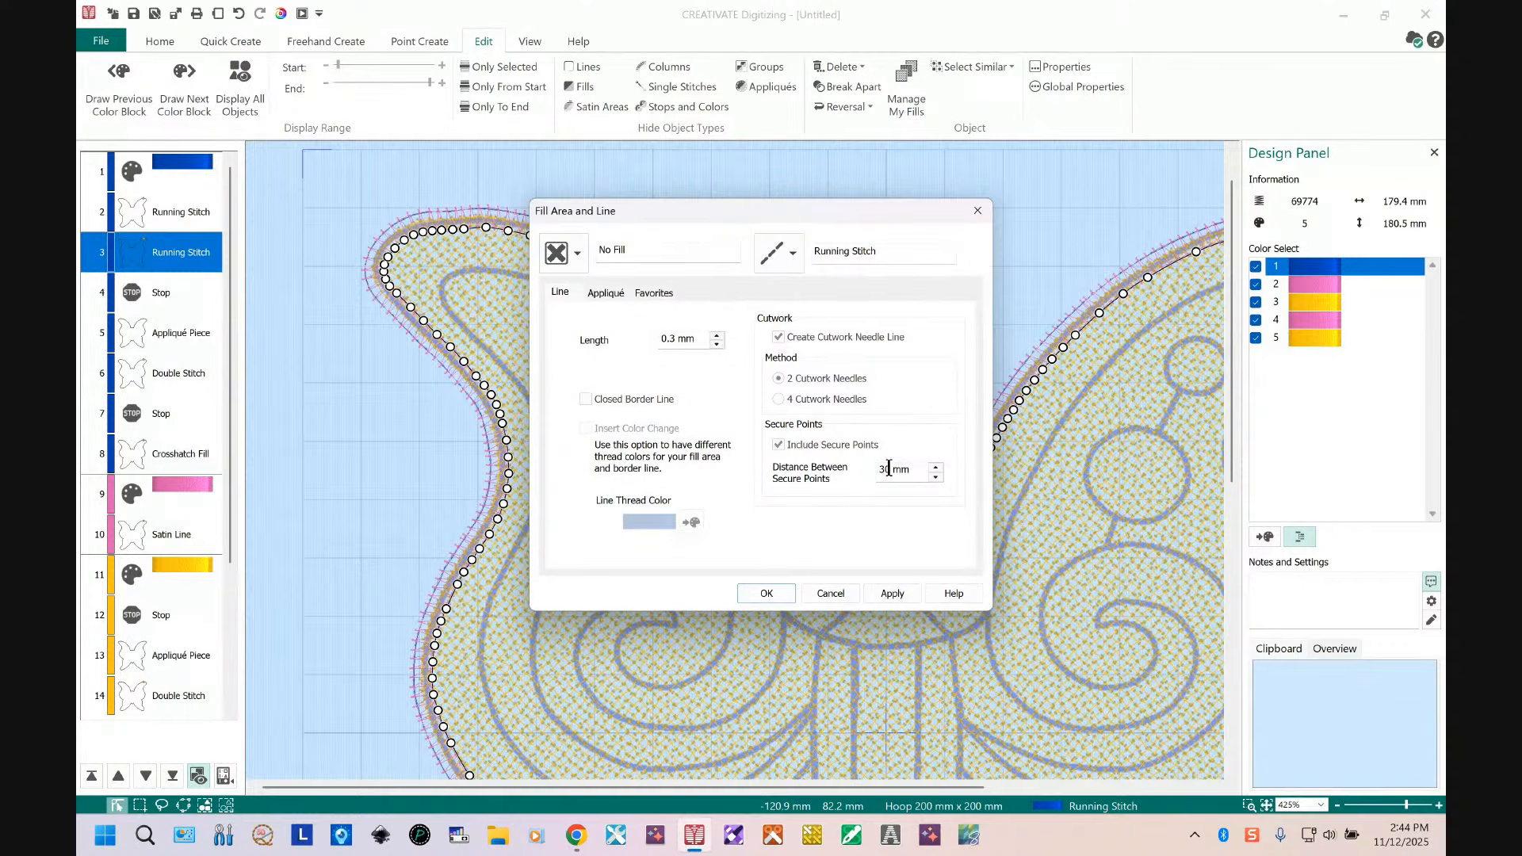
left_click_drag(892, 469, 876, 473)
type("100")
left_click(766, 594)
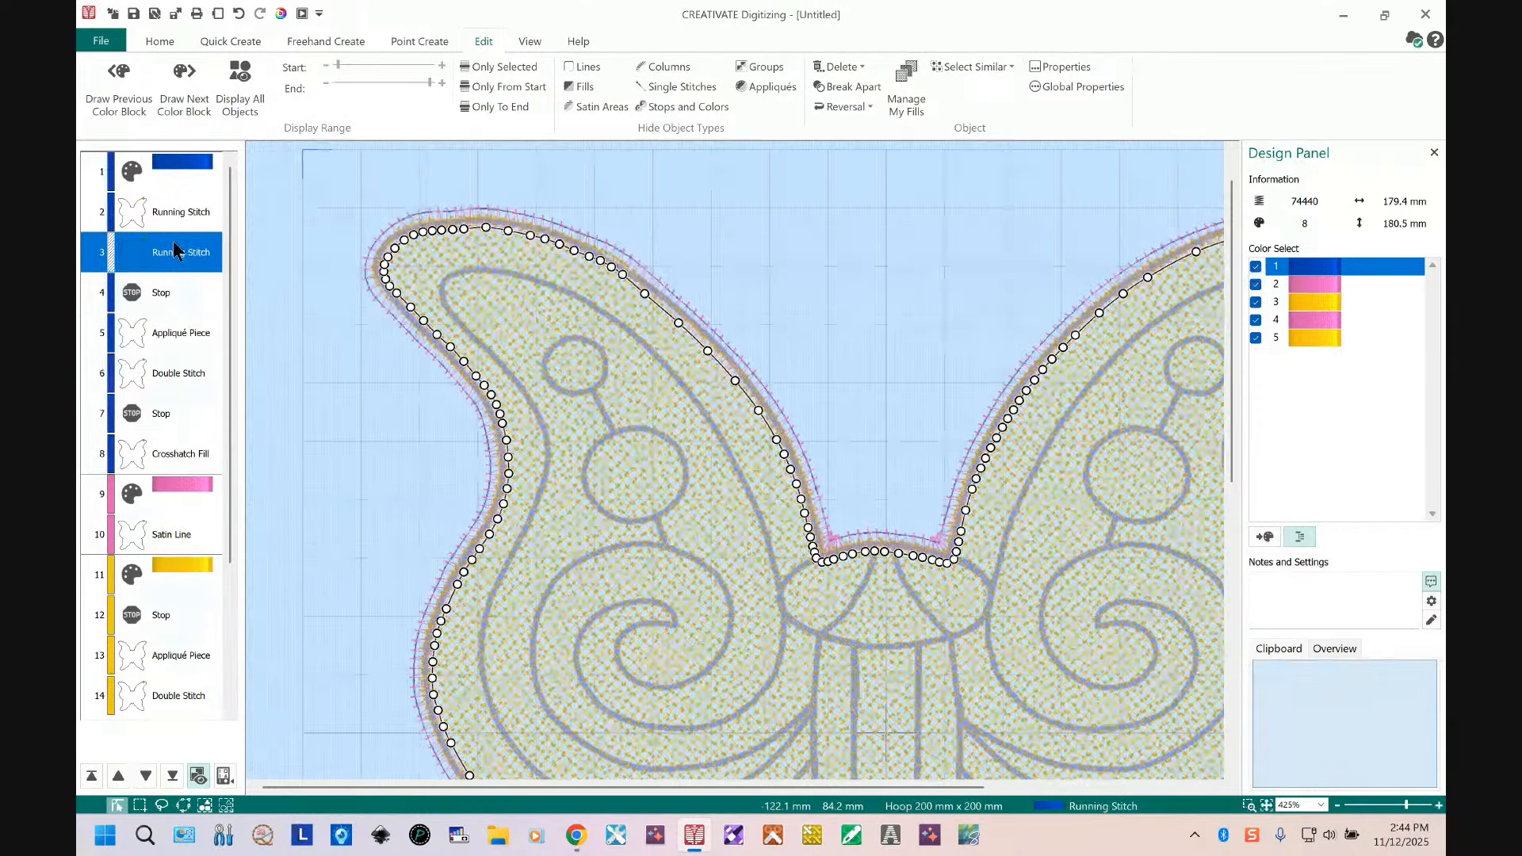
Step: Edit the first stop's comment to instruct placing layers of wash away under the hoop
left_click(136, 294)
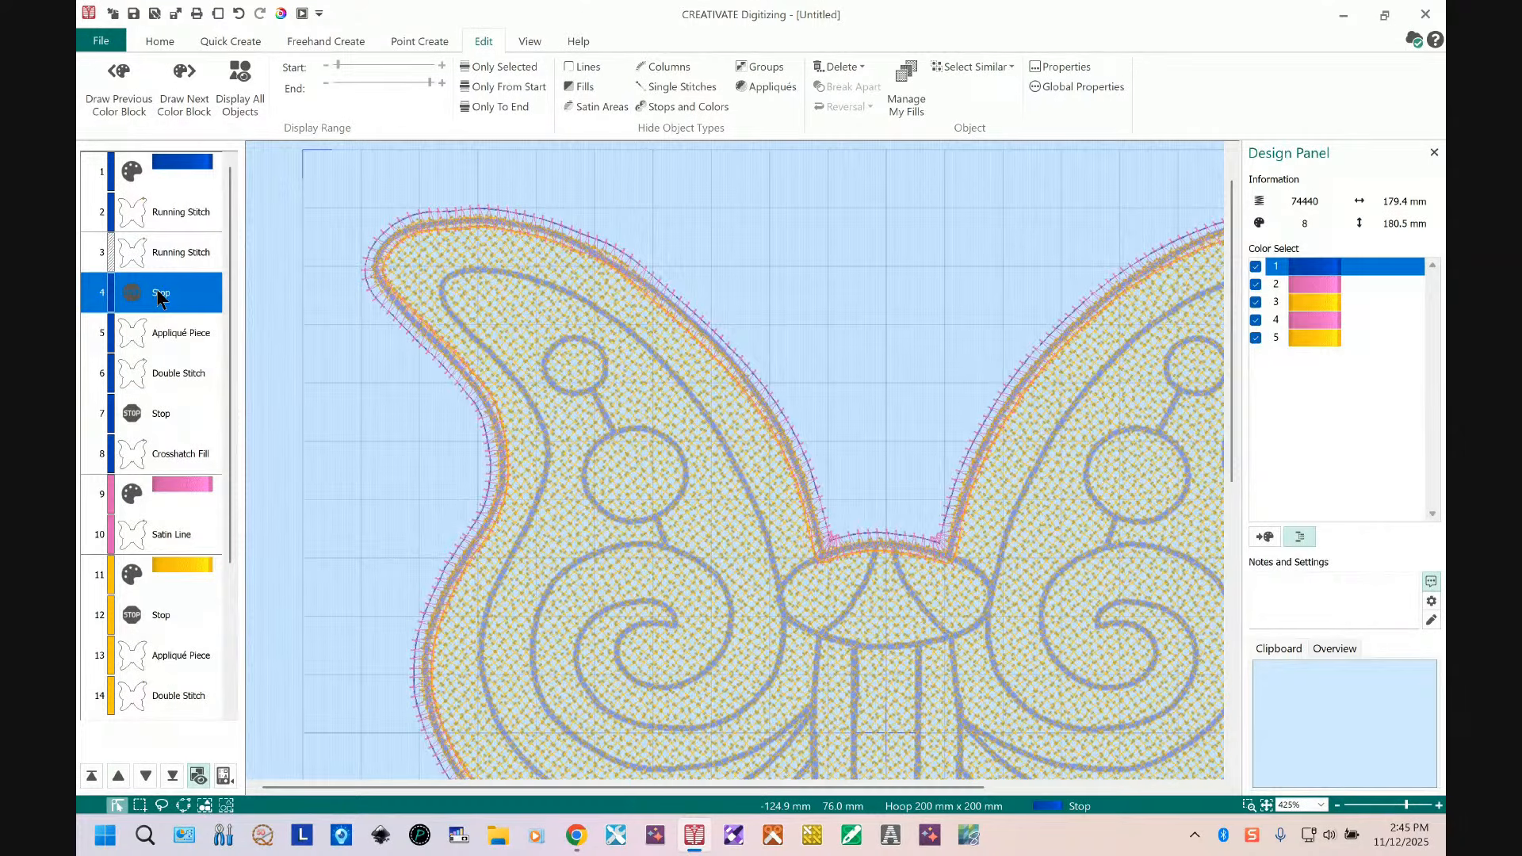
right_click(158, 297)
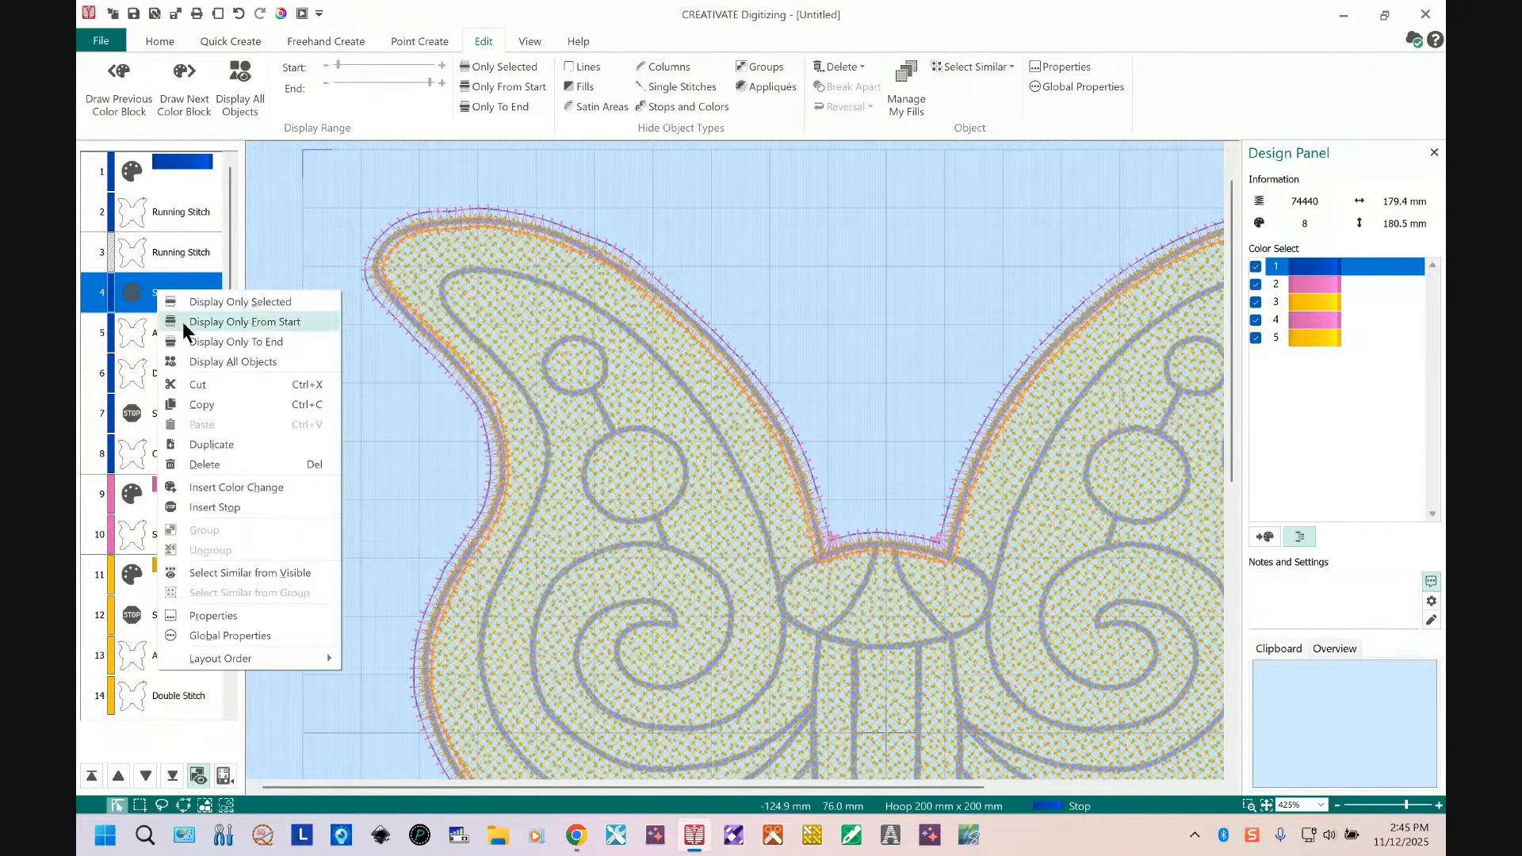
left_click(232, 614)
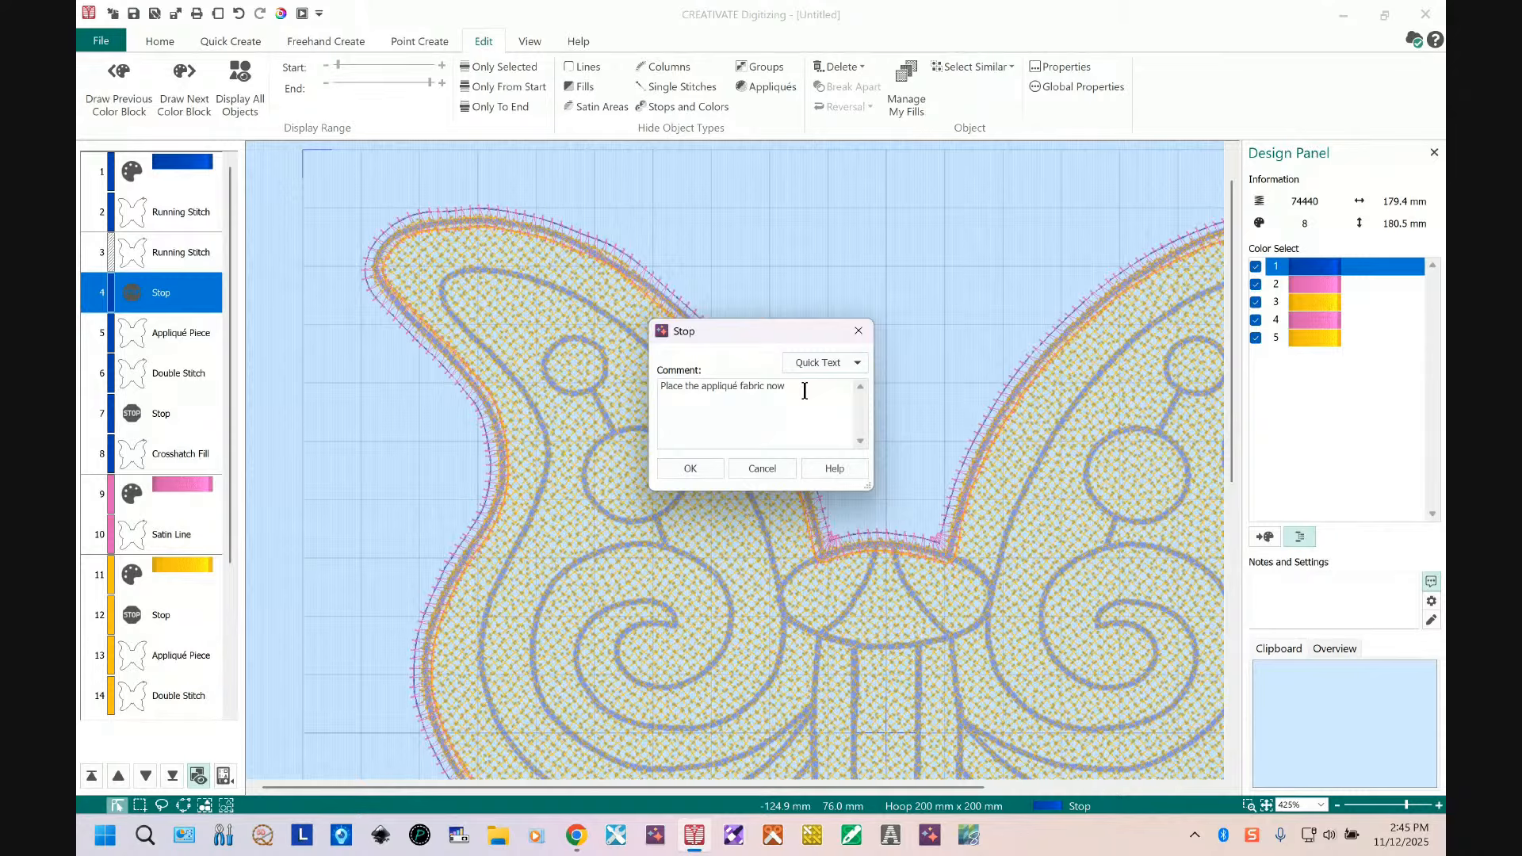
left_click_drag(804, 390, 680, 393)
type("laye")
key("BackSpace")
key("BackSpace")
key("BackSpace")
key("BackSpace")
type("layers of wash away under hoop")
left_click(698, 468)
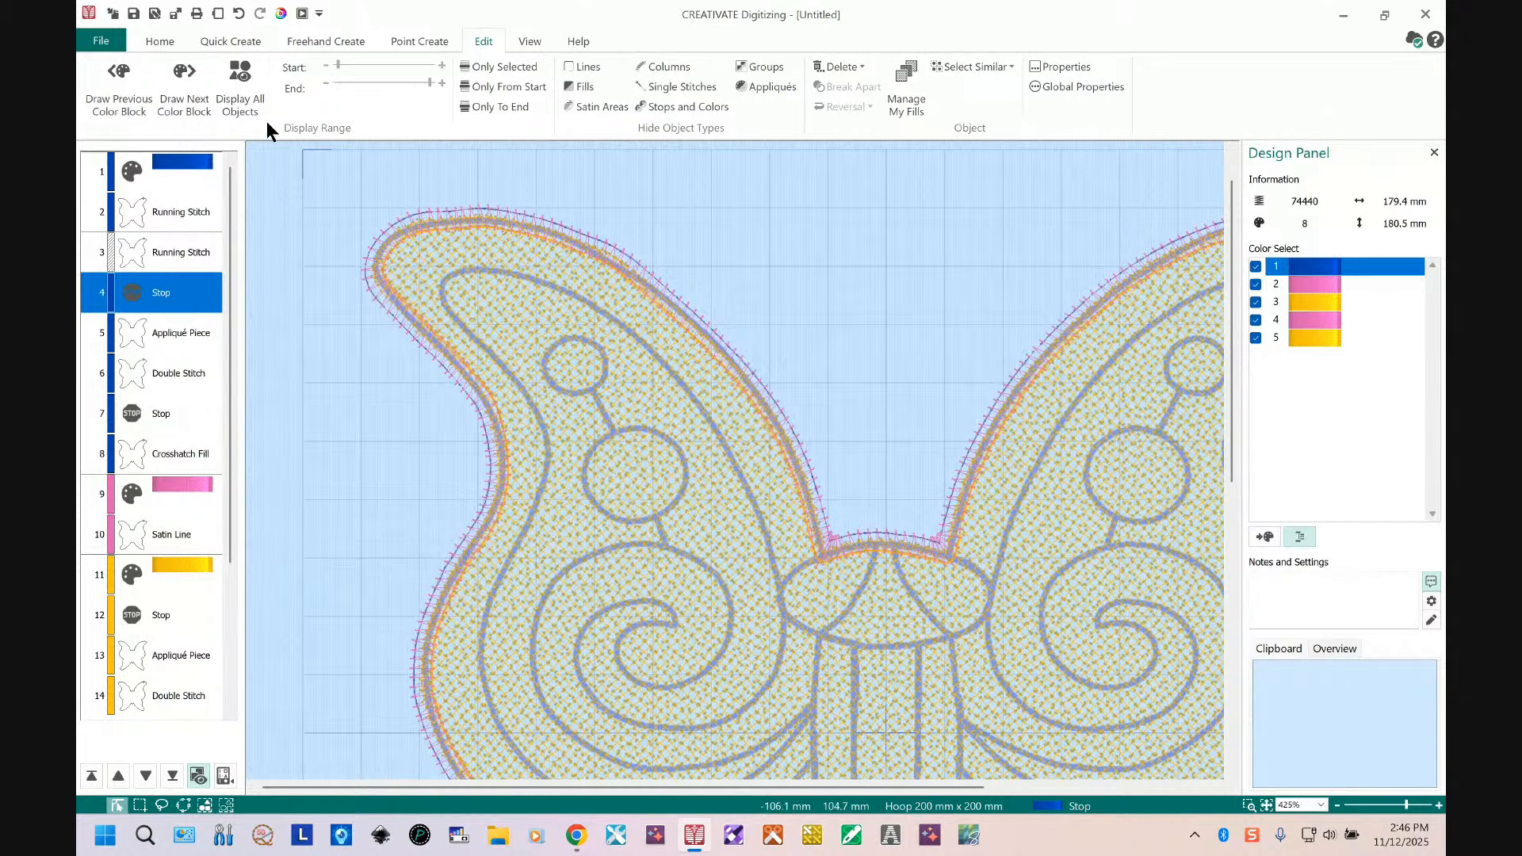
Step: Set Quick Create to no fill with a running stitch line of 1 mm length
left_click(241, 79)
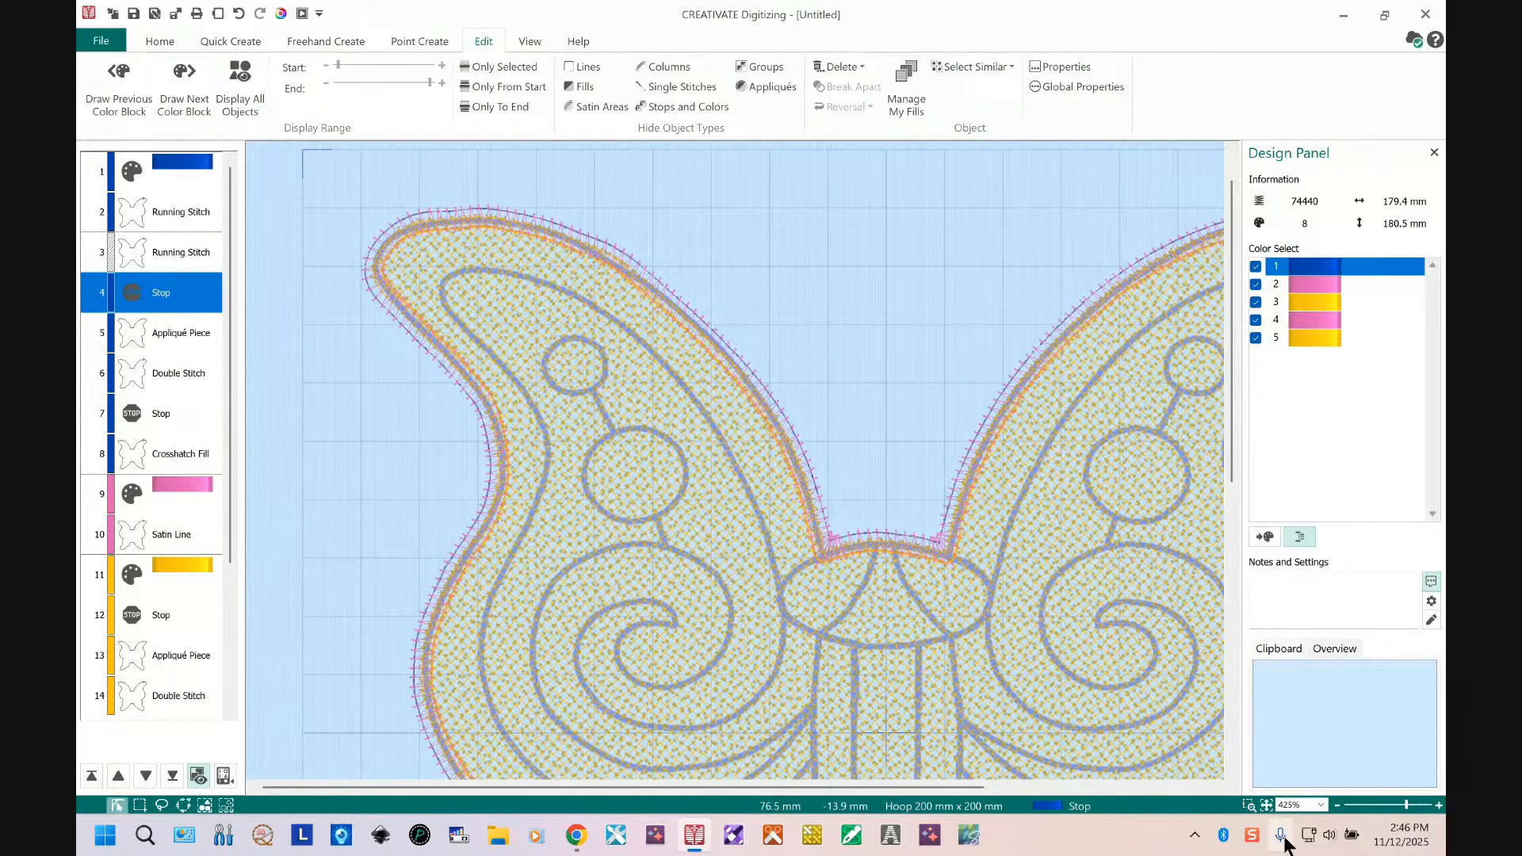
left_click(1267, 806)
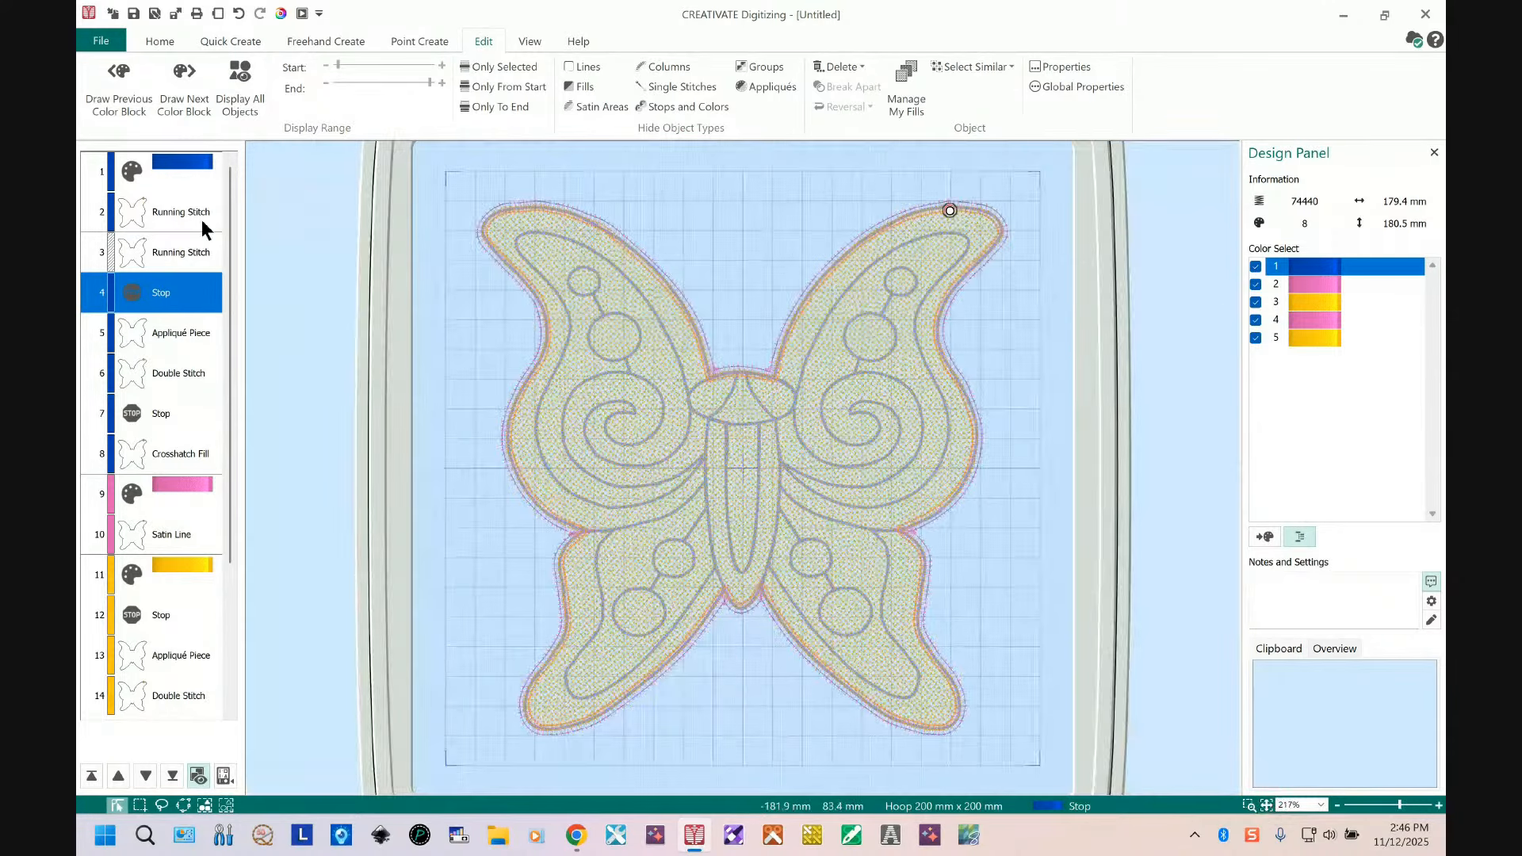
left_click(249, 41)
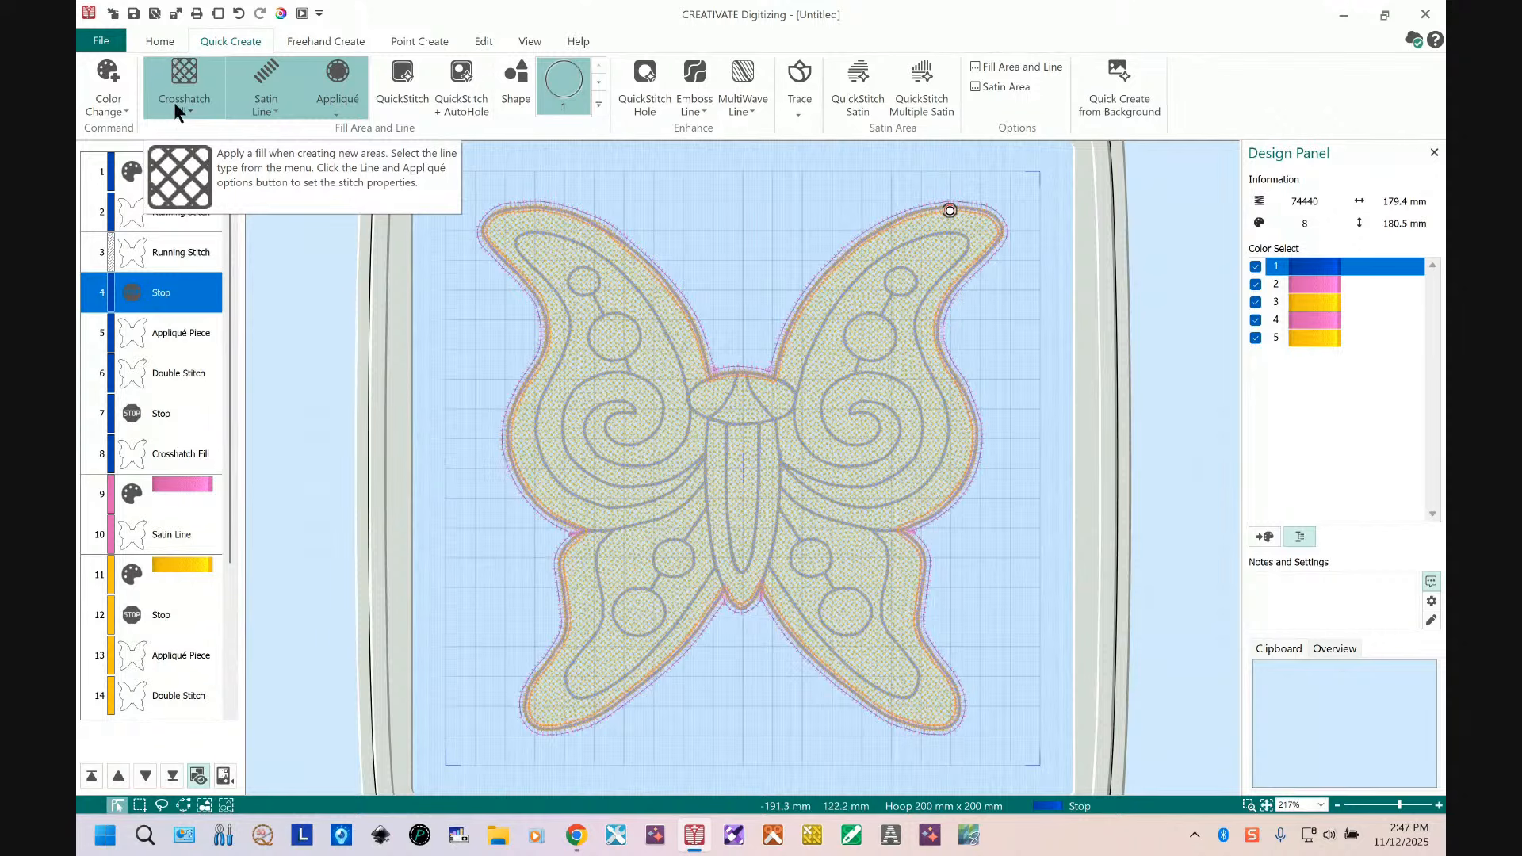
left_click(191, 75)
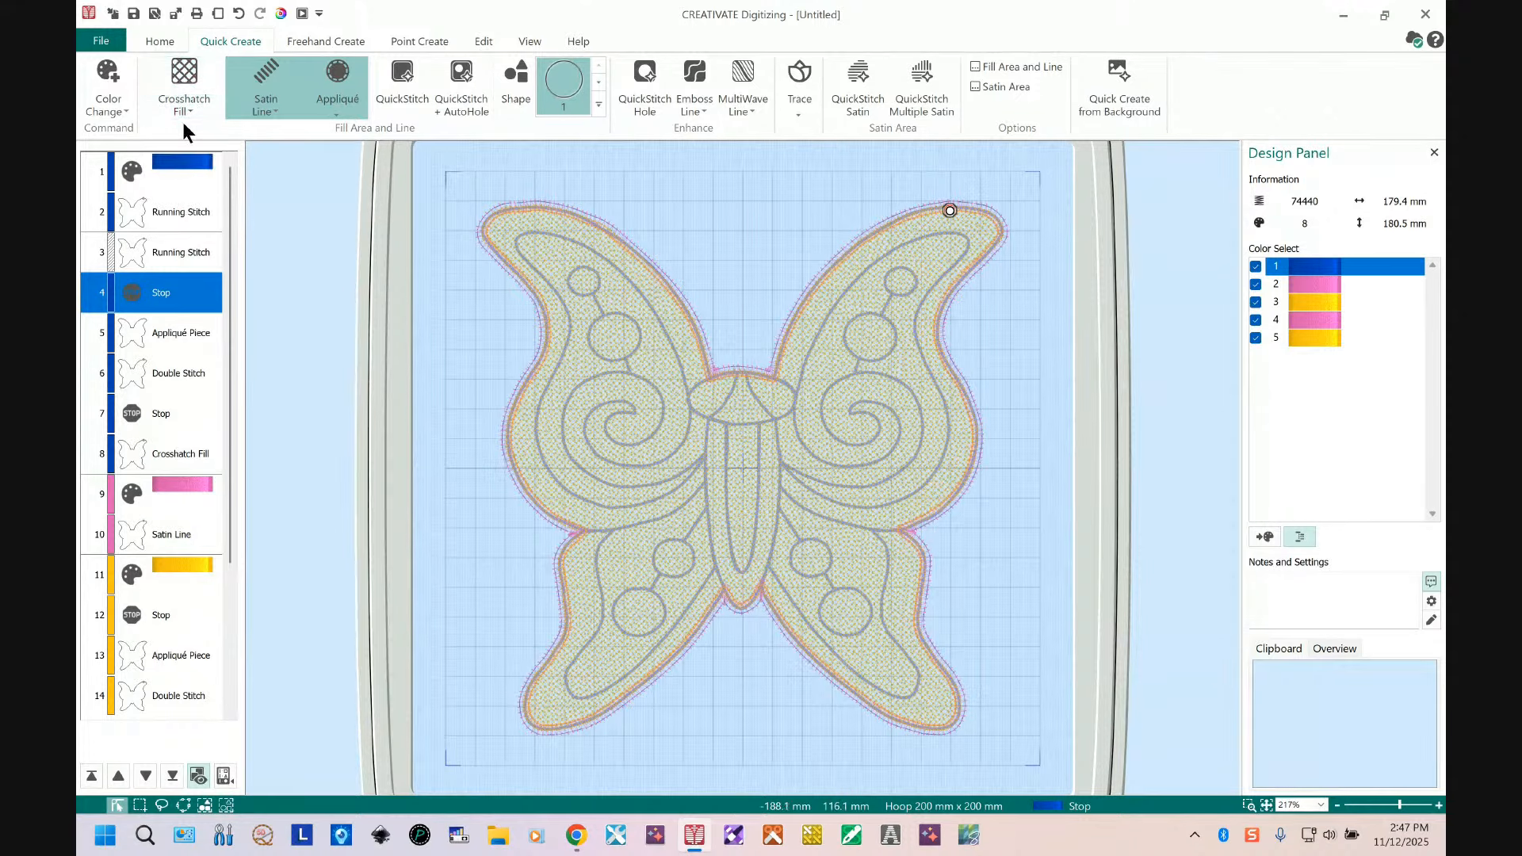
left_click(276, 108)
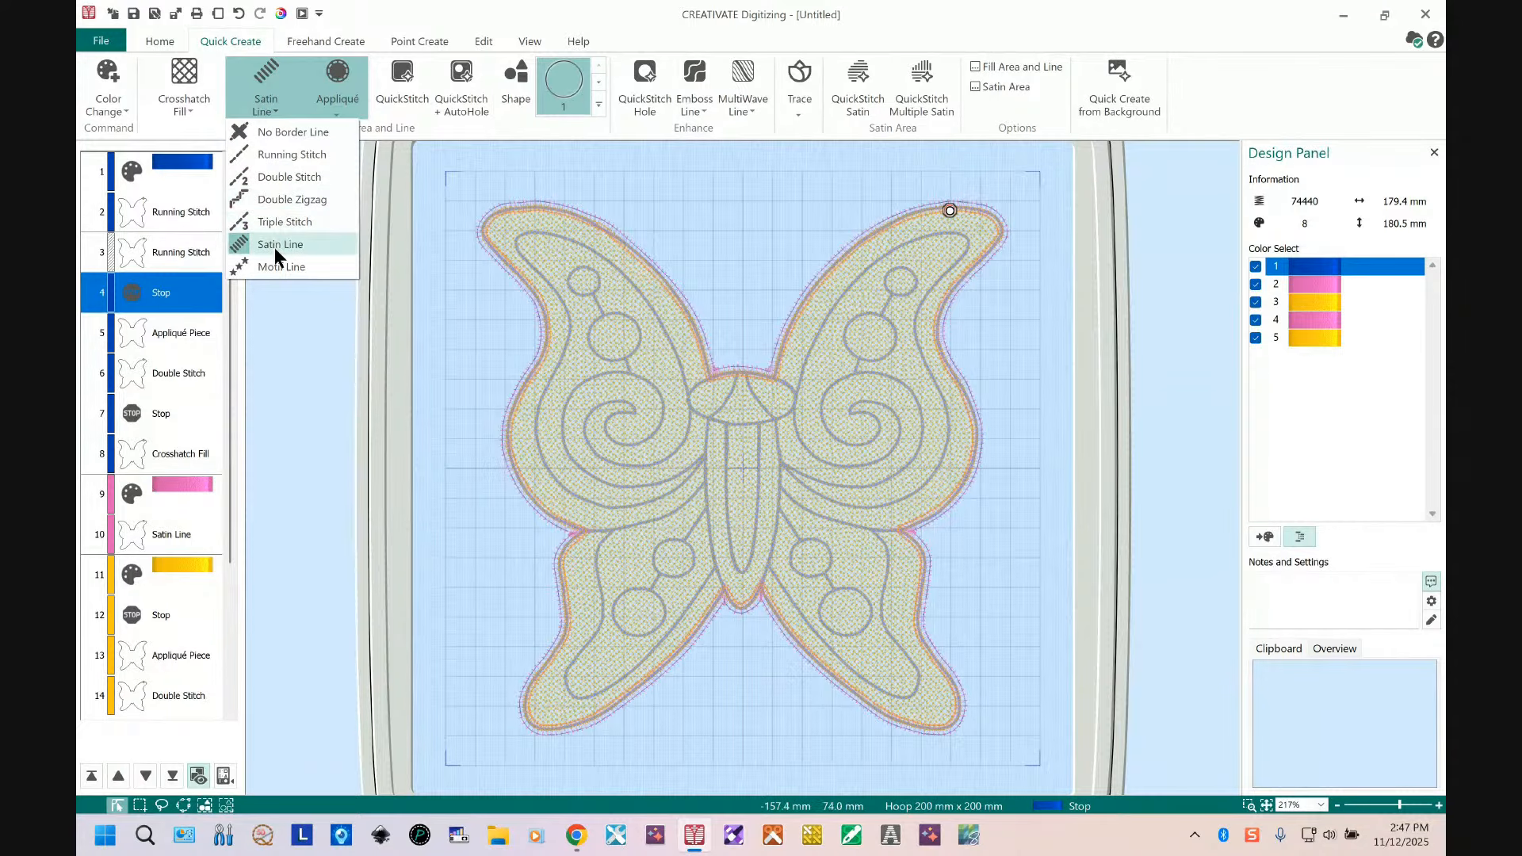
left_click(279, 154)
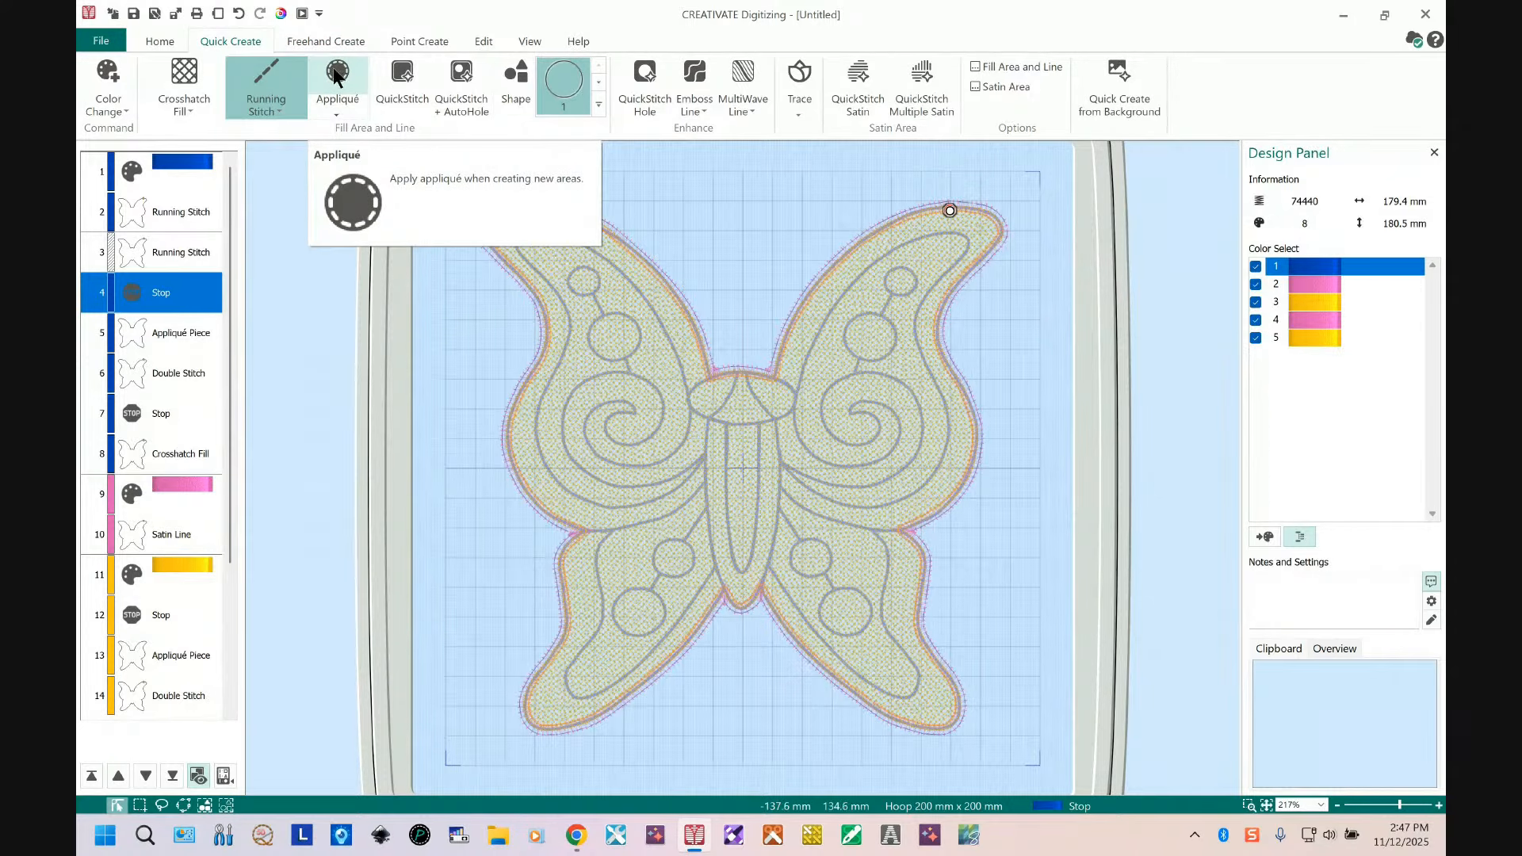
left_click(1011, 68)
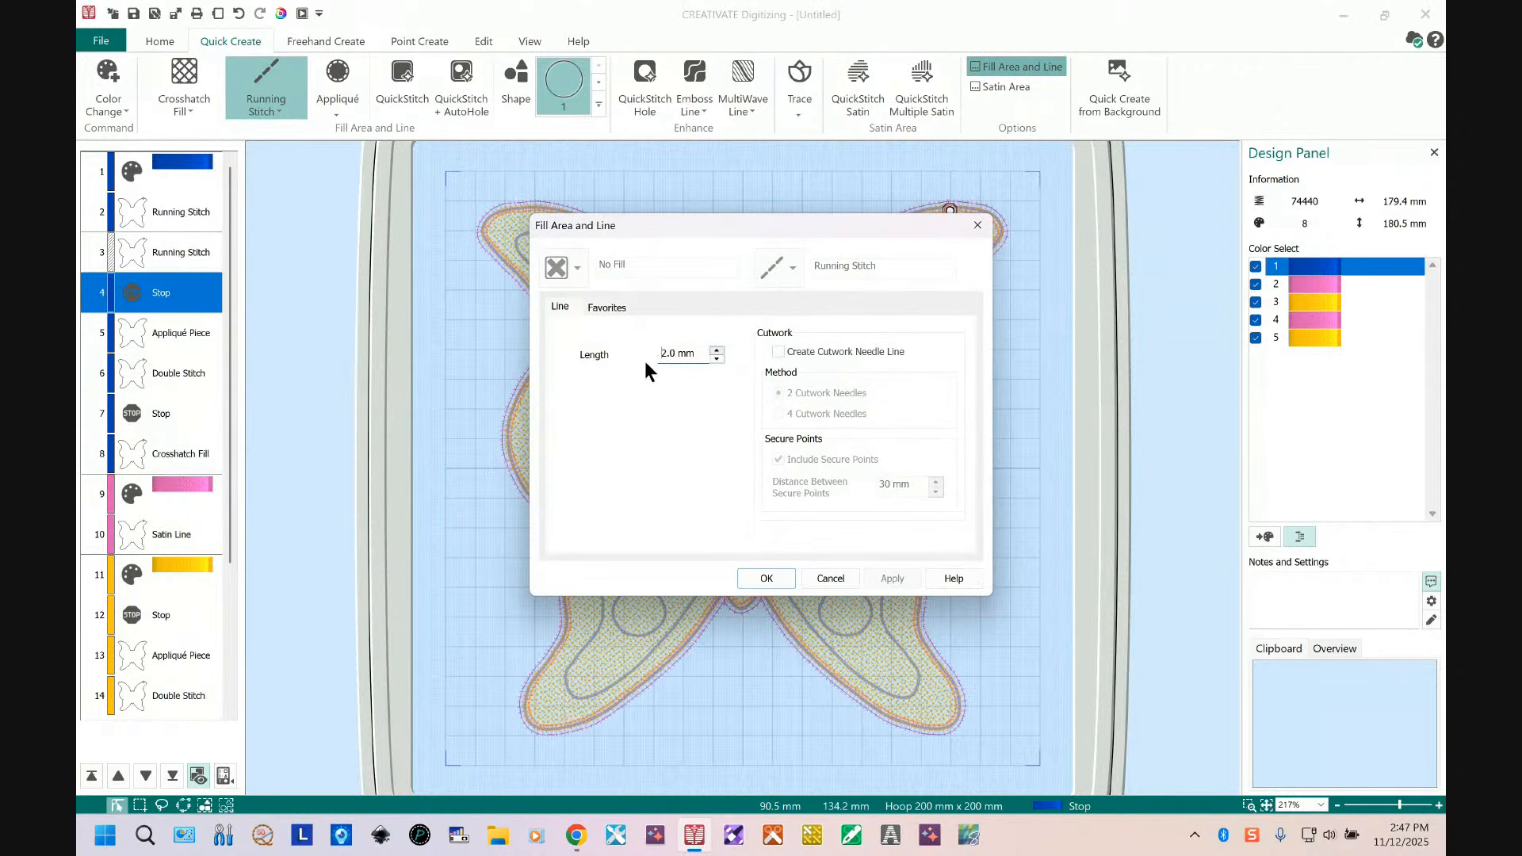
left_click(664, 354)
type("1")
double_click(695, 361)
left_click(768, 578)
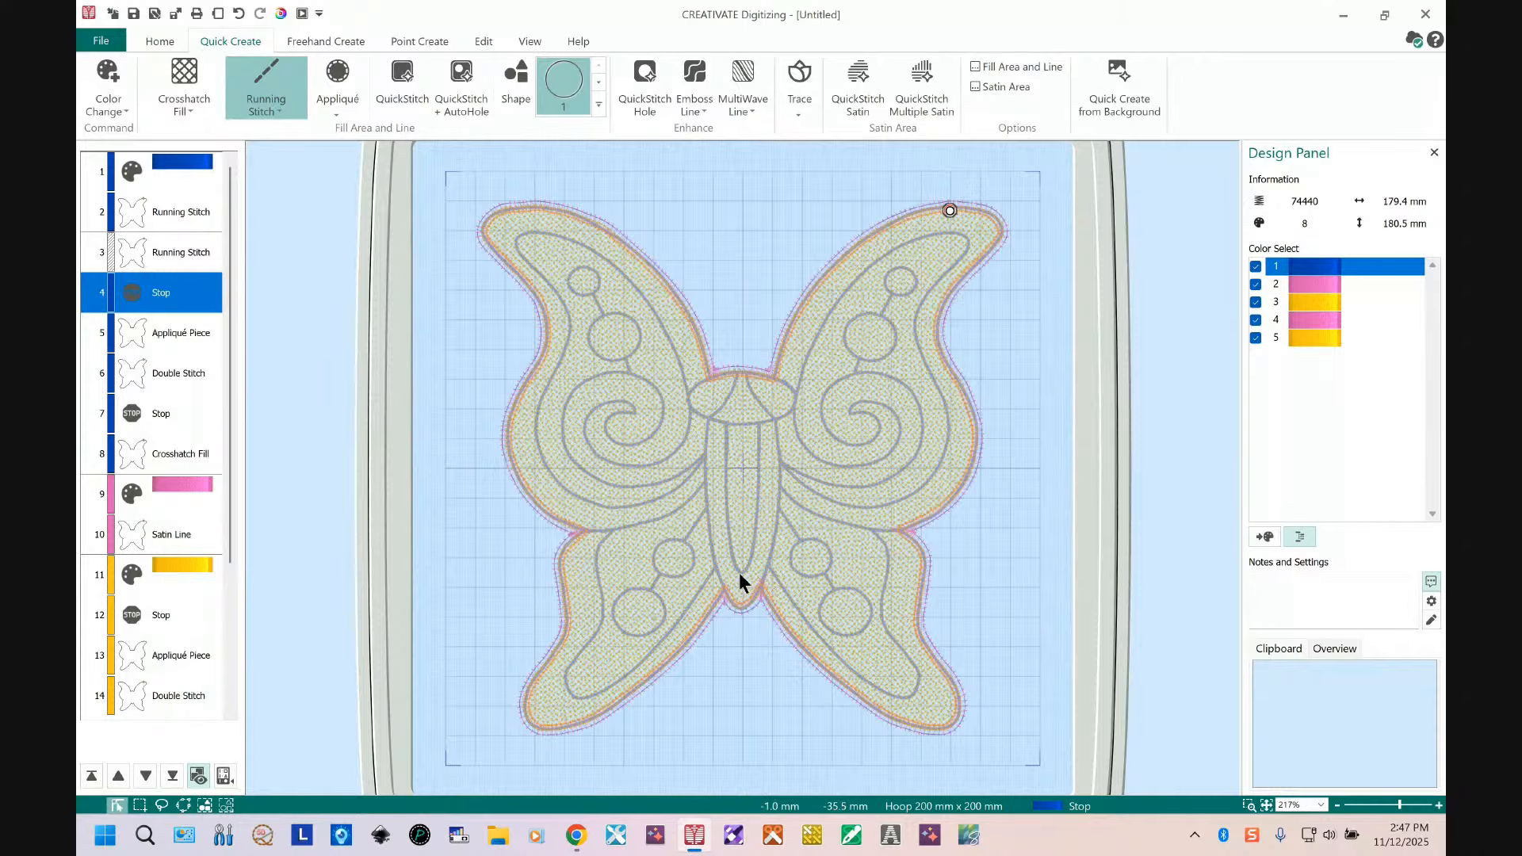
Step: Create a square shape and enlarge it to about 194 mm so it surrounds the whole butterfly
left_click(598, 104)
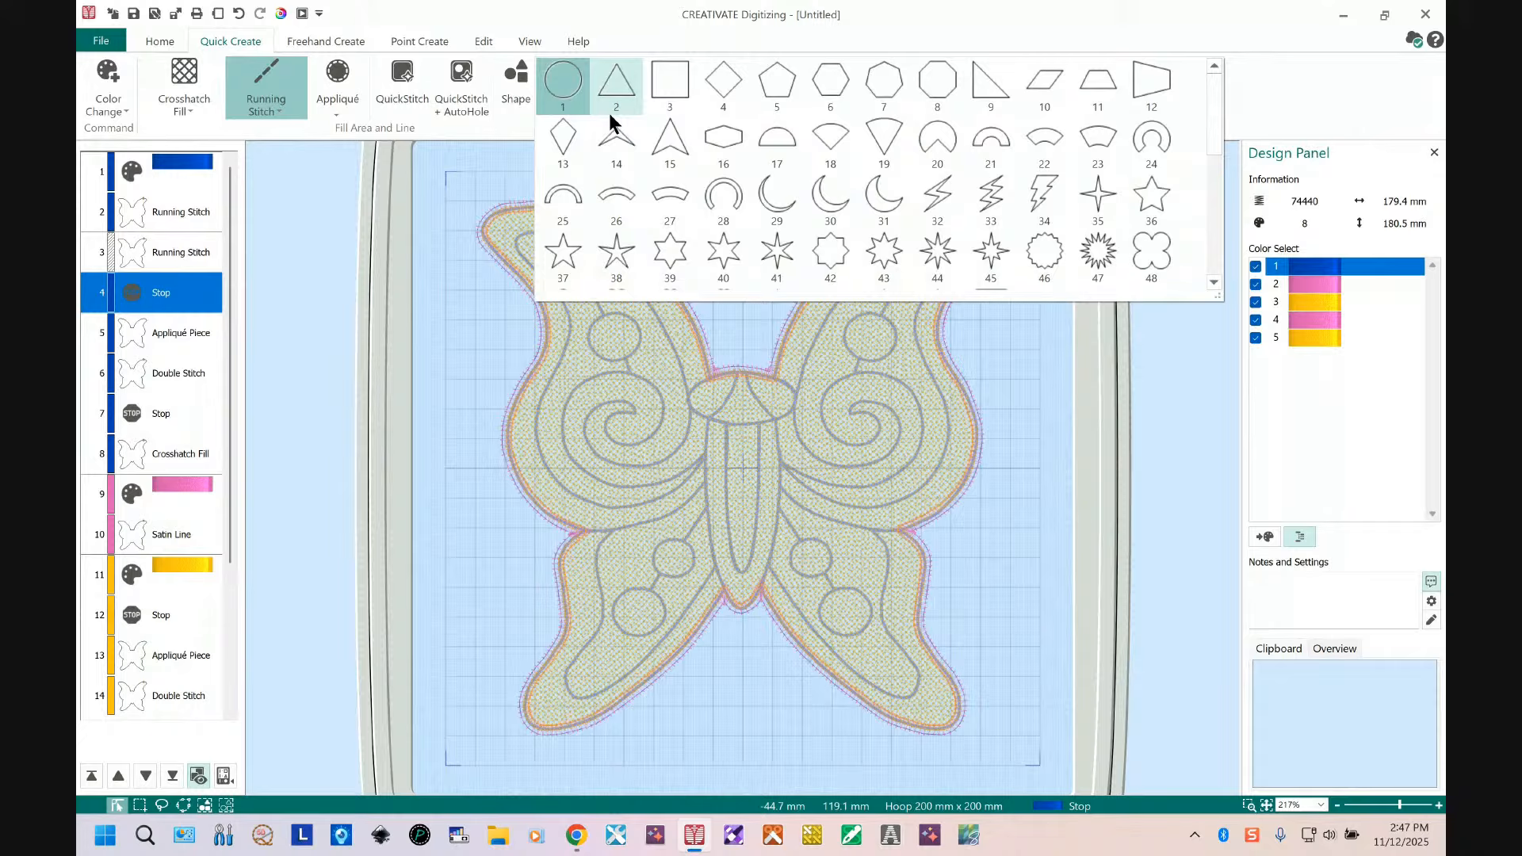
left_click(666, 87)
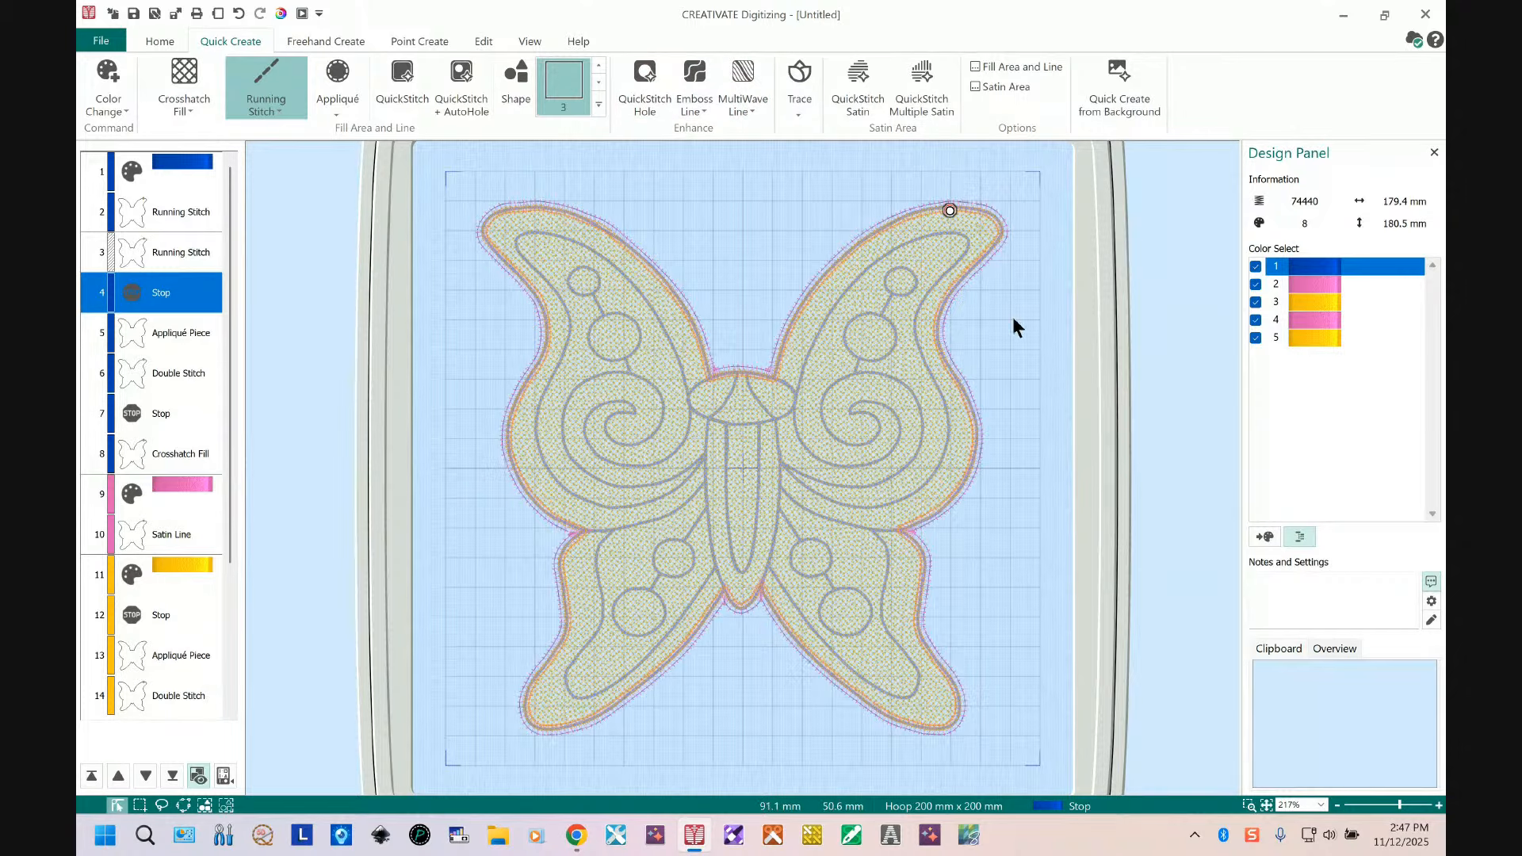
left_click(594, 104)
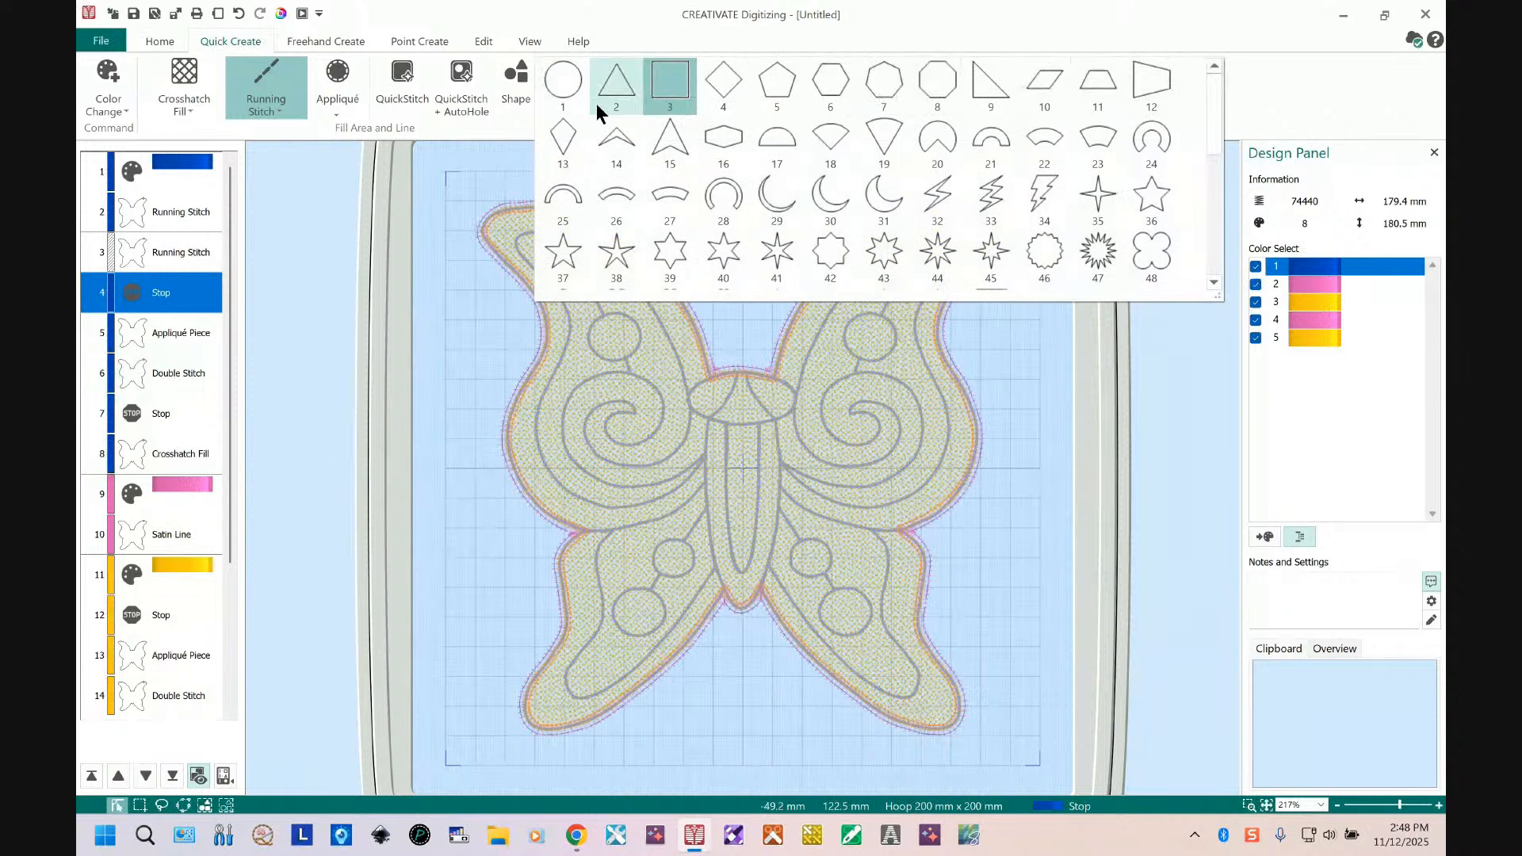
left_click(674, 80)
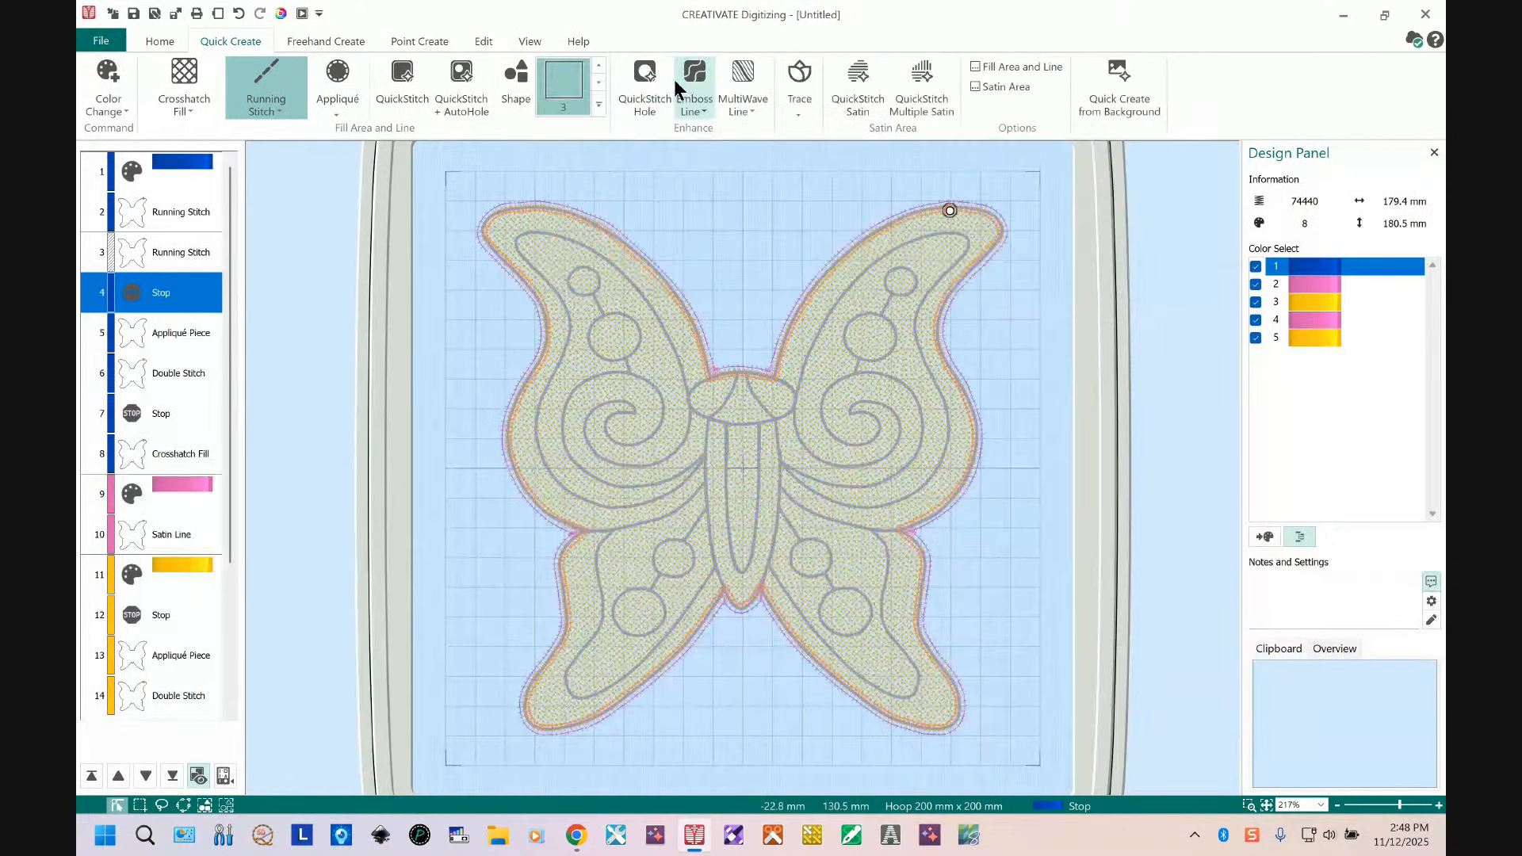
left_click(516, 75)
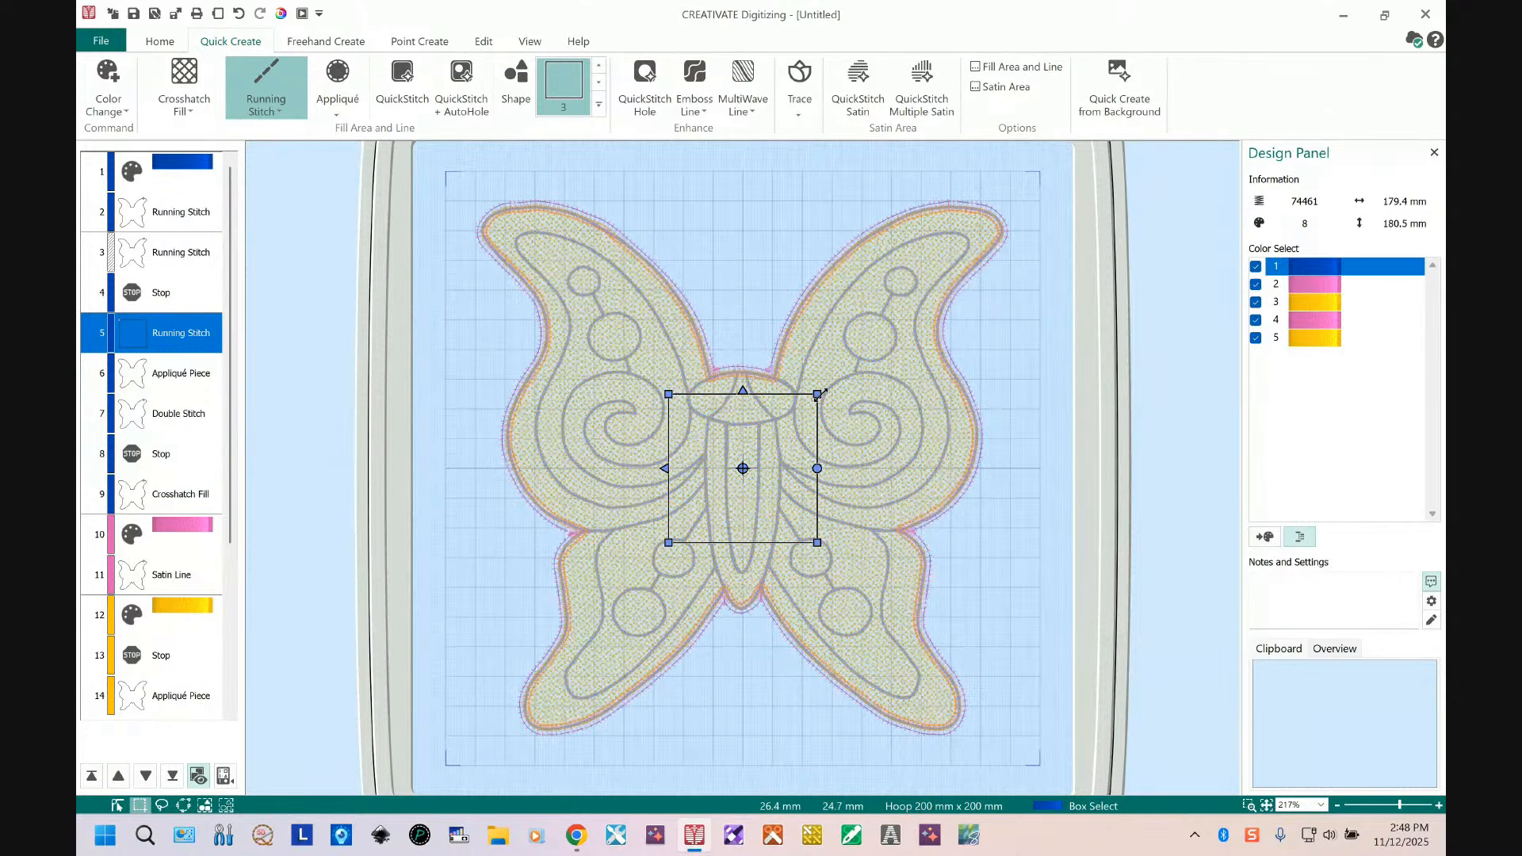
left_click_drag(816, 394, 1051, 203)
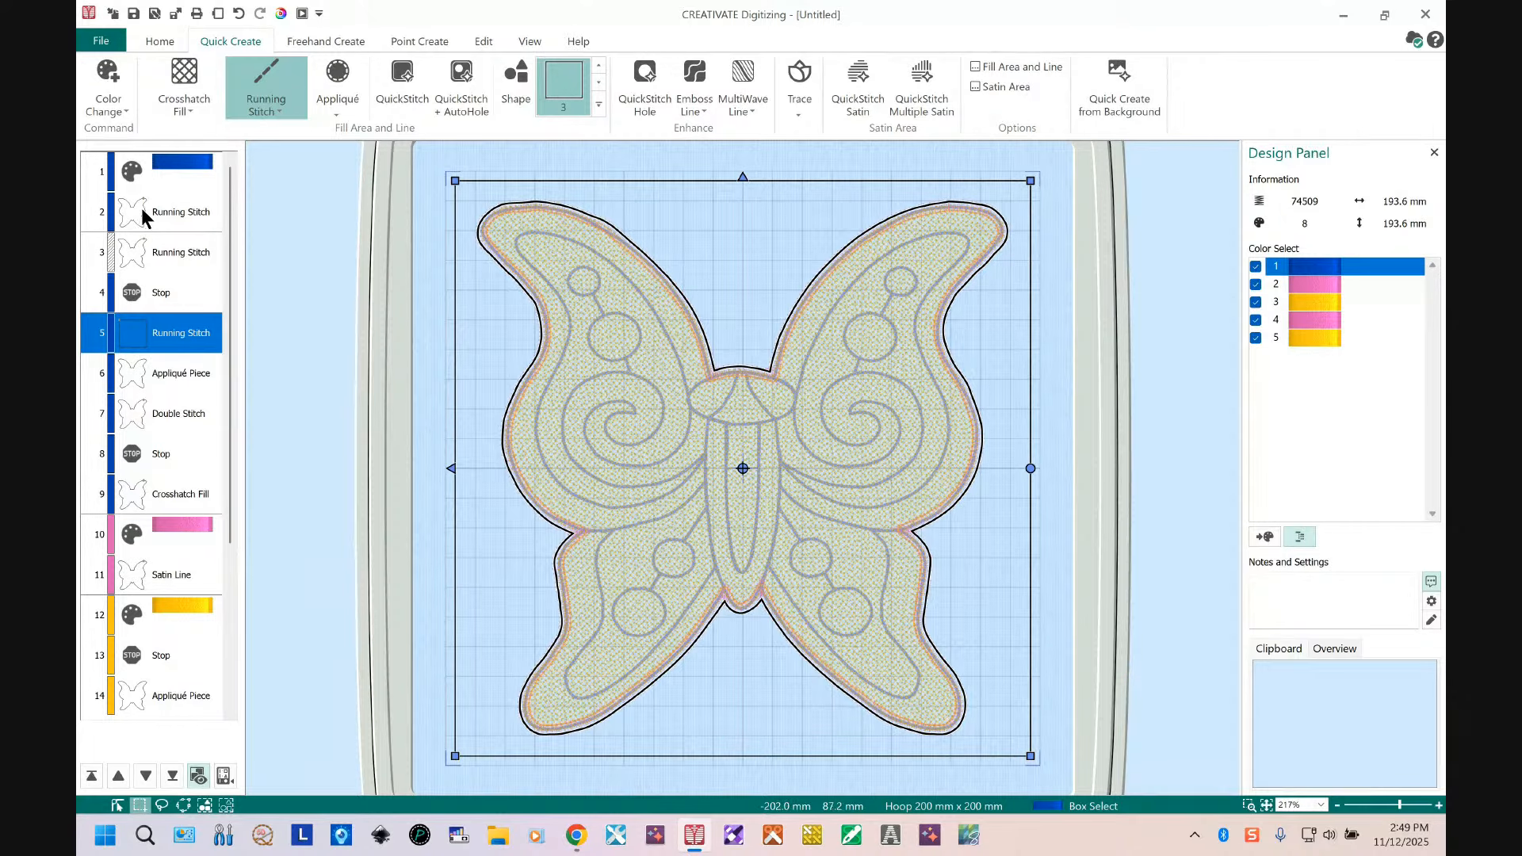
Step: Copy the first running stitch placement line and paste it after the new square outline
left_click(141, 208)
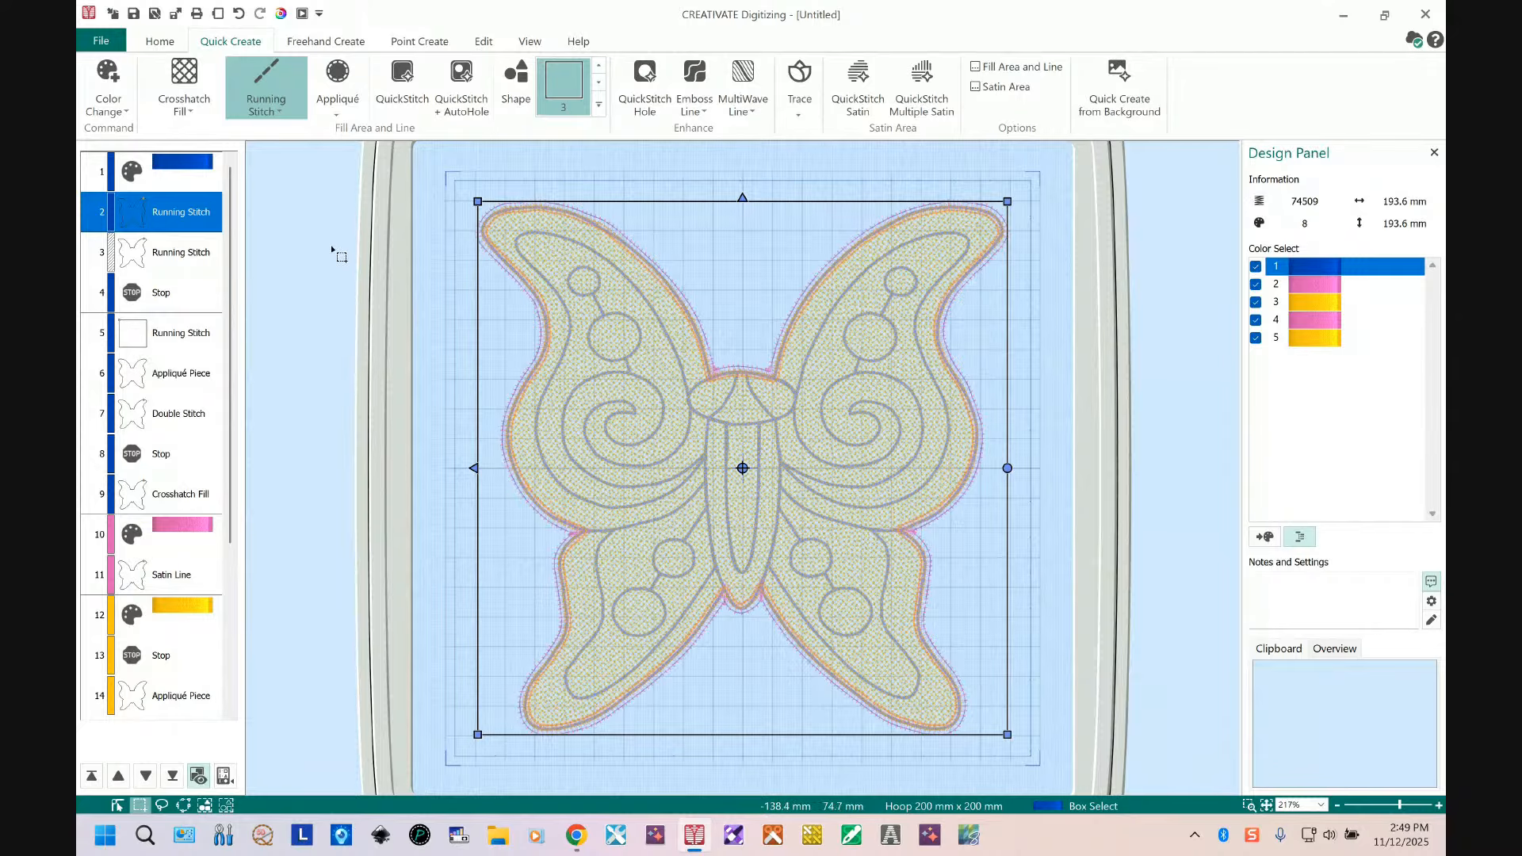
left_click(165, 207)
right_click(163, 207)
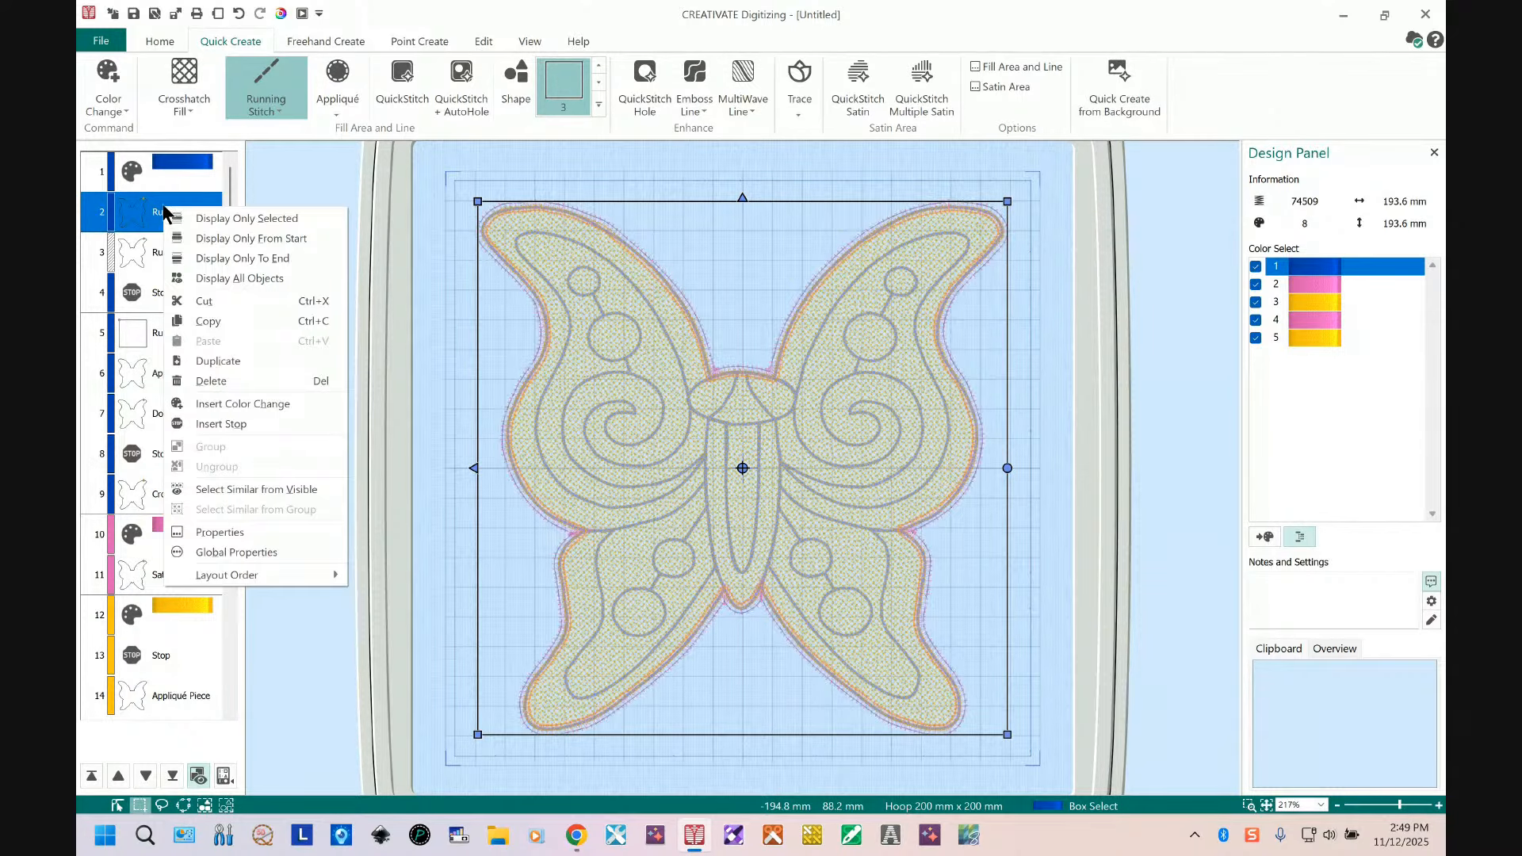
left_click(240, 321)
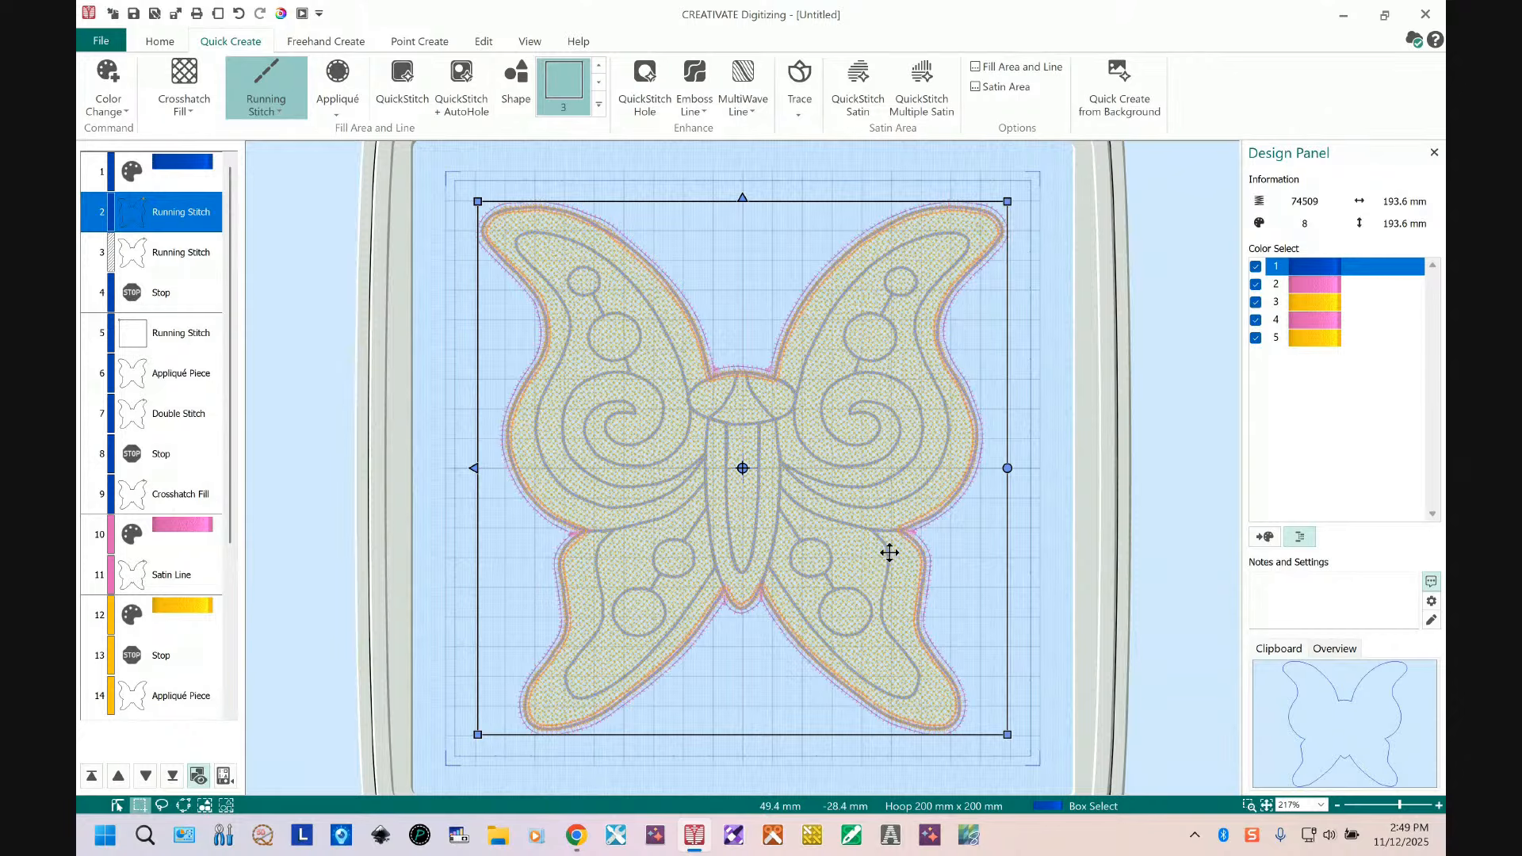
left_click(132, 333)
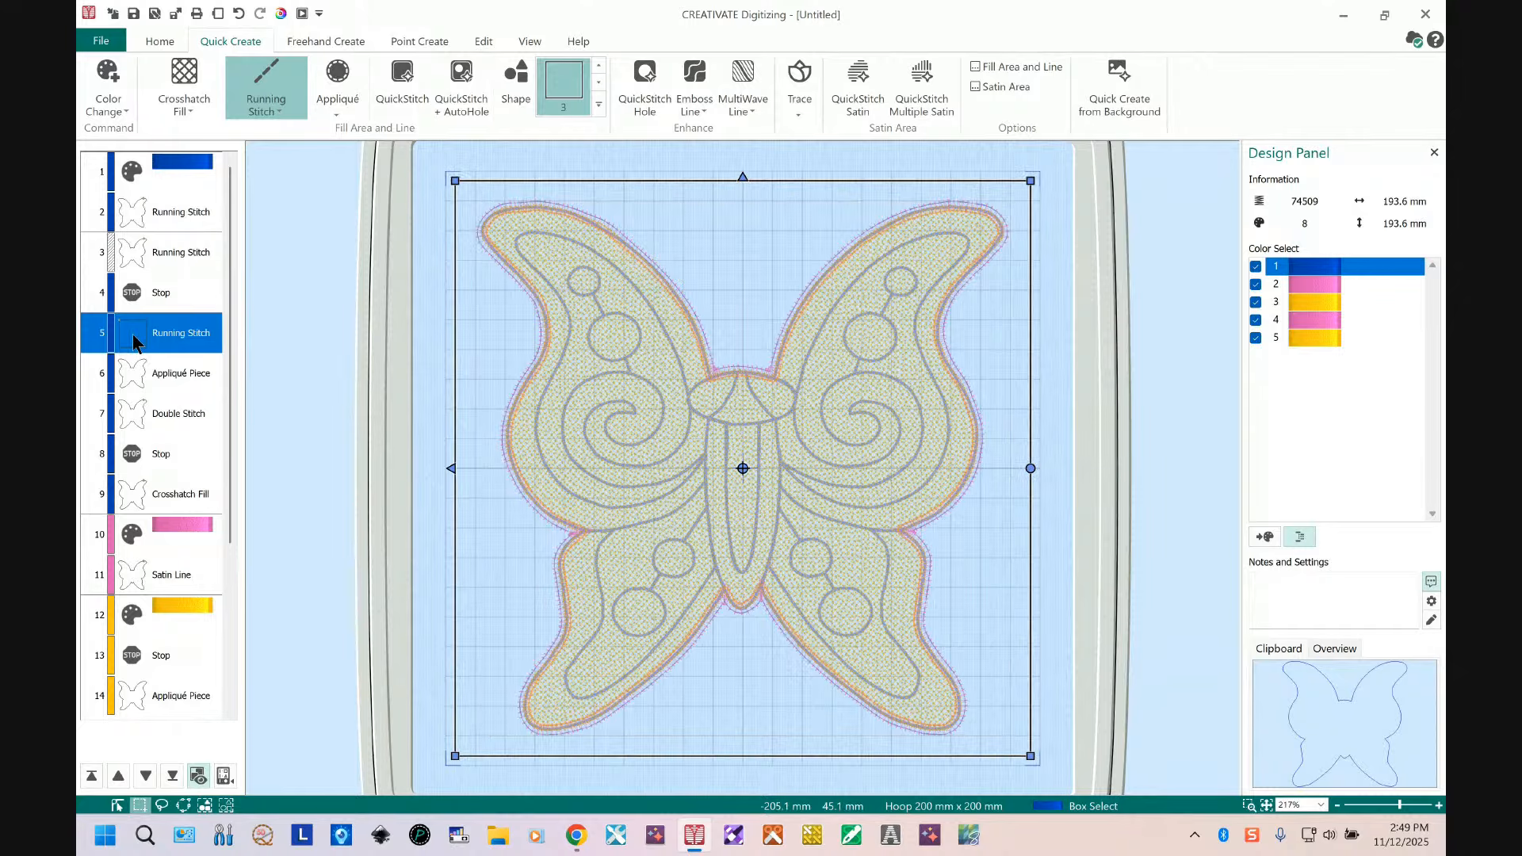
right_click(134, 341)
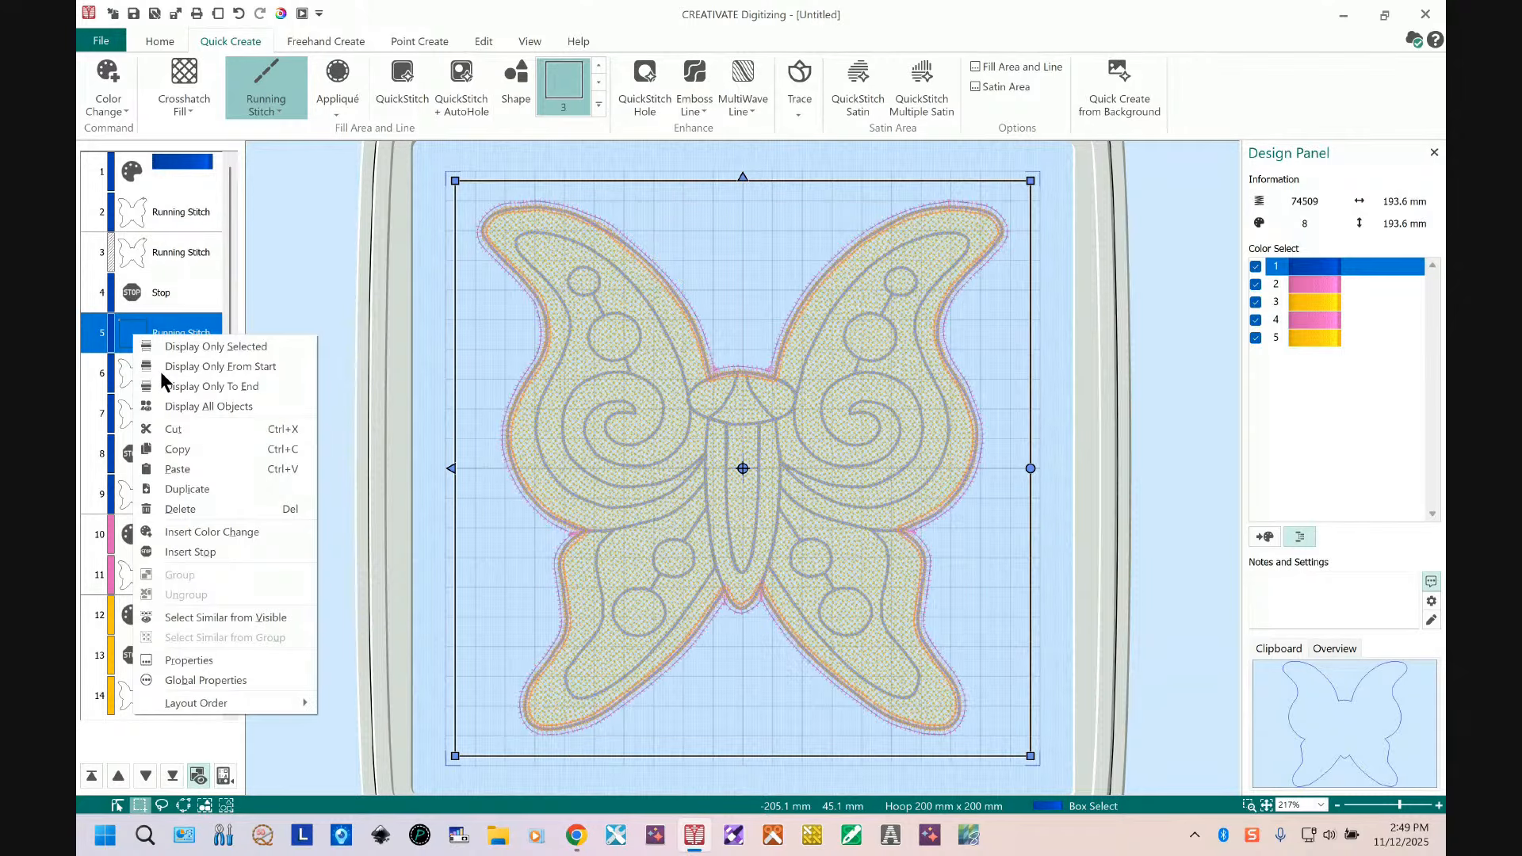
left_click(206, 468)
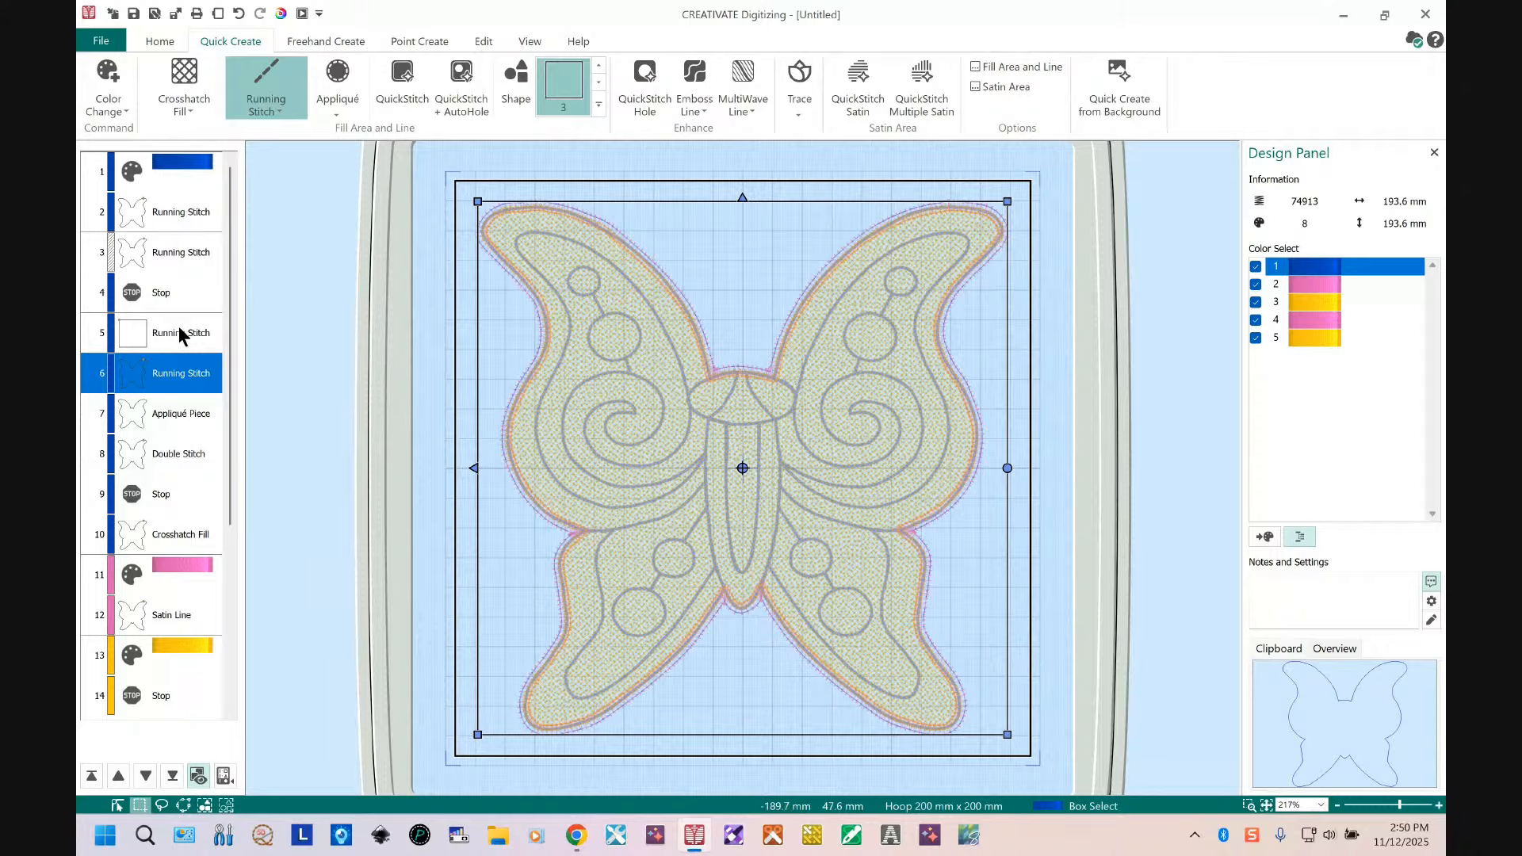
Step: Insert a 2619 Pro Brilliance blue color change and move it above the pasted running stitch
left_click(173, 364)
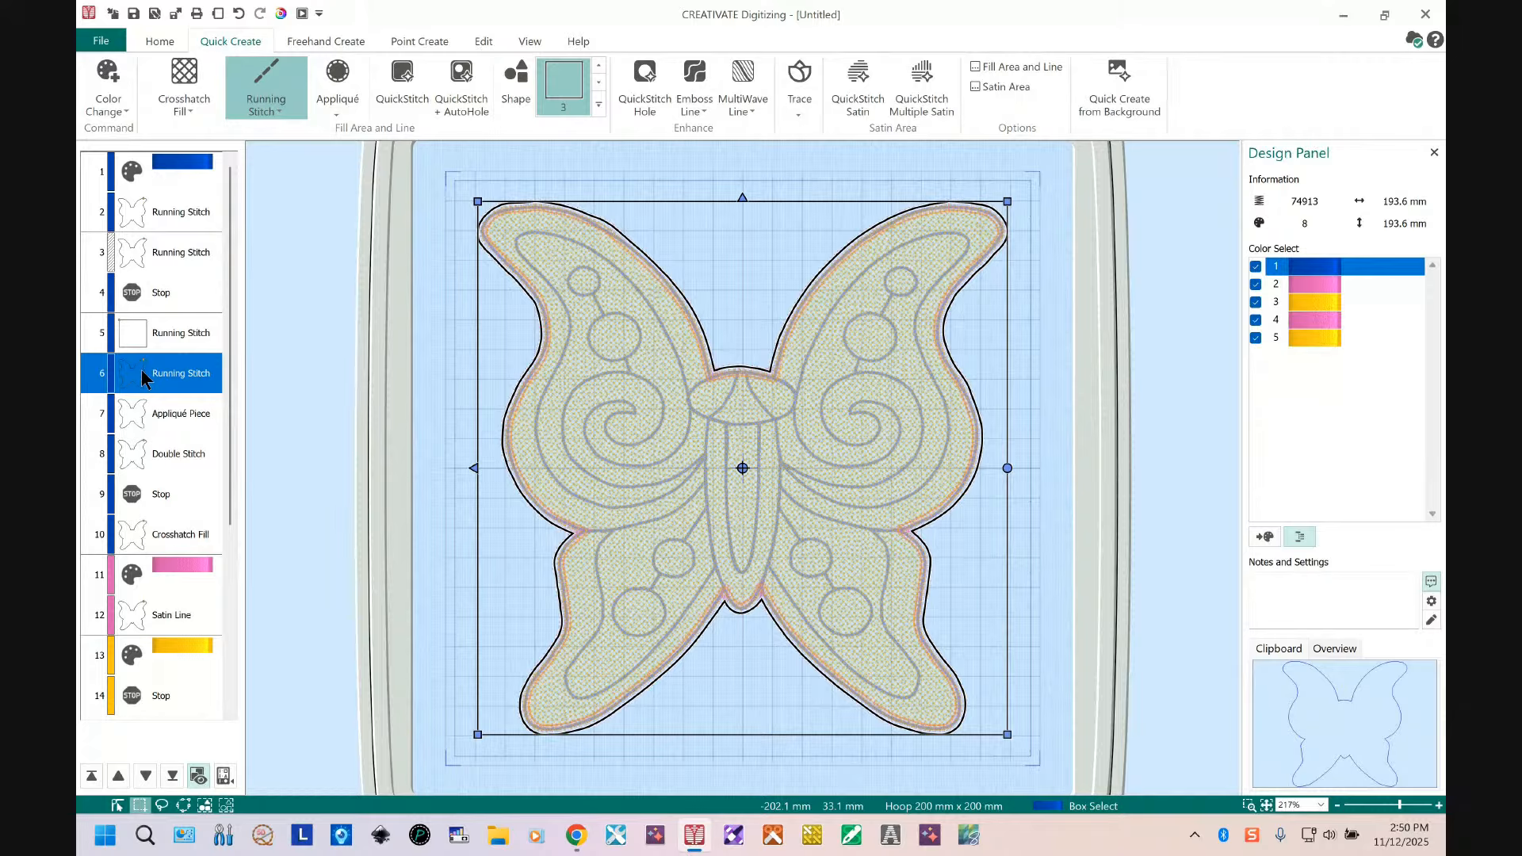
right_click(141, 369)
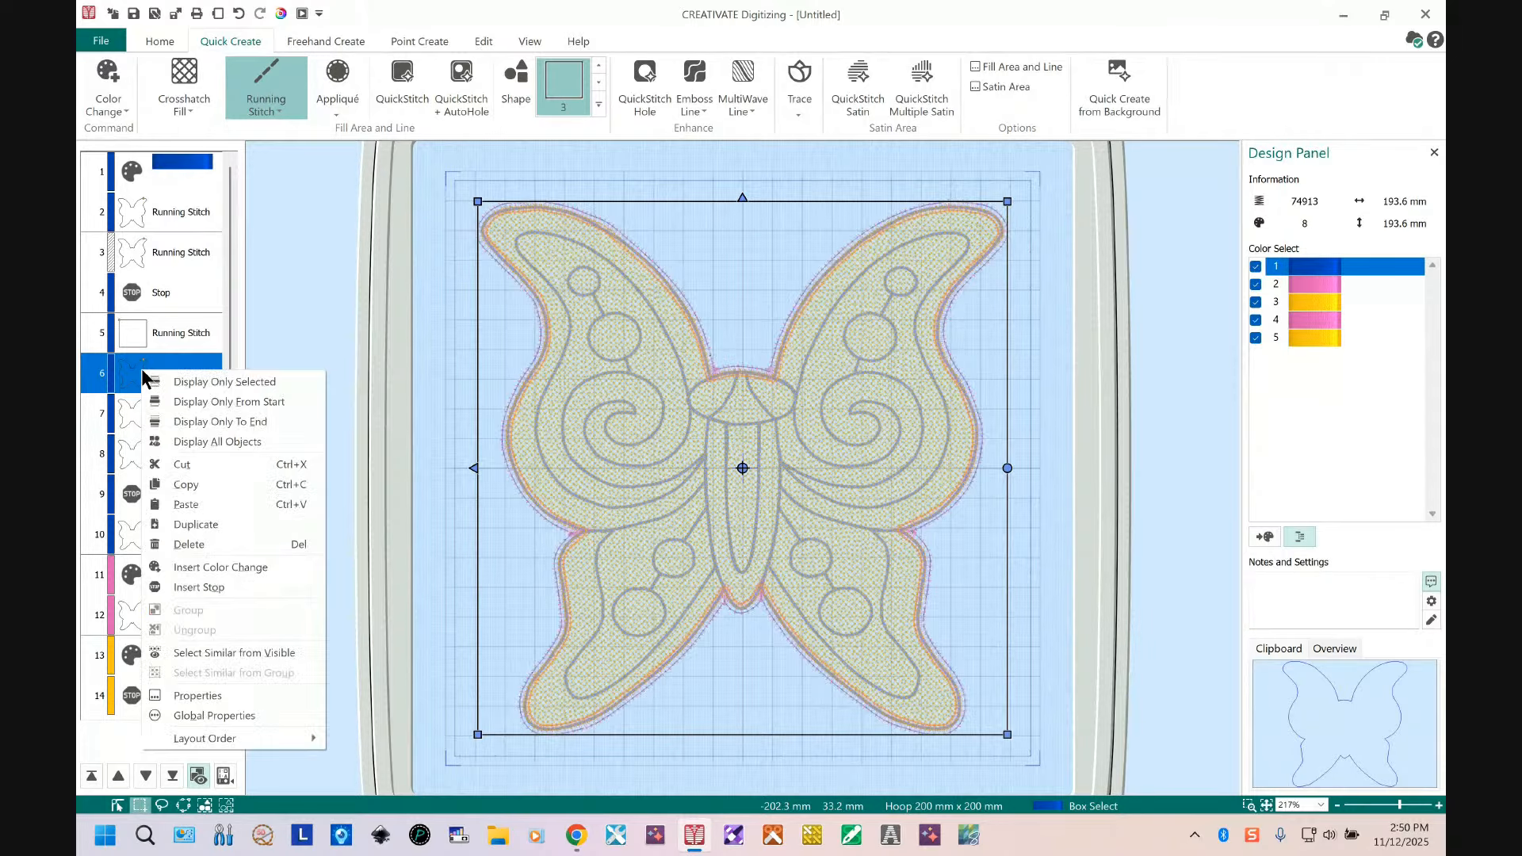
left_click(245, 567)
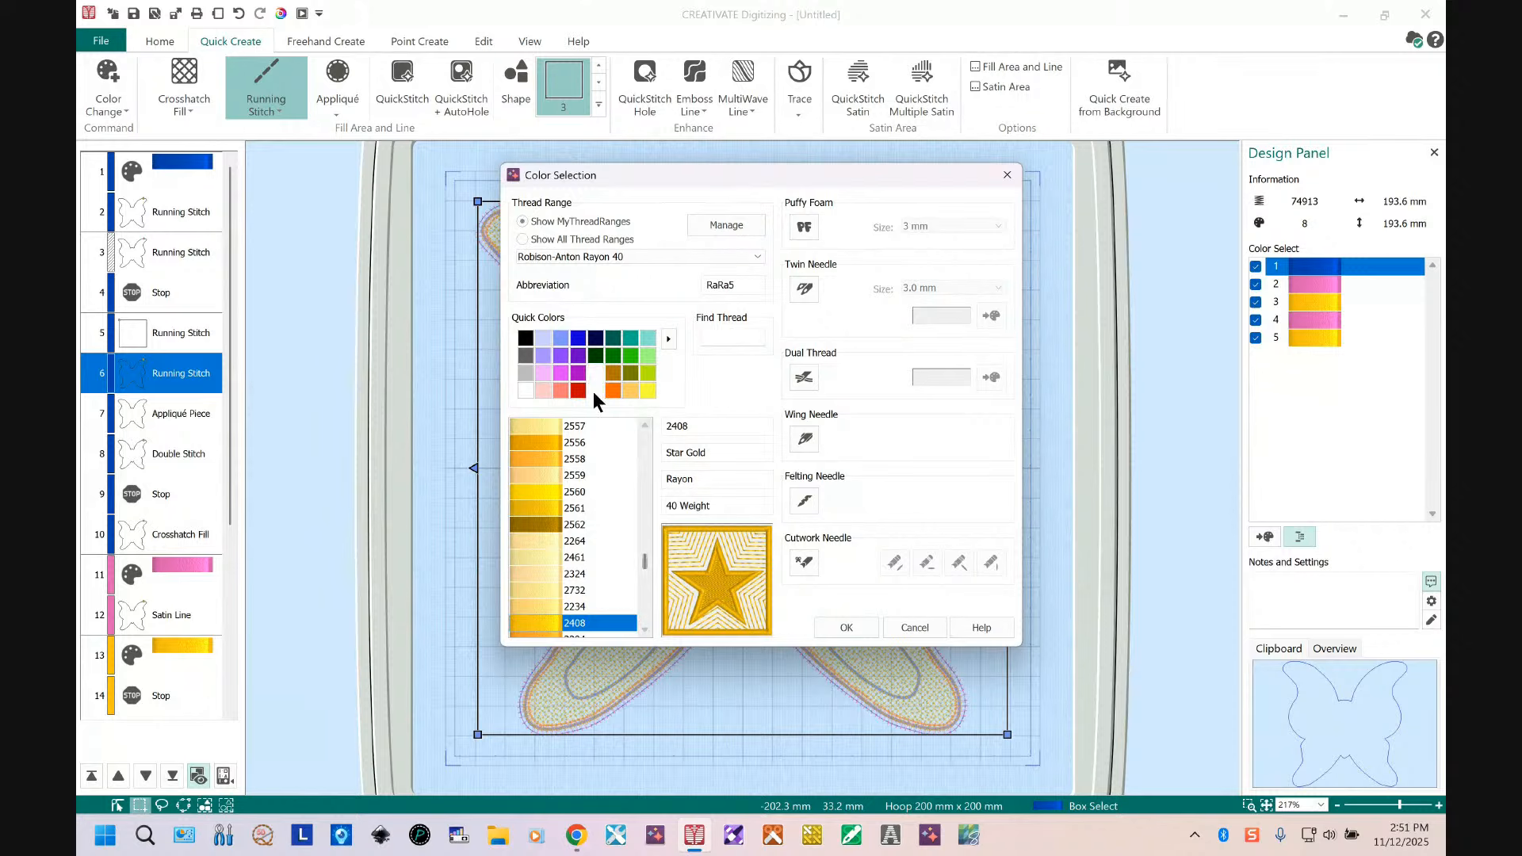
left_click(579, 341)
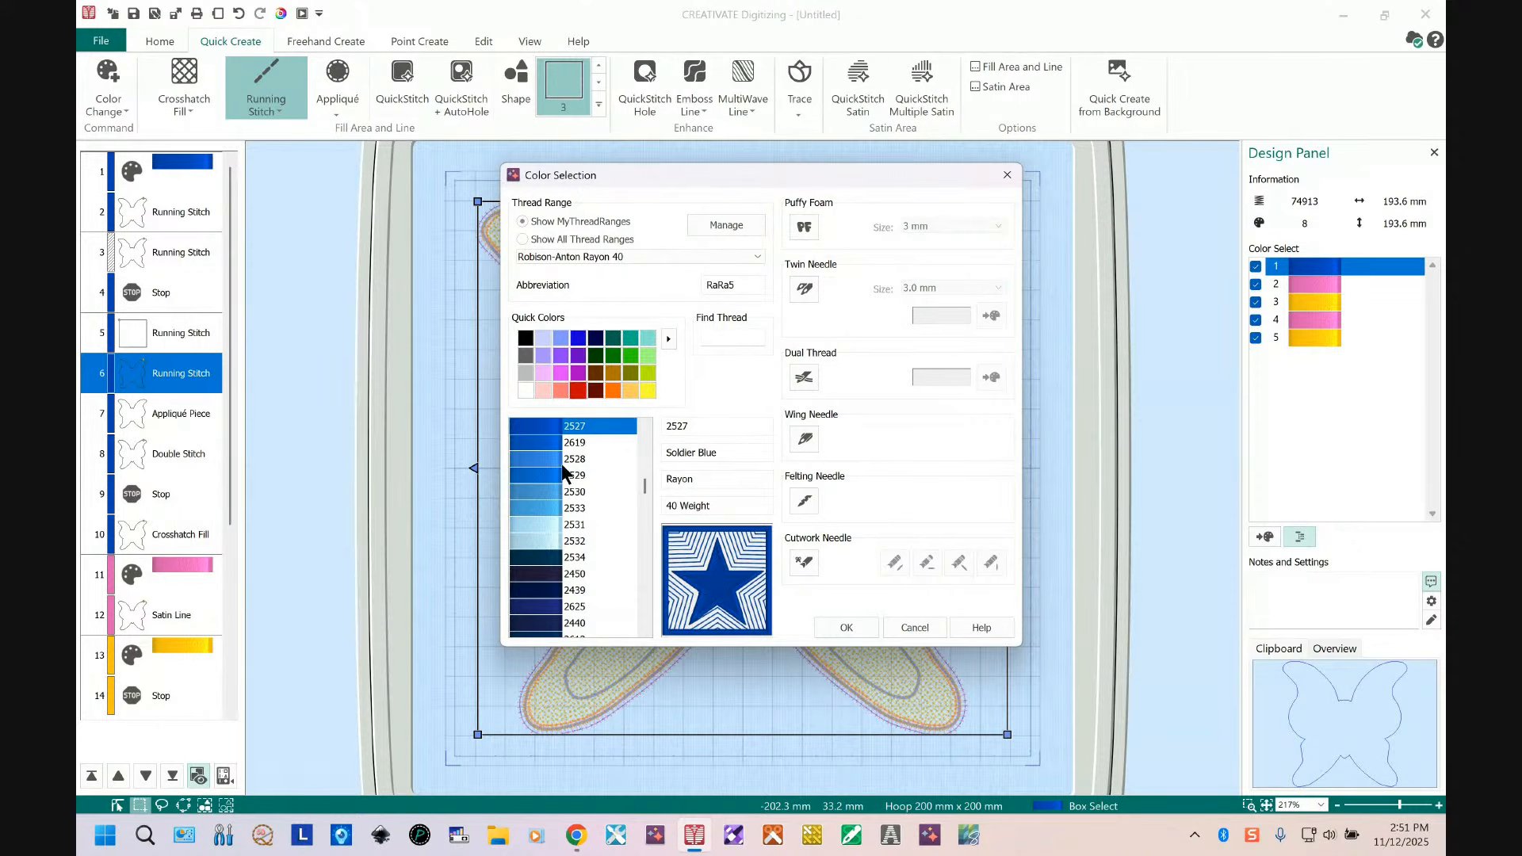
left_click(547, 444)
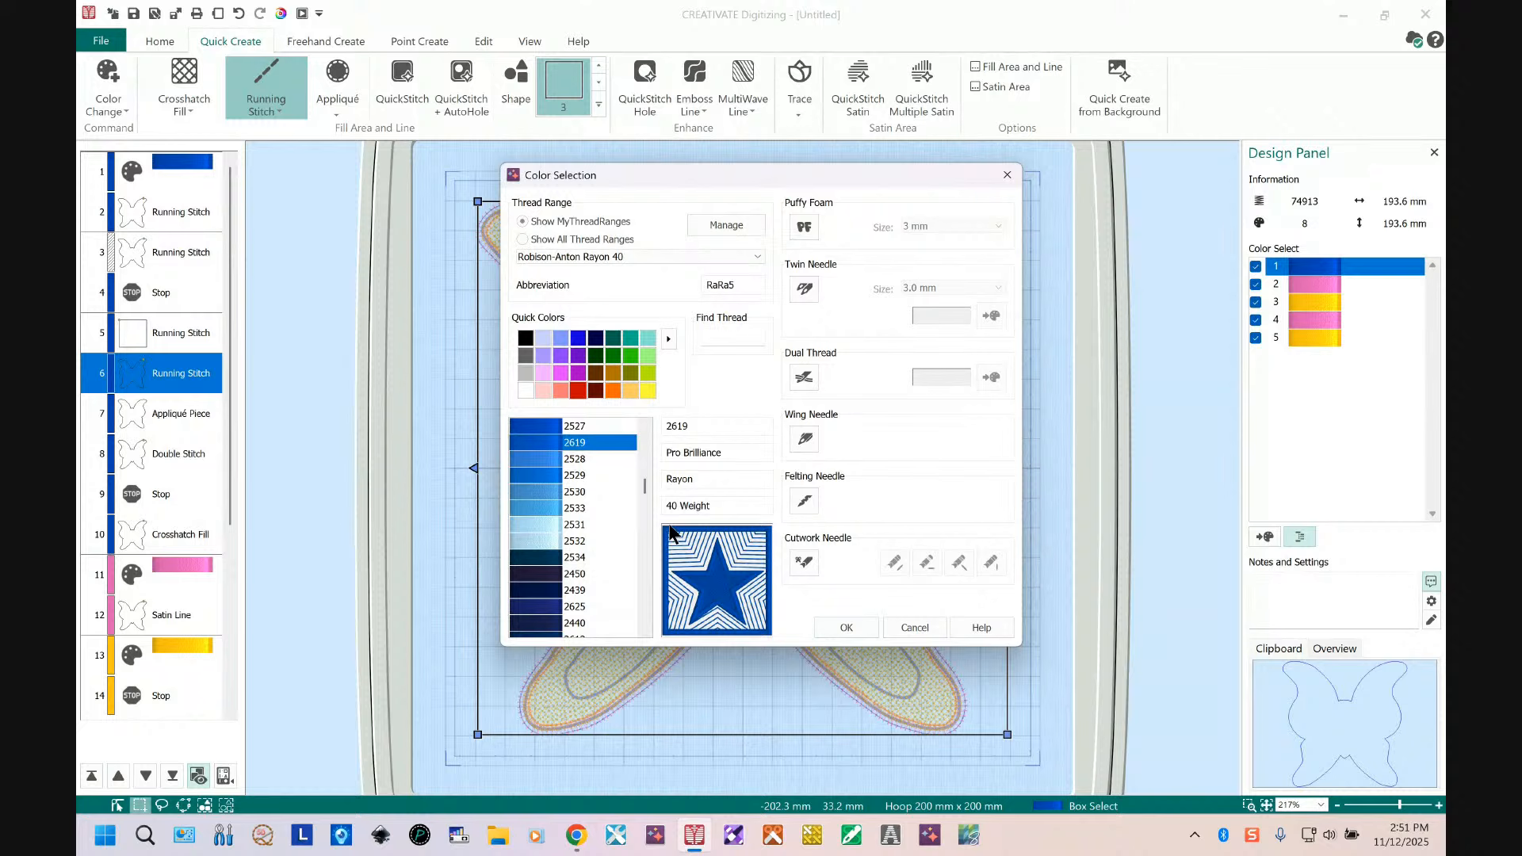
left_click(846, 627)
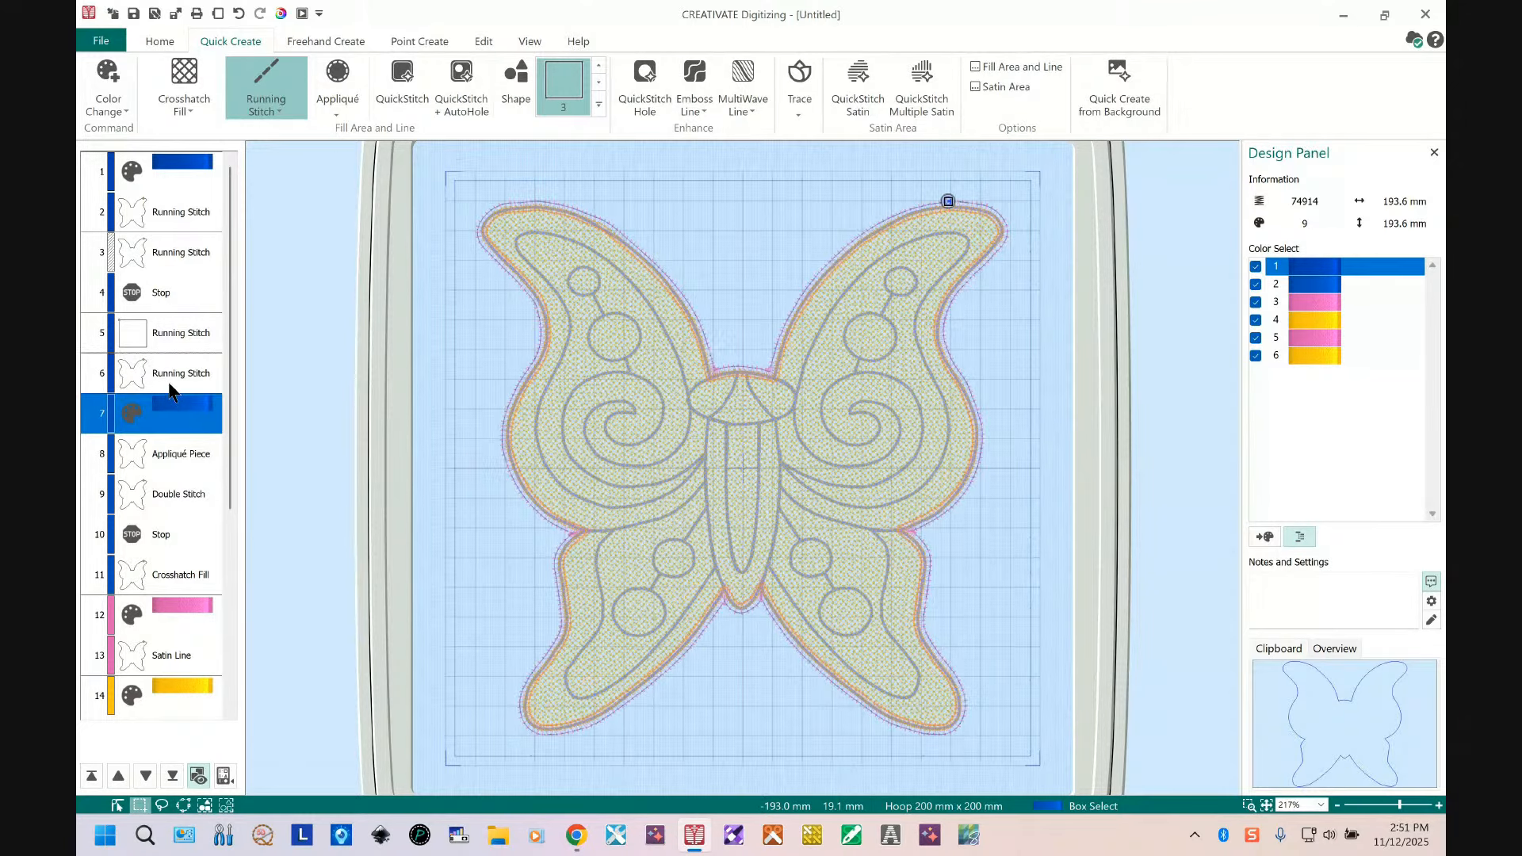
left_click_drag(169, 369, 167, 353)
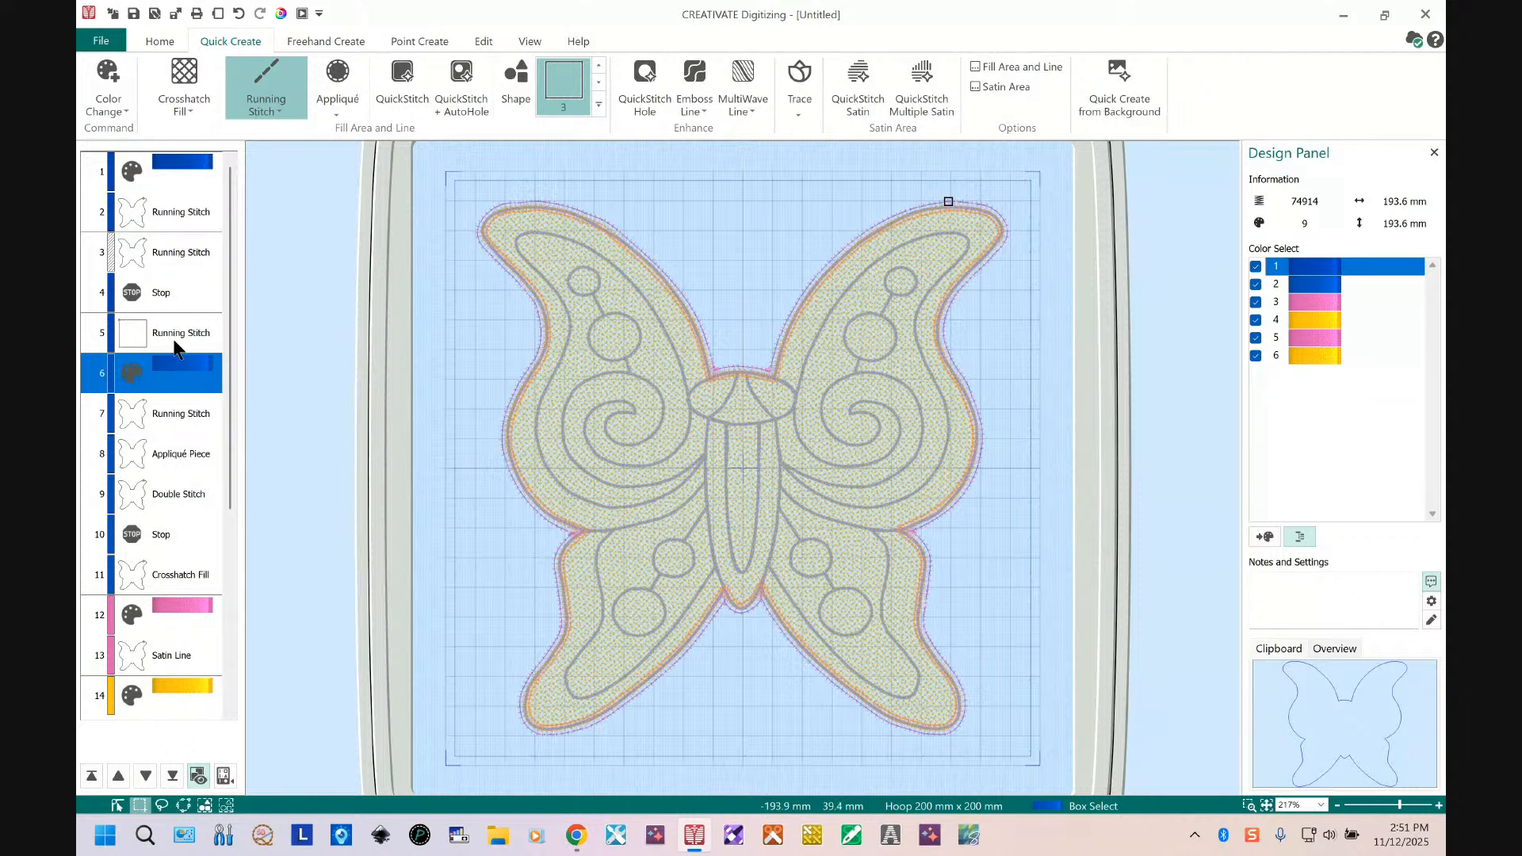
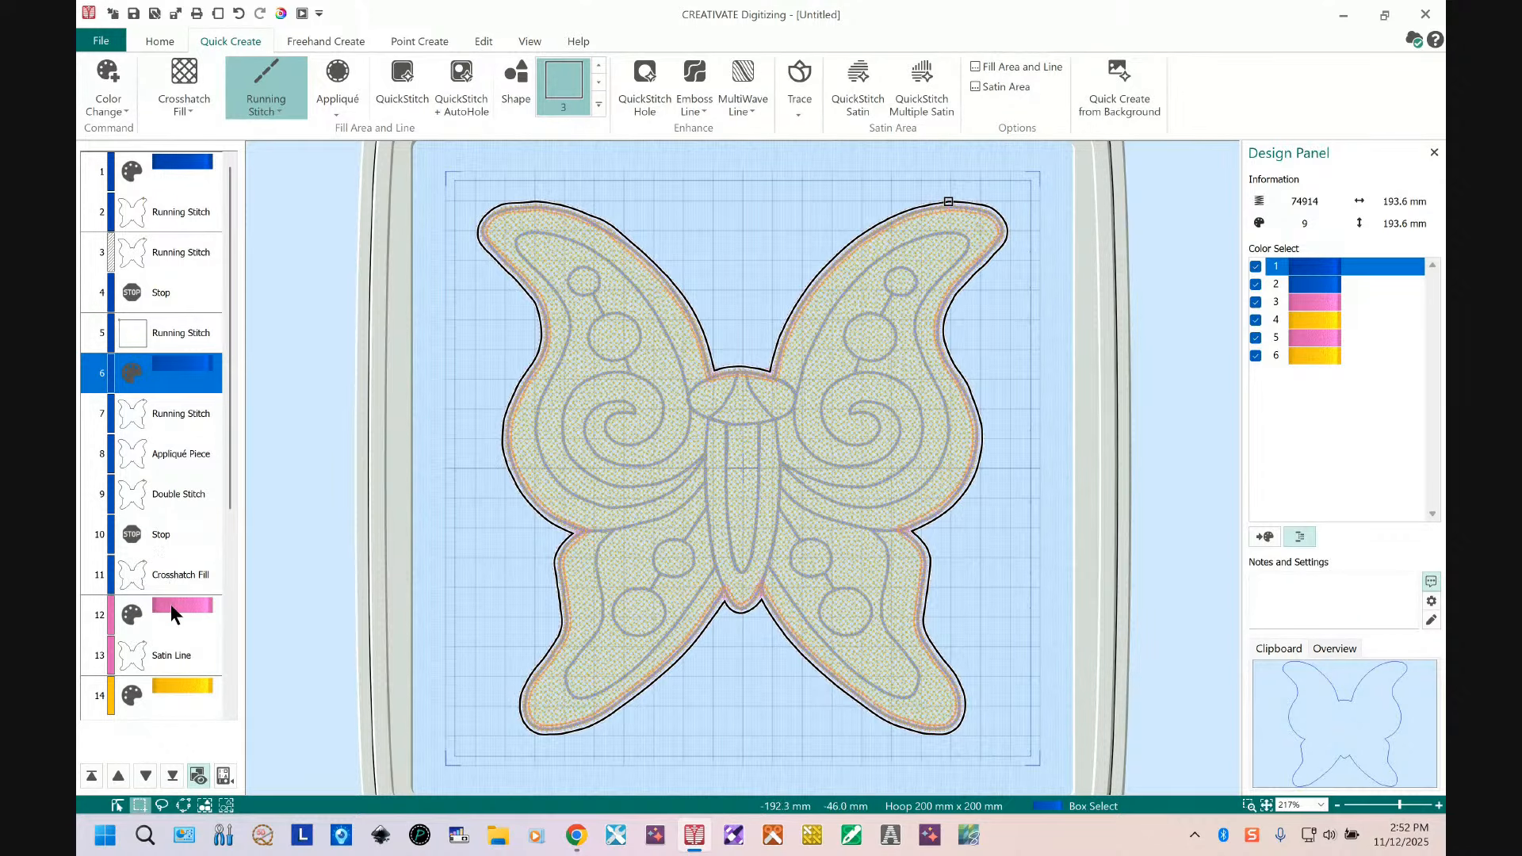
Step: Move the crosshatch fill up so it follows the second blue running stitch placement line
left_click(157, 581)
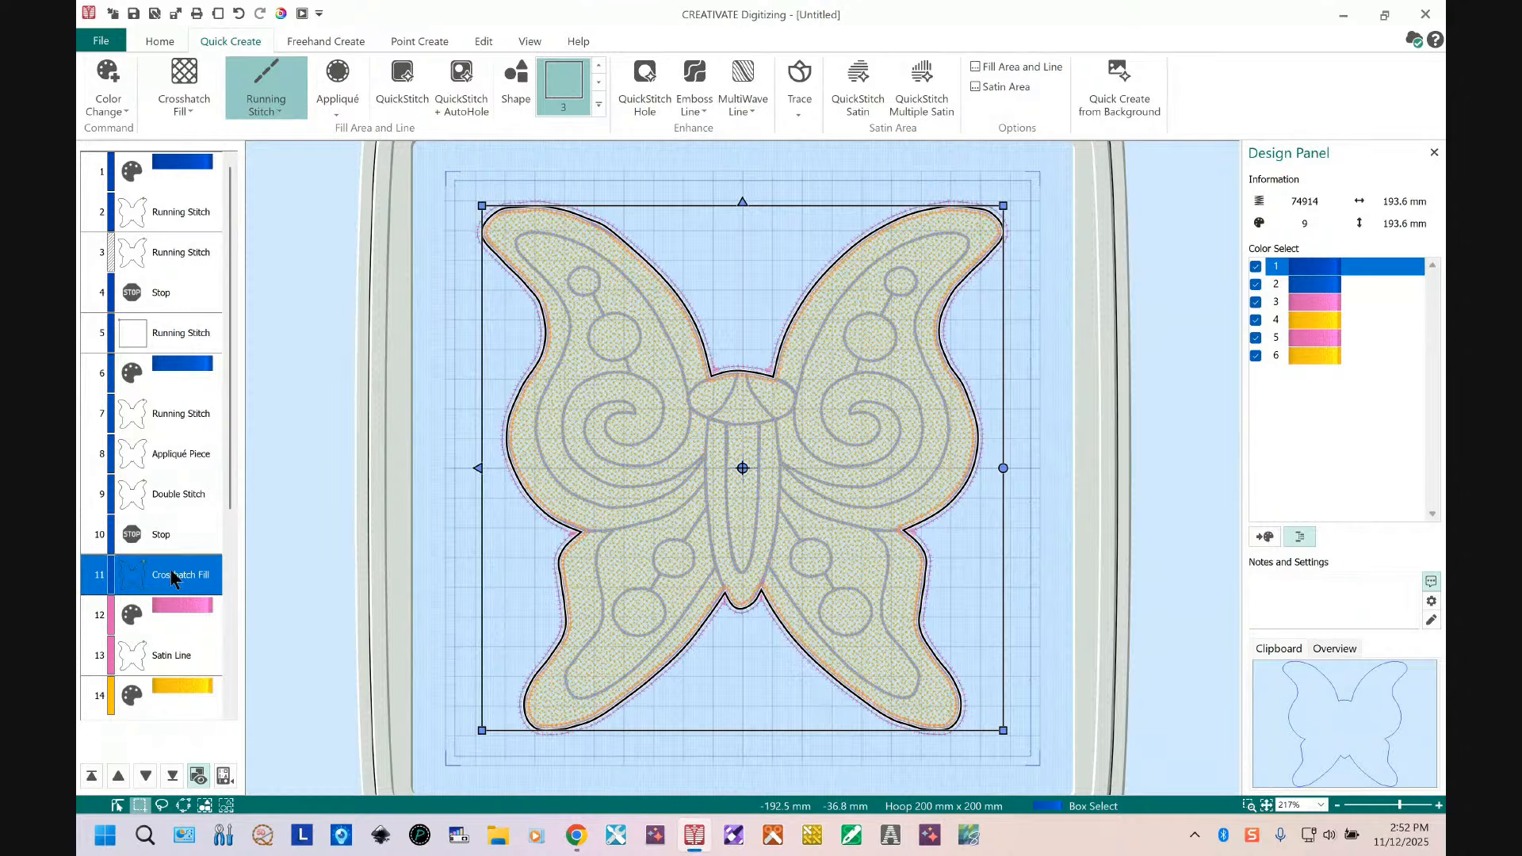
left_click_drag(169, 476, 173, 450)
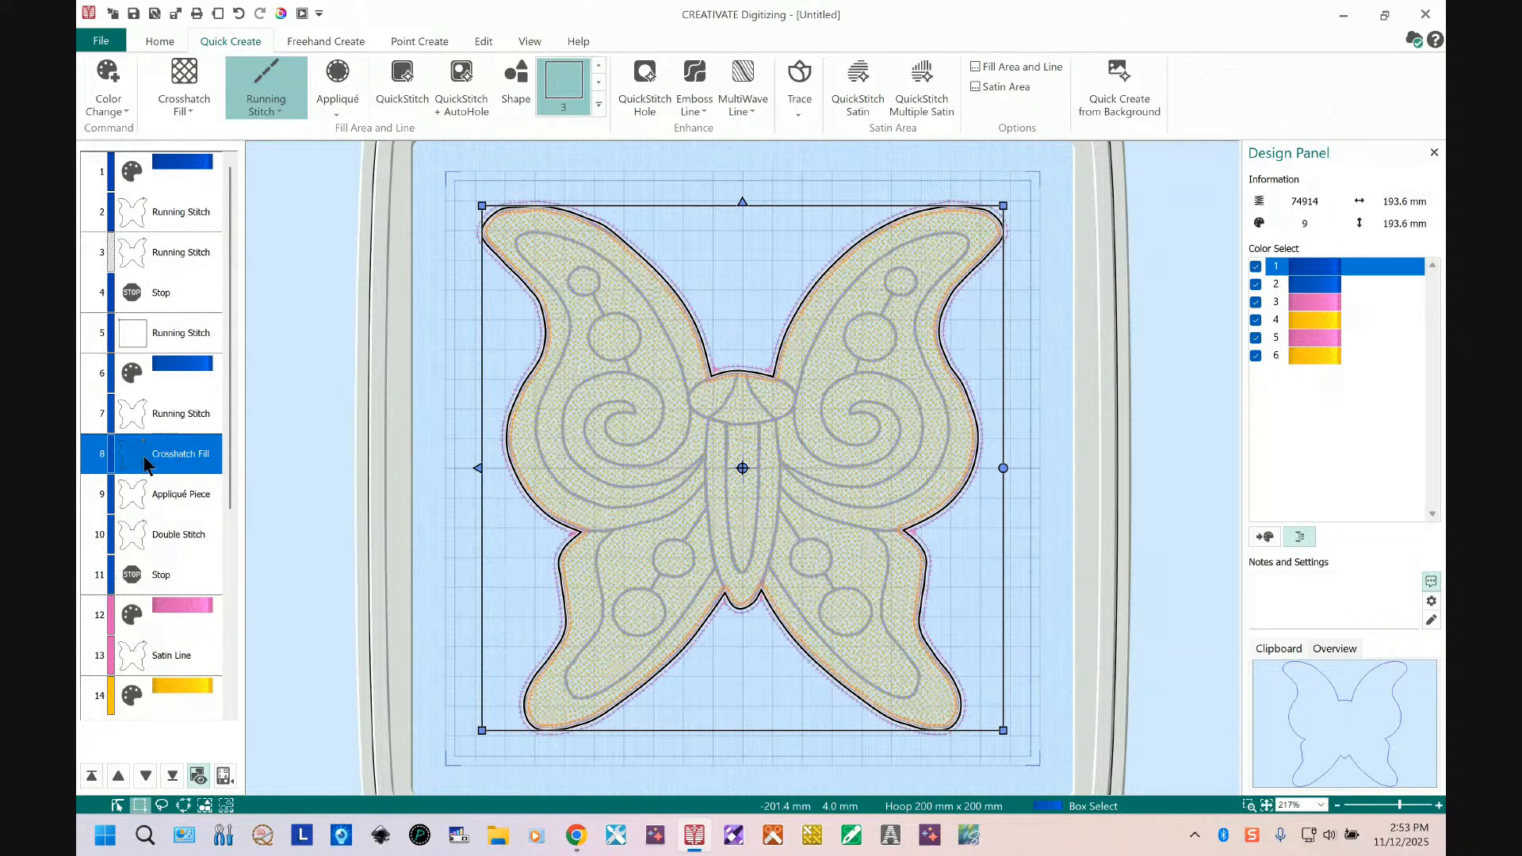
Step: Edit the crosshatch fill's points, pulling them outward so the fill covers the upper-left wing edge
left_click(113, 803)
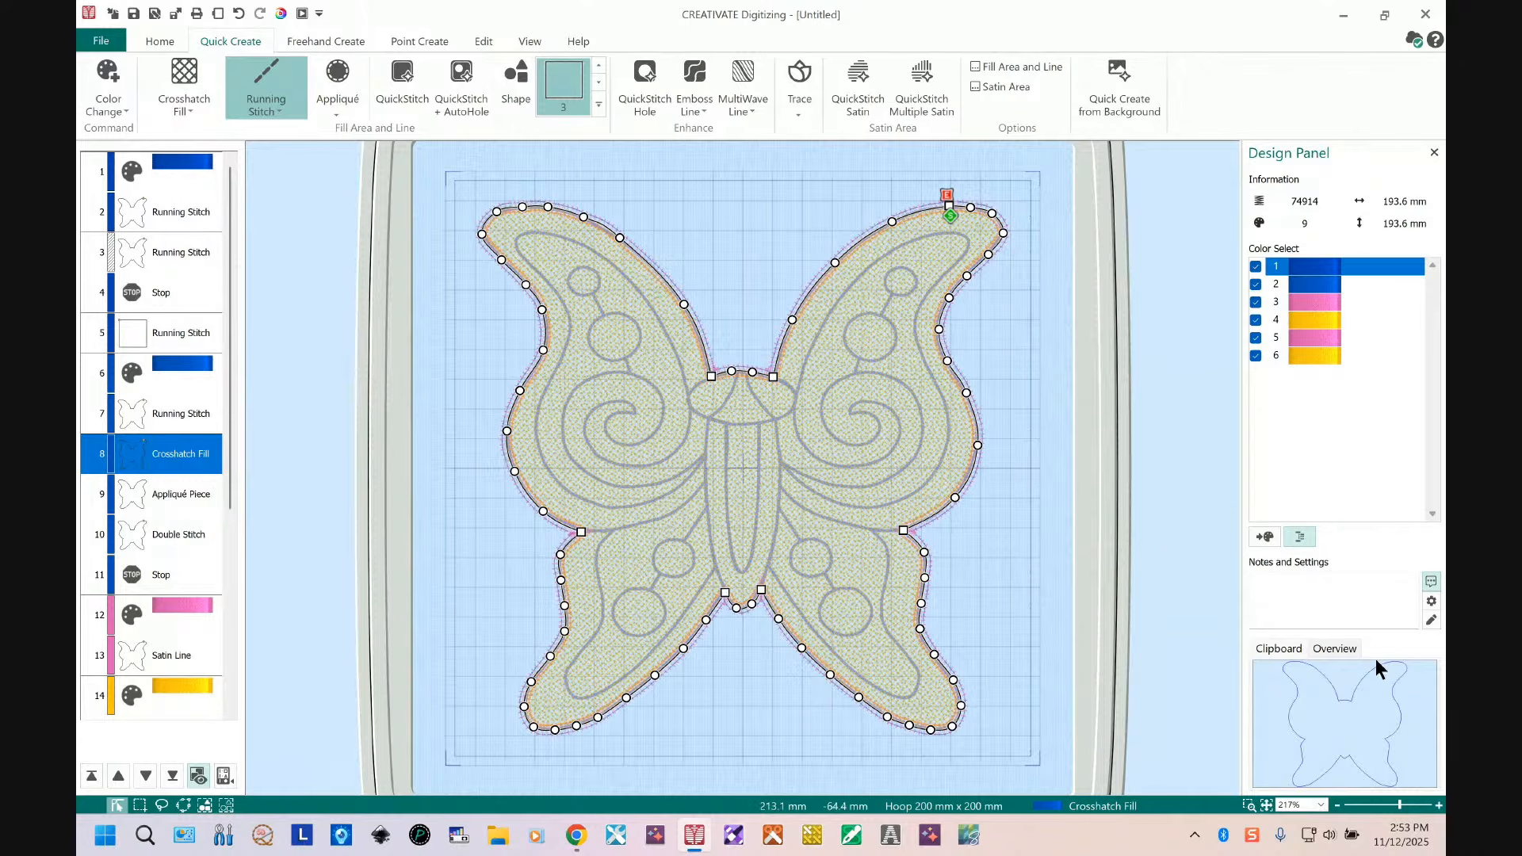
left_click(1250, 806)
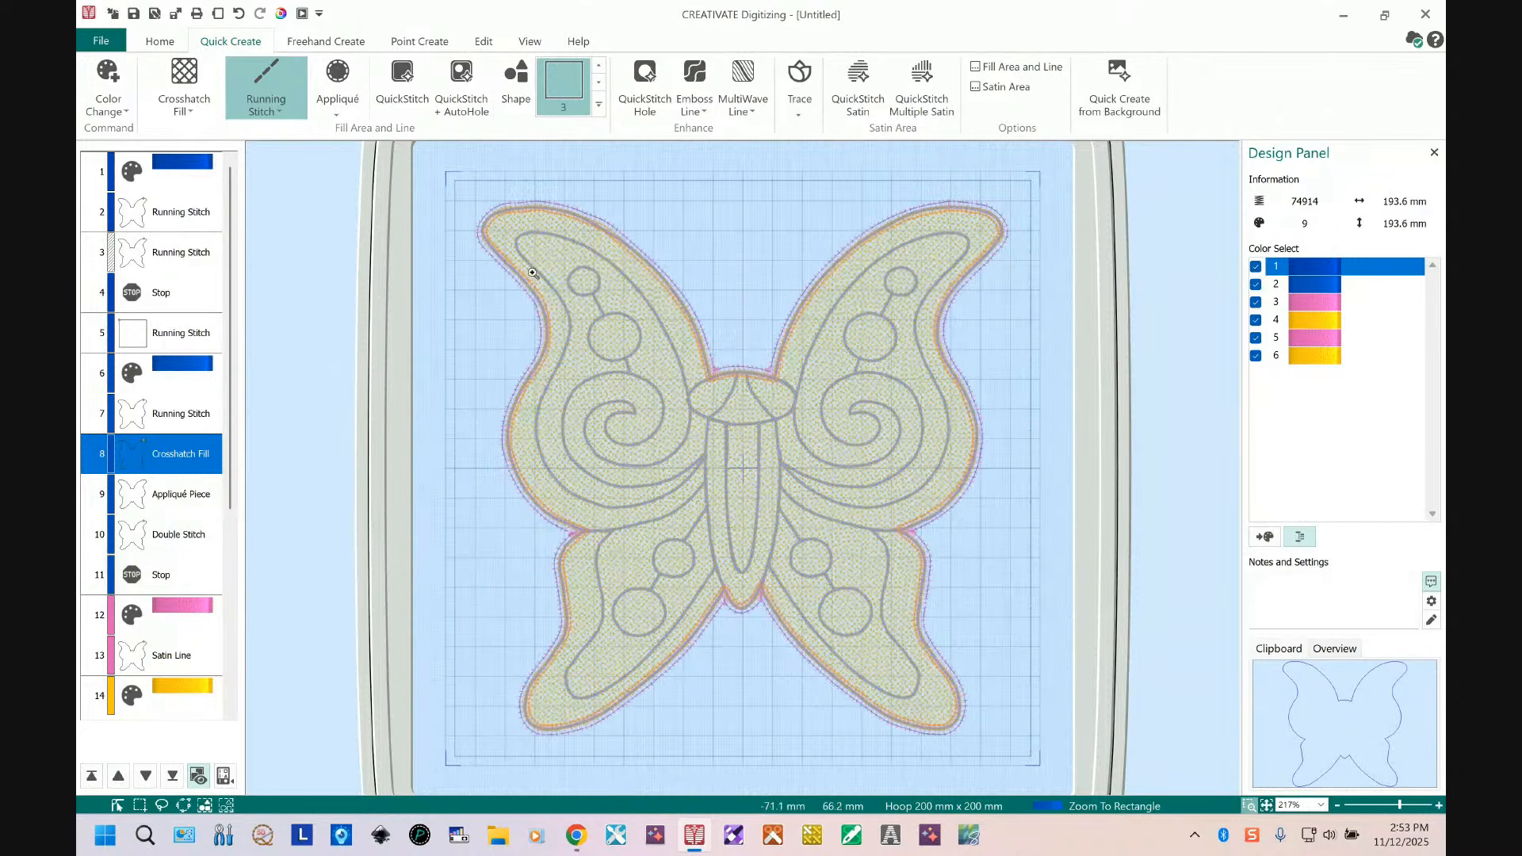
left_click_drag(457, 188, 773, 413)
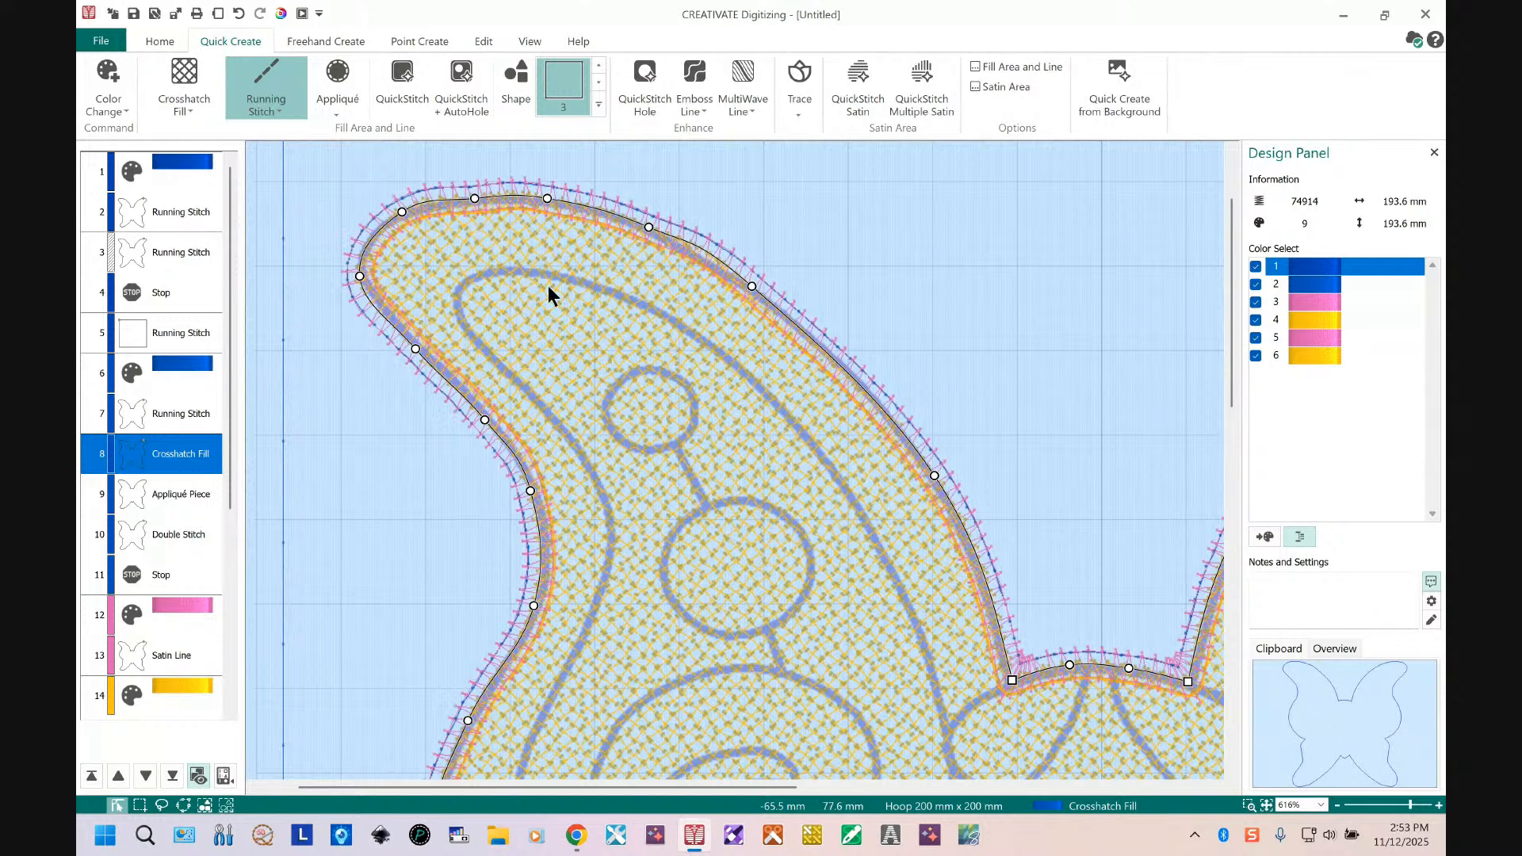
left_click(474, 198)
left_click_drag(475, 198, 474, 190)
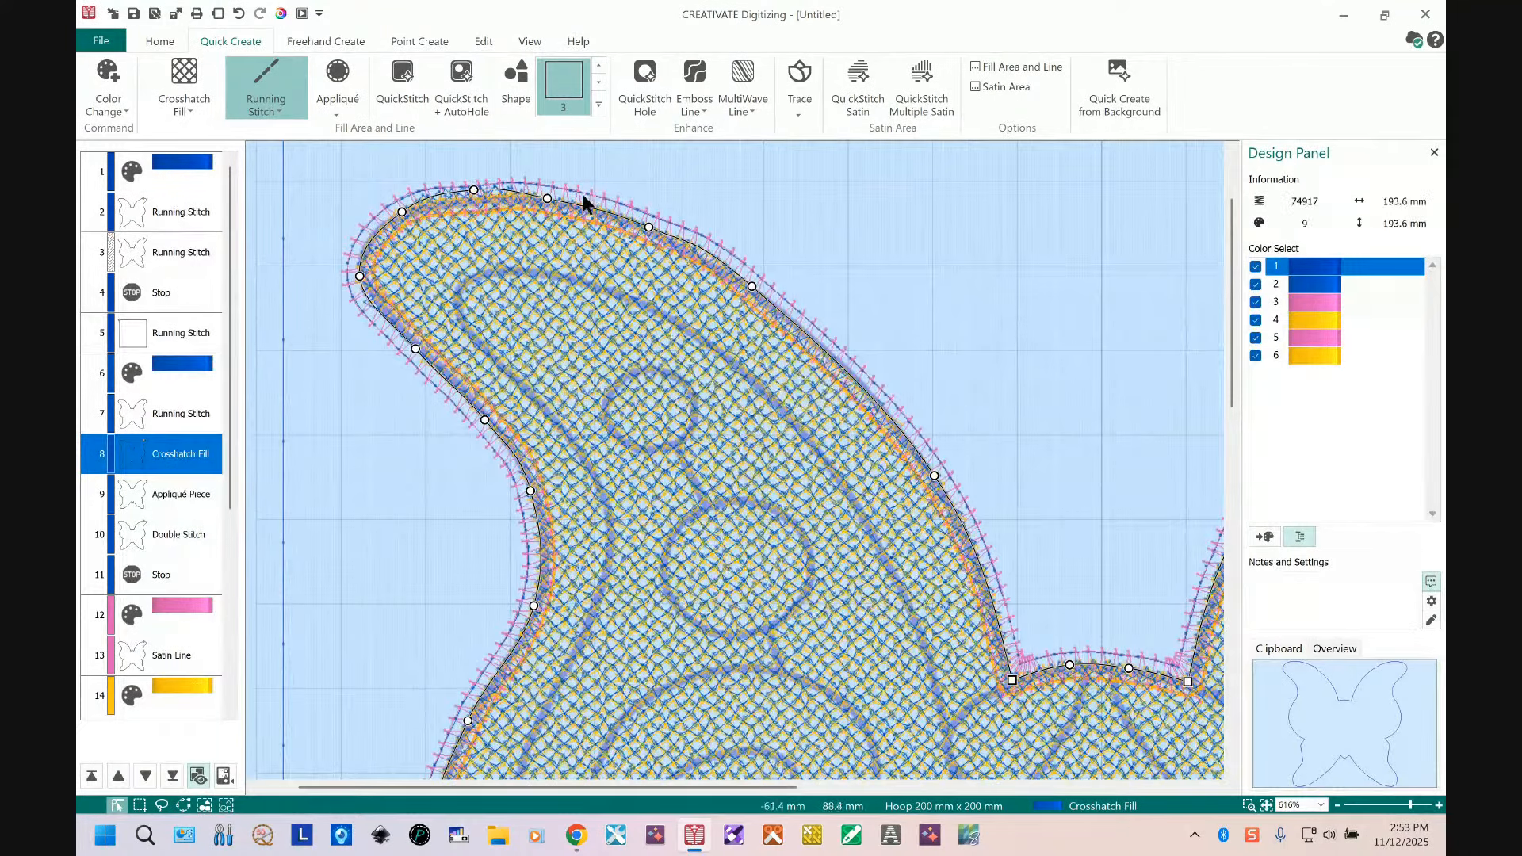
left_click_drag(548, 199, 547, 193)
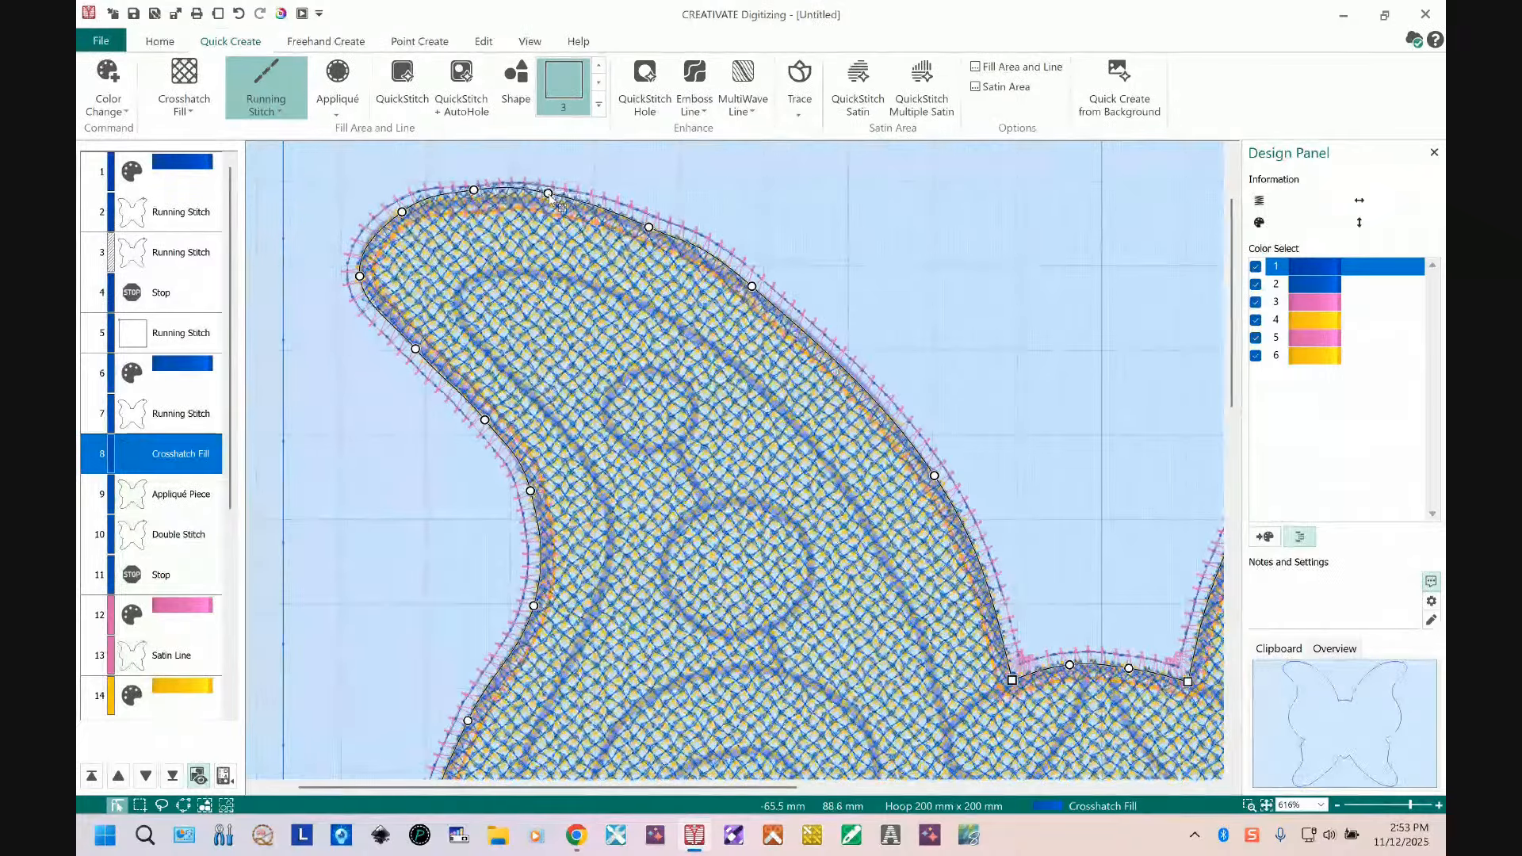
left_click_drag(549, 188, 553, 192)
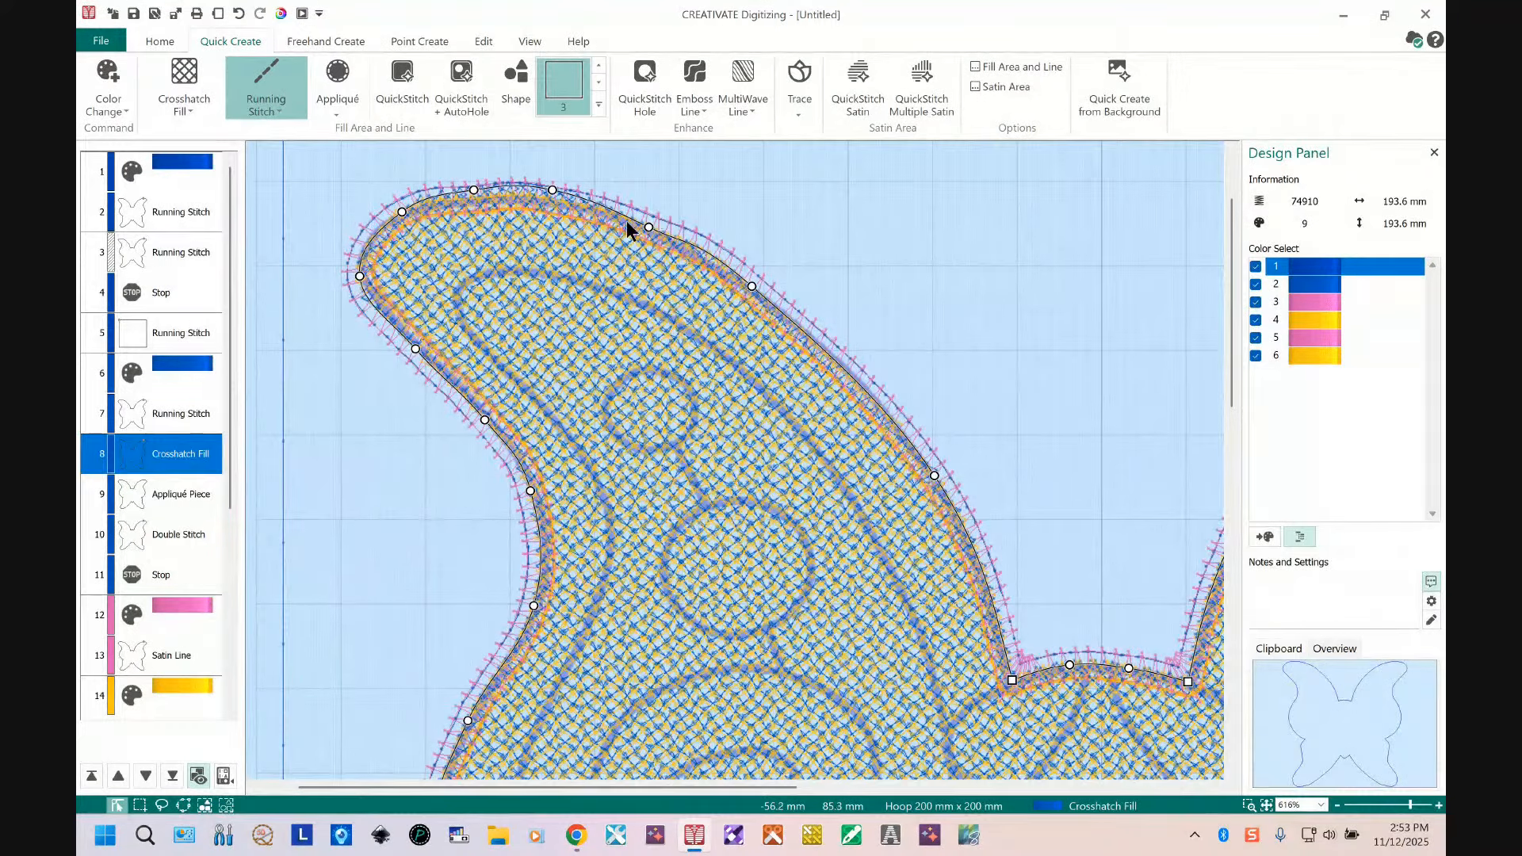
left_click_drag(649, 228, 648, 217)
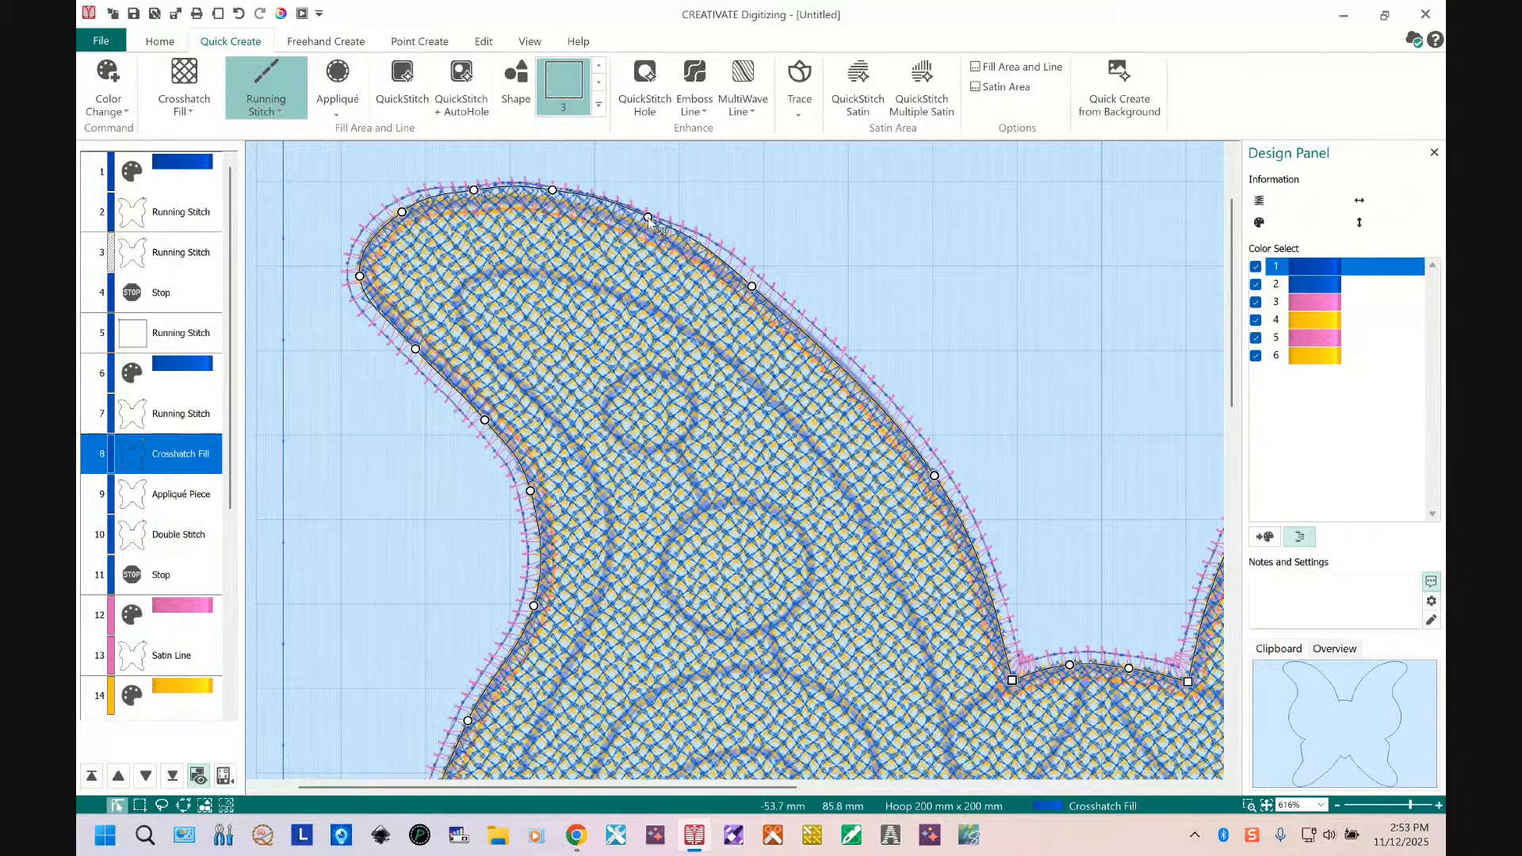
left_click_drag(751, 285, 755, 282)
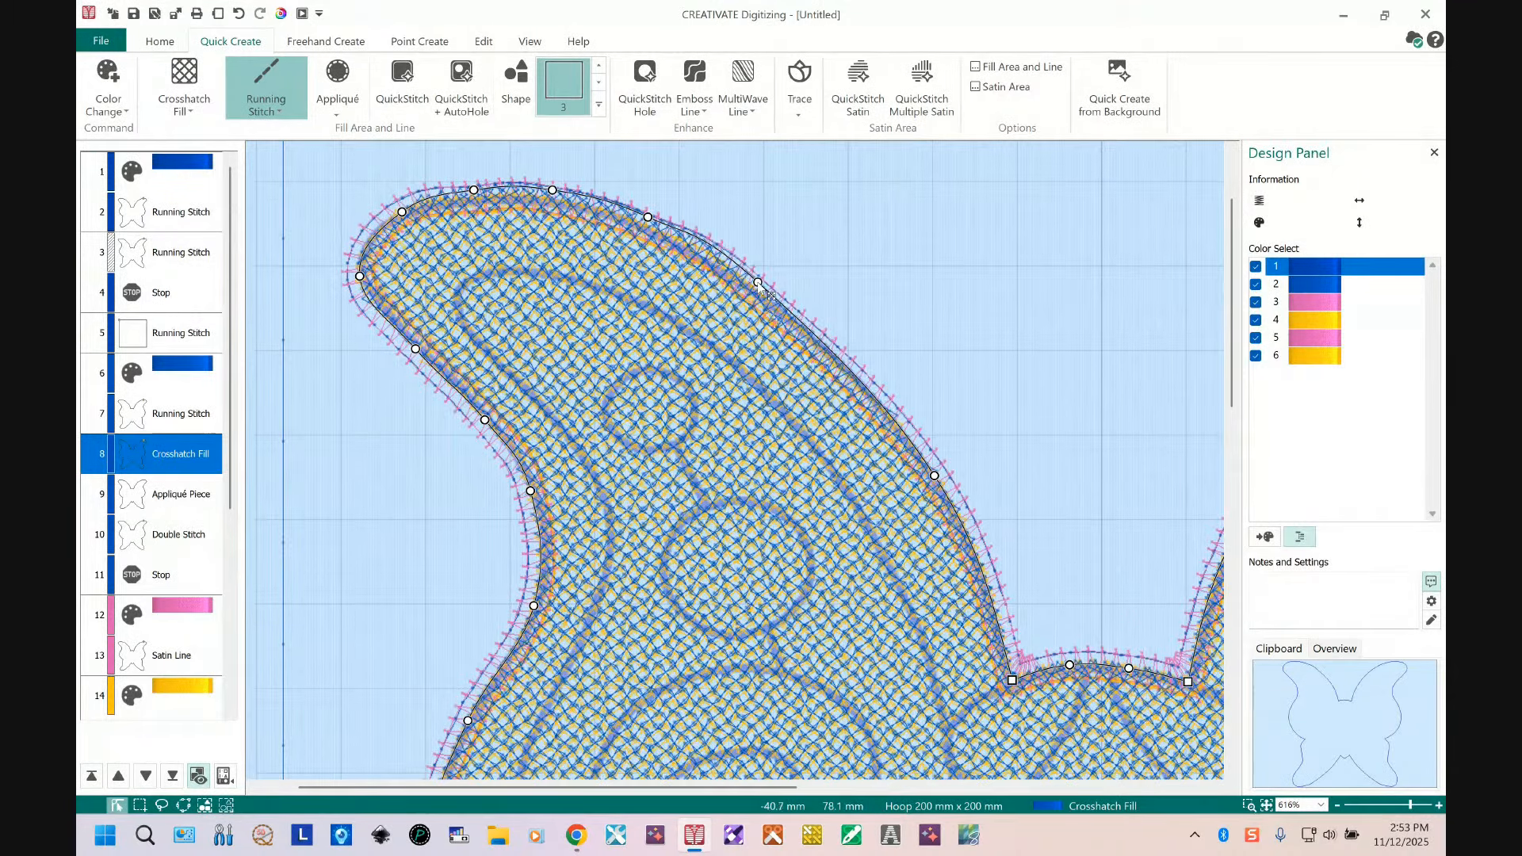
left_click_drag(757, 283, 759, 280)
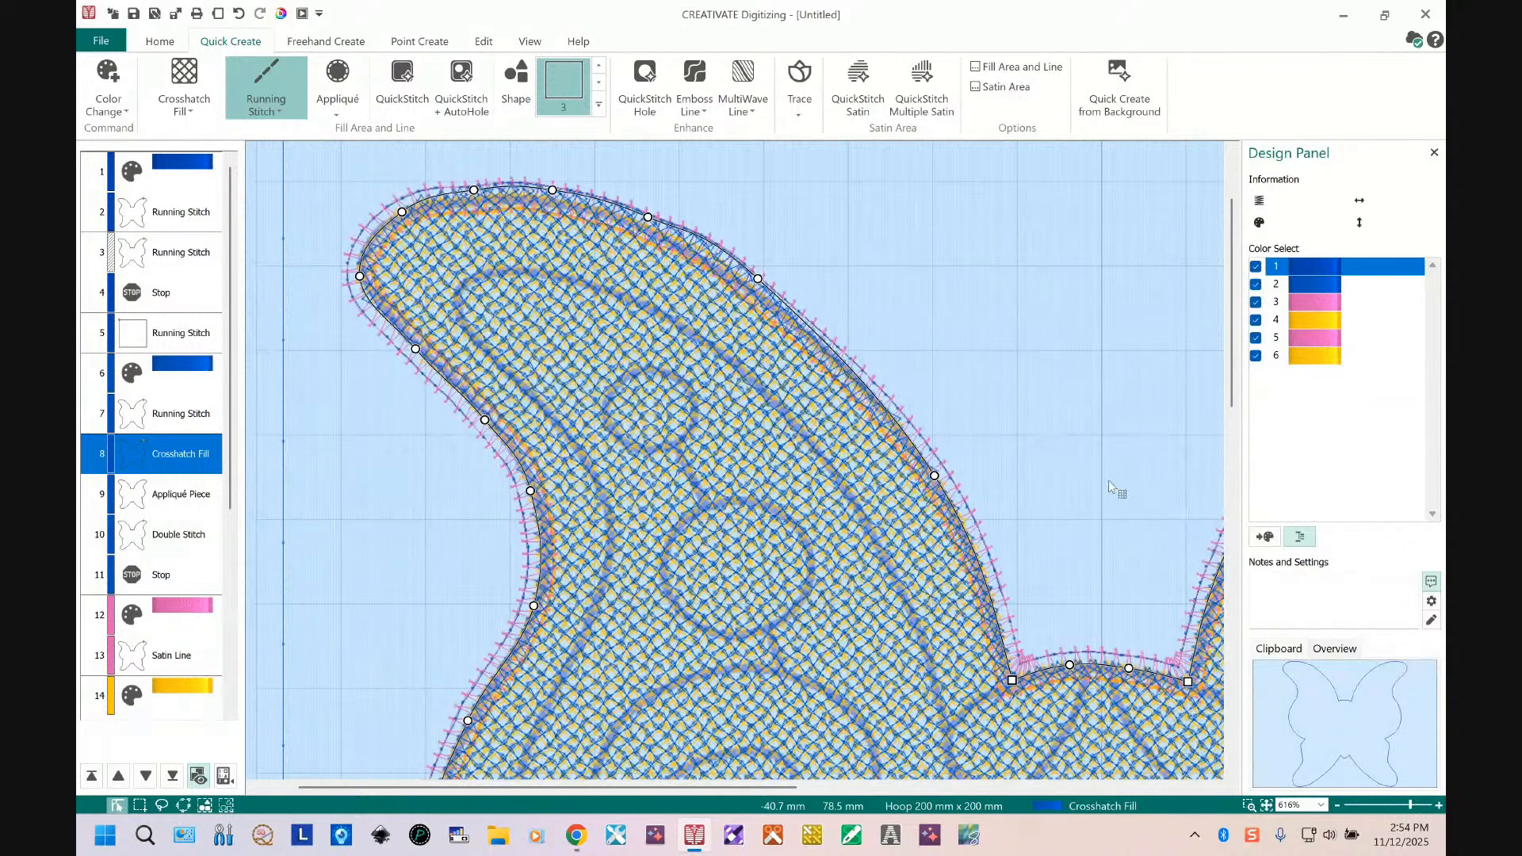
left_click_drag(934, 475, 941, 468)
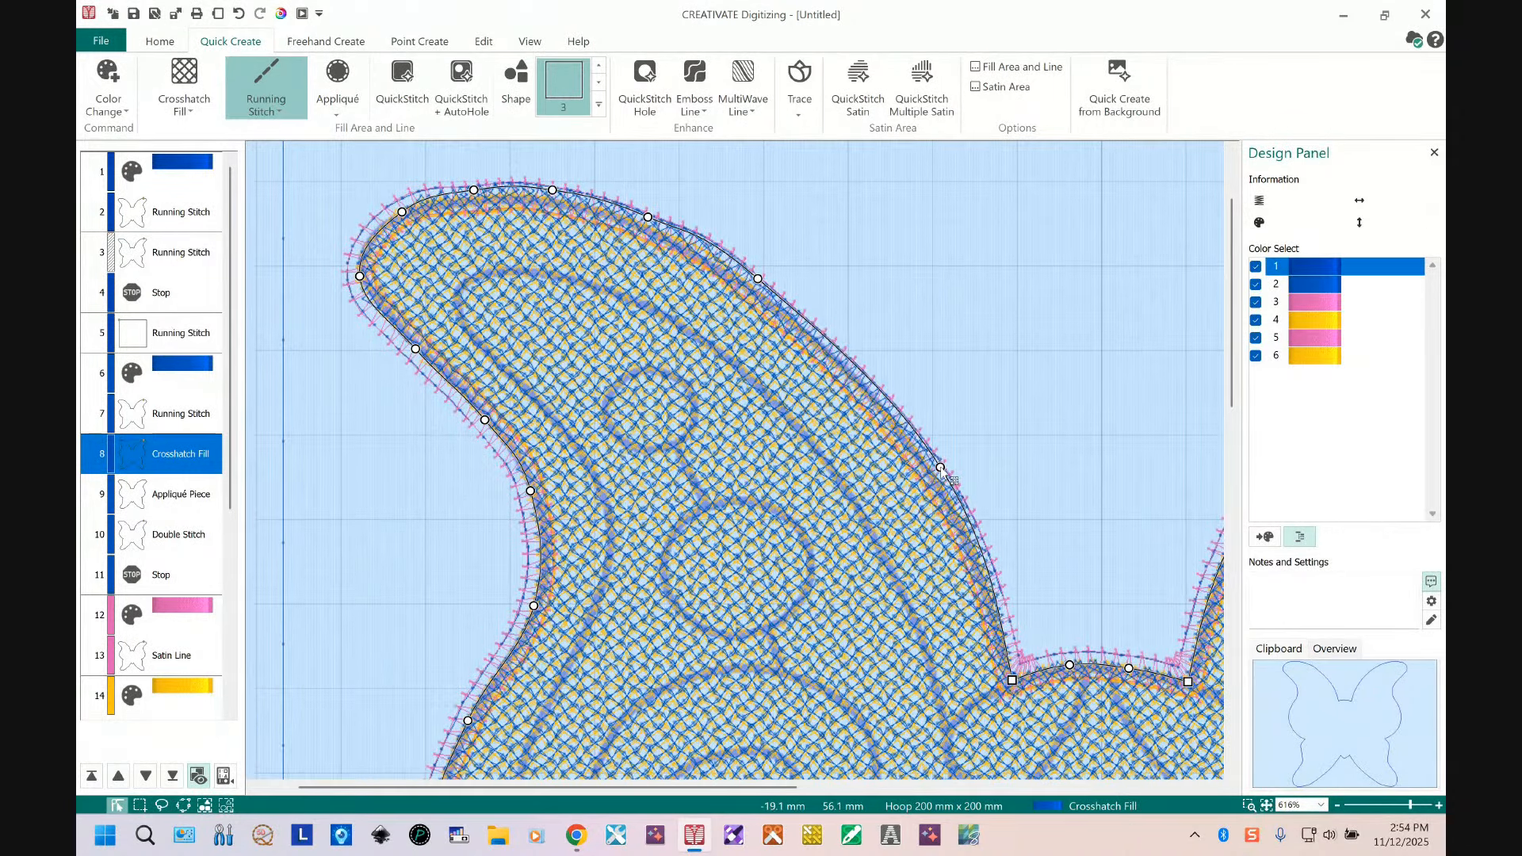
left_click(757, 277)
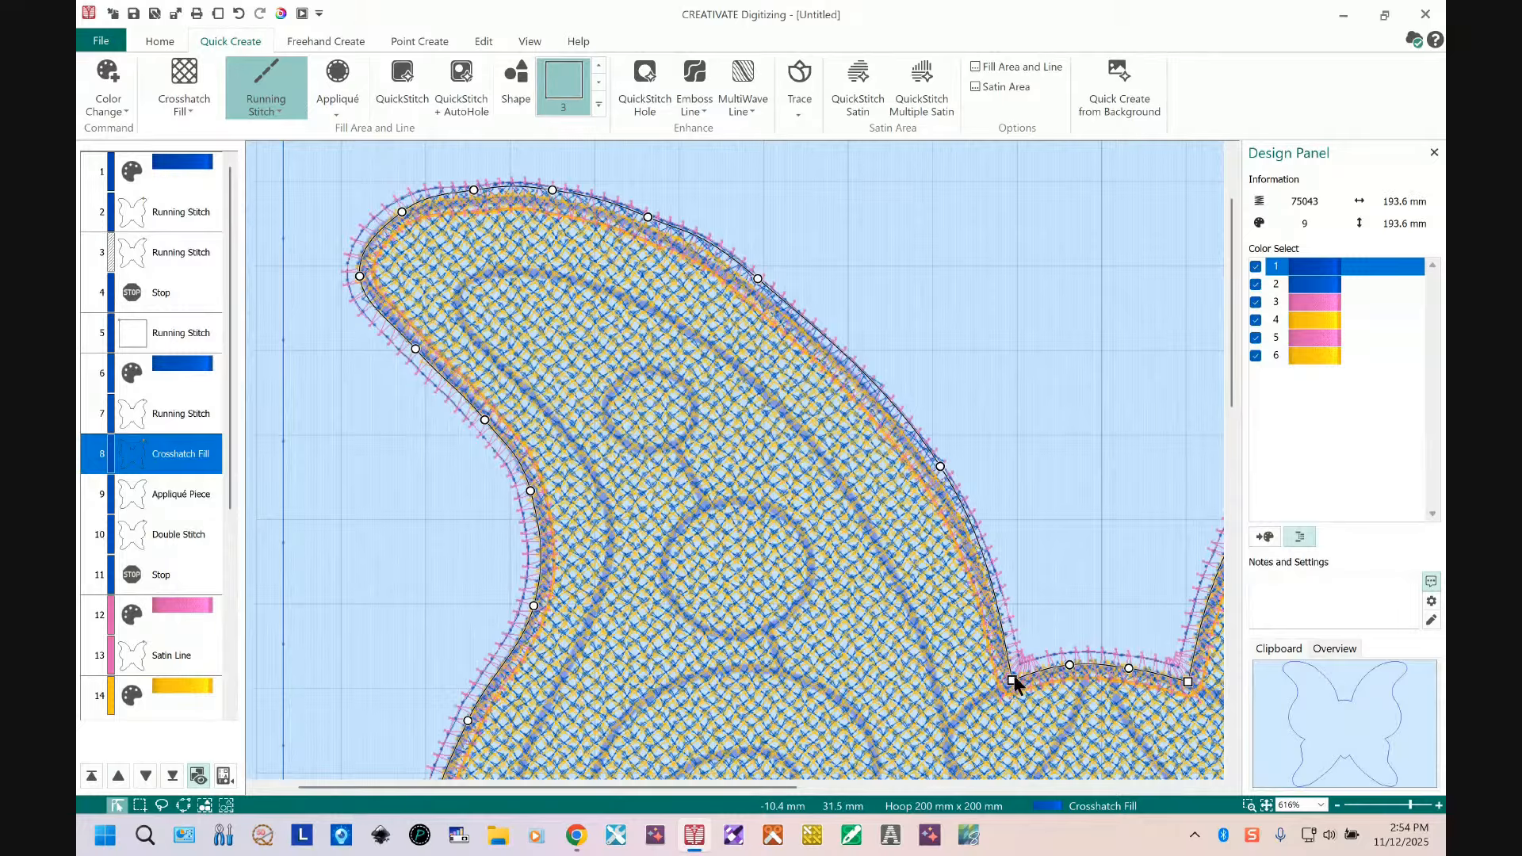
left_click_drag(1014, 664, 1130, 657)
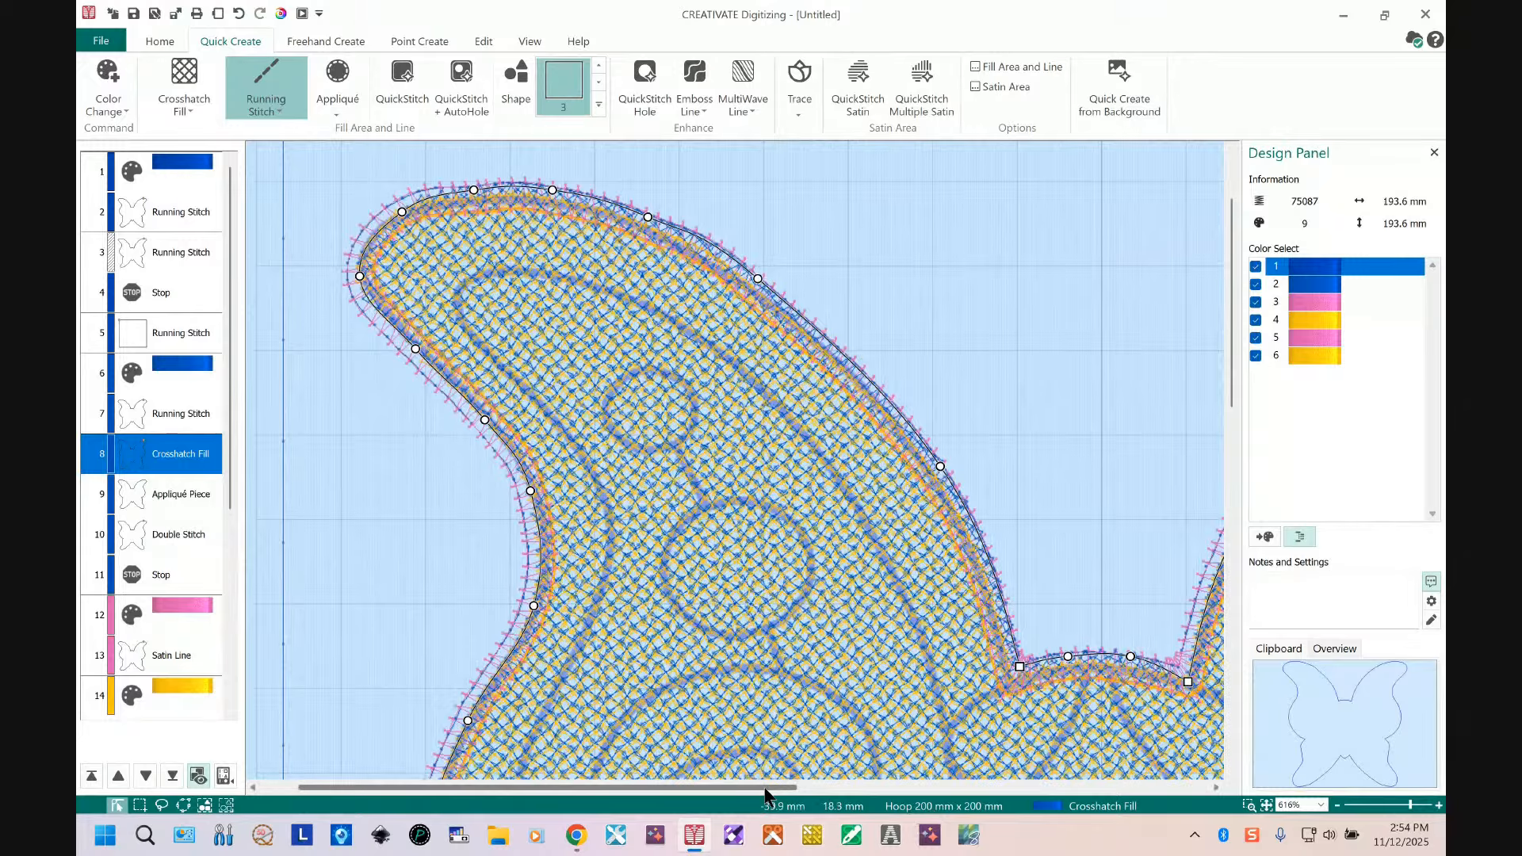
Step: Adjust the crosshatch fill's points around the notch between the two upper wings
left_click_drag(778, 789, 938, 805)
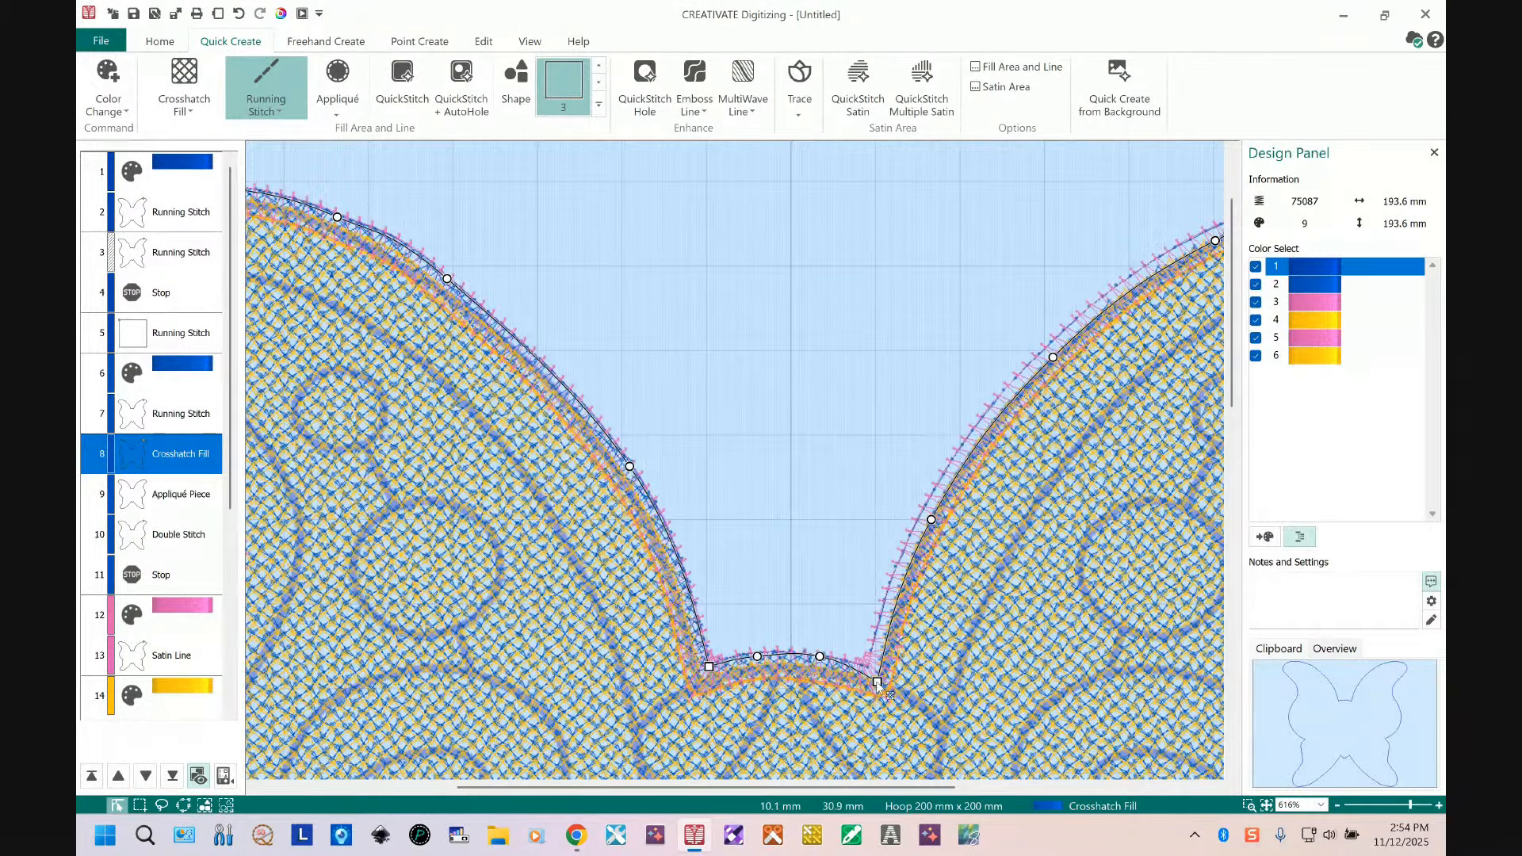
mouse_move(877, 682)
left_mouse_down()
mouse_move(869, 672)
mouse_move(879, 682)
left_mouse_up()
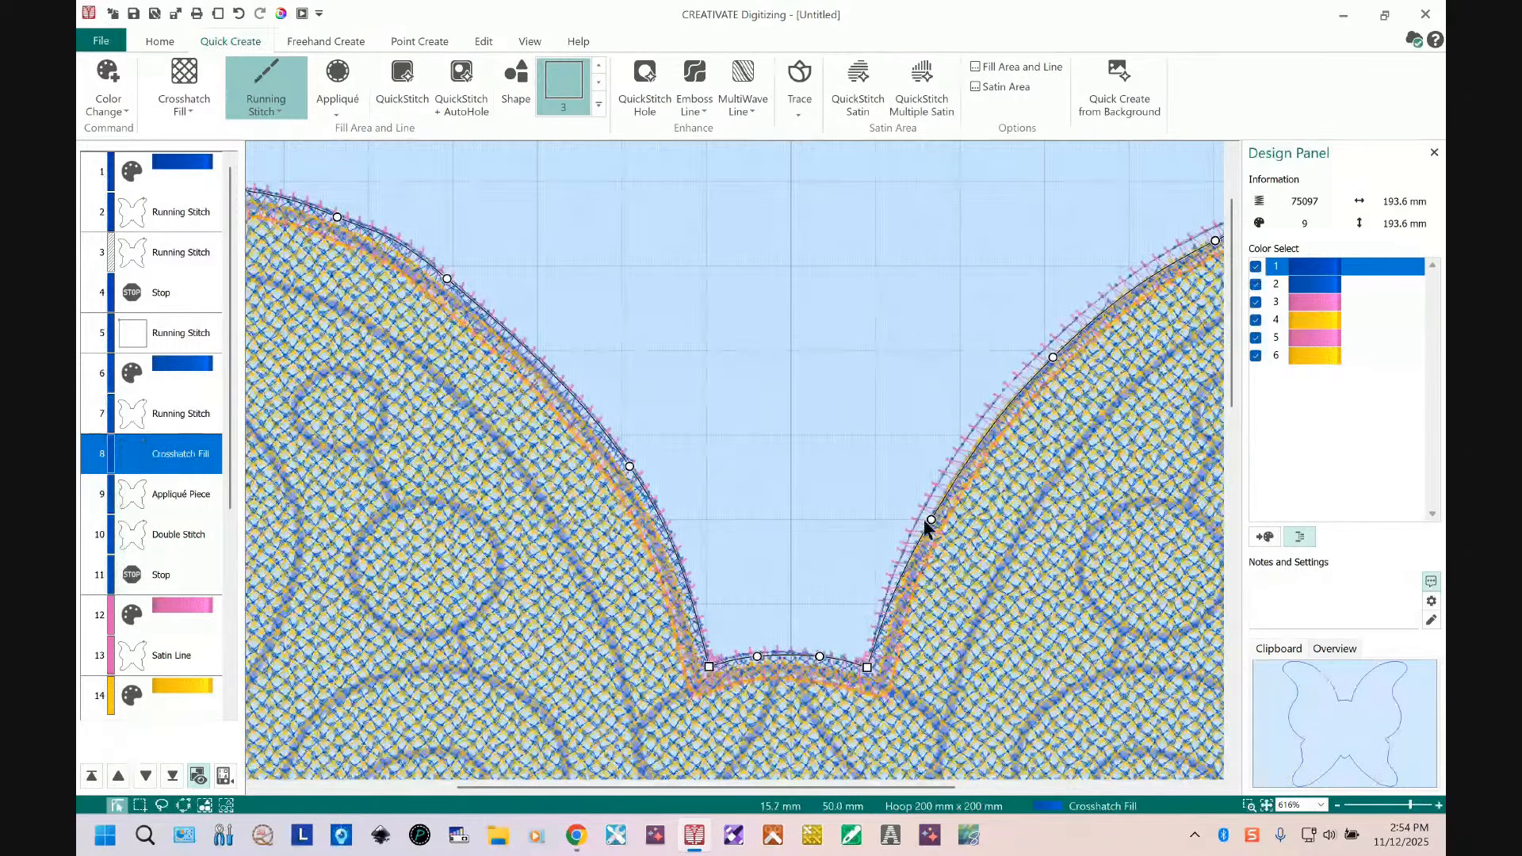
left_click_drag(929, 520, 924, 516)
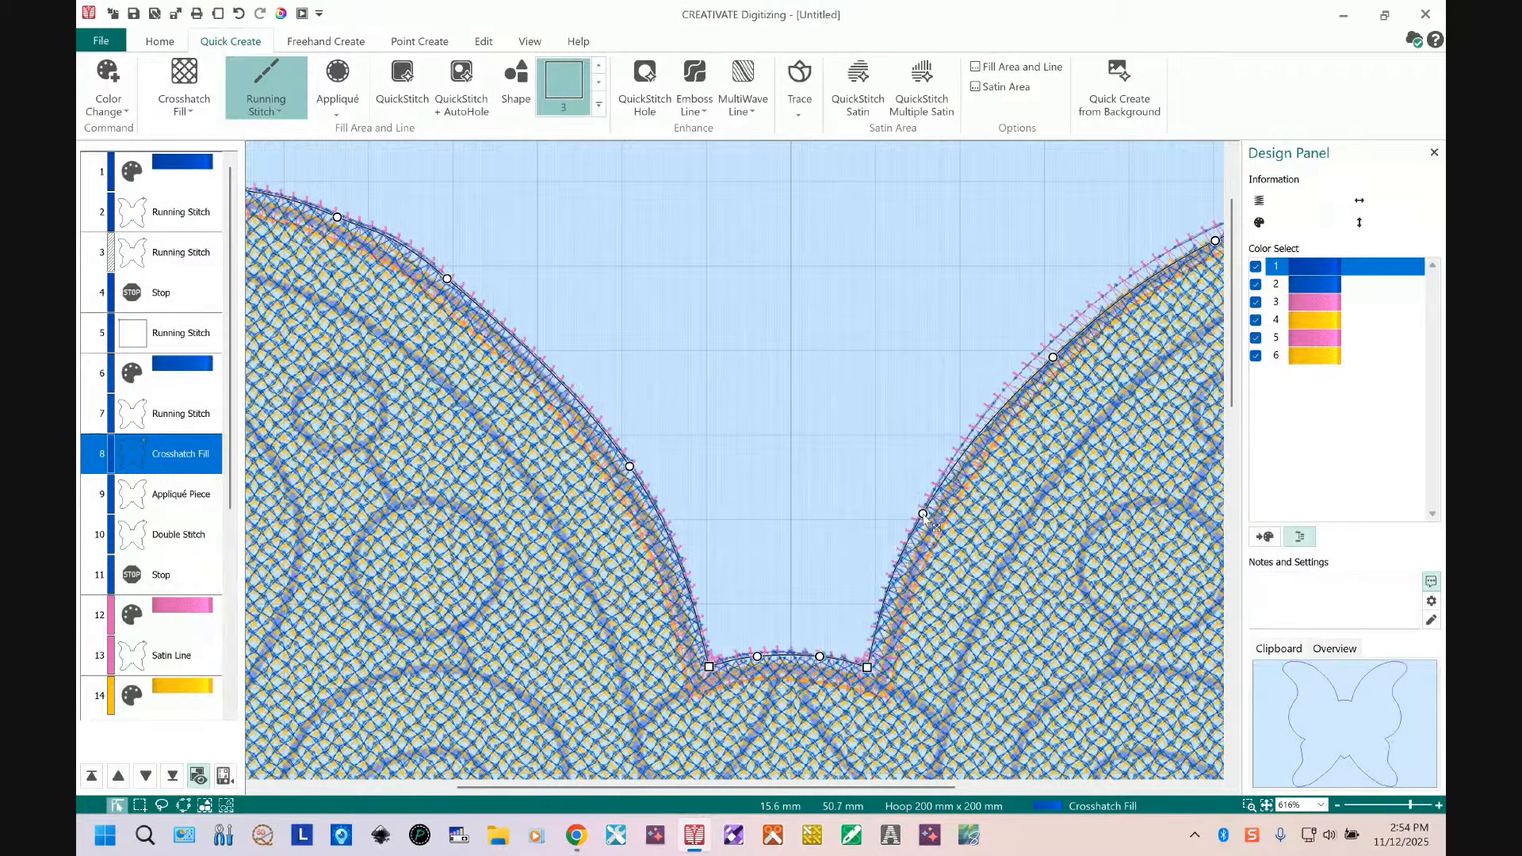
left_click_drag(1054, 358, 1062, 380)
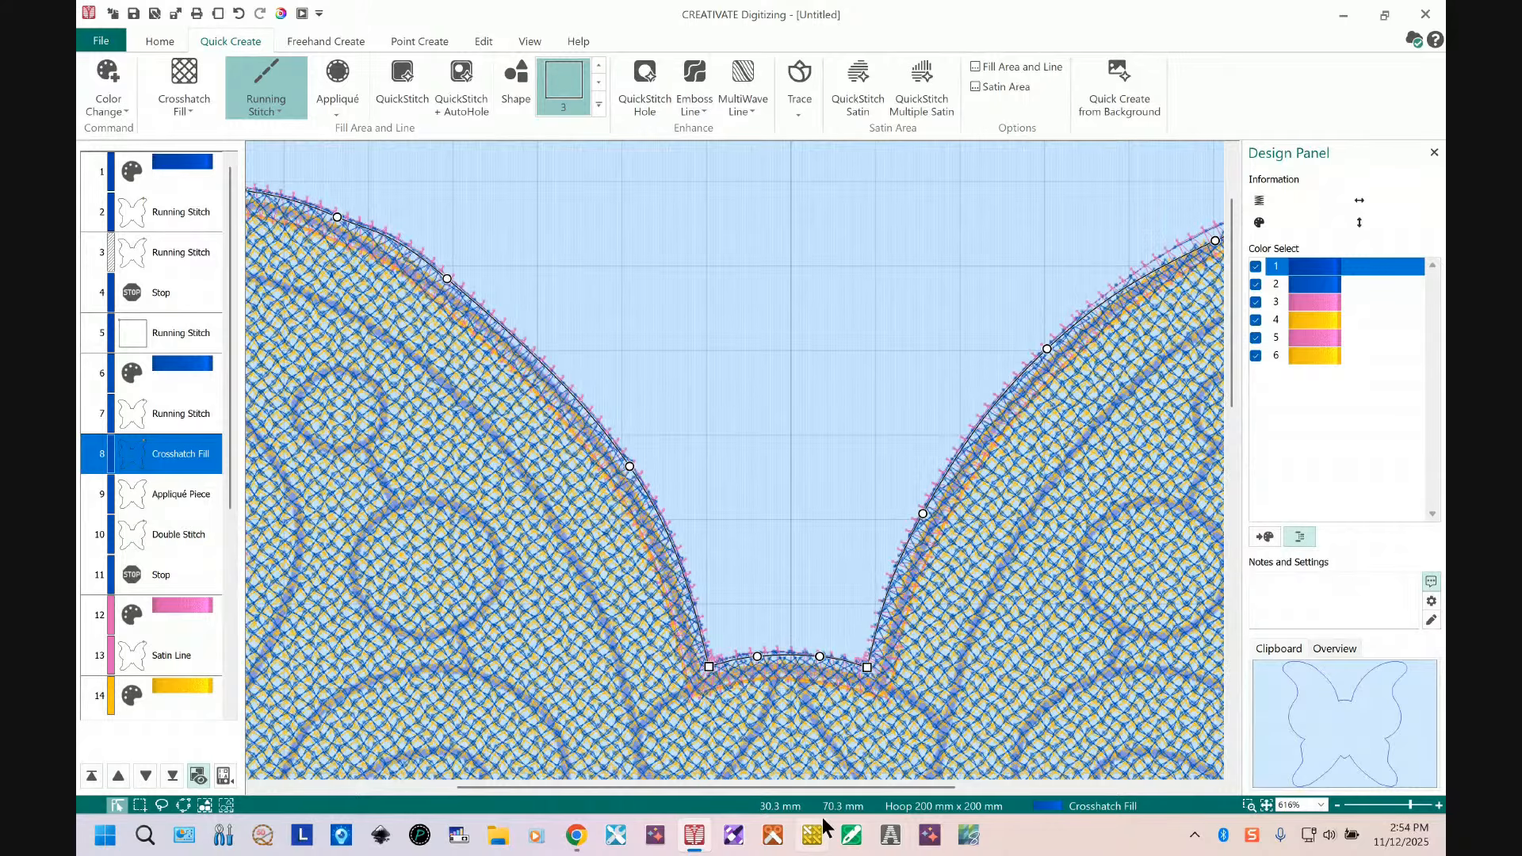
Step: Pull the crosshatch fill's points outward along the upper-right wing edge, adjusting its curve
left_click_drag(898, 789, 1133, 793)
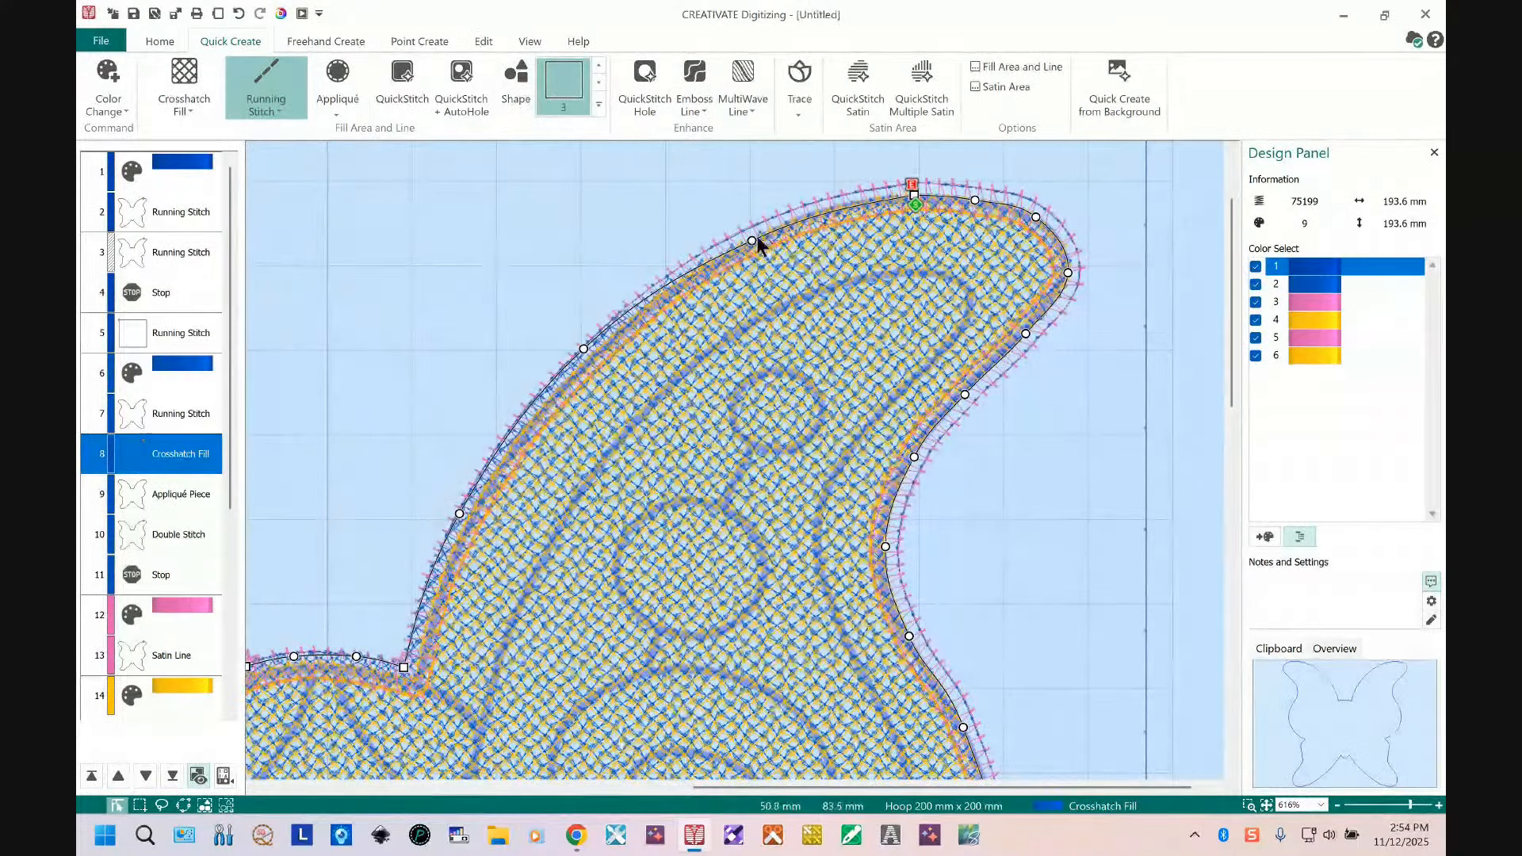
left_click_drag(752, 240, 751, 230)
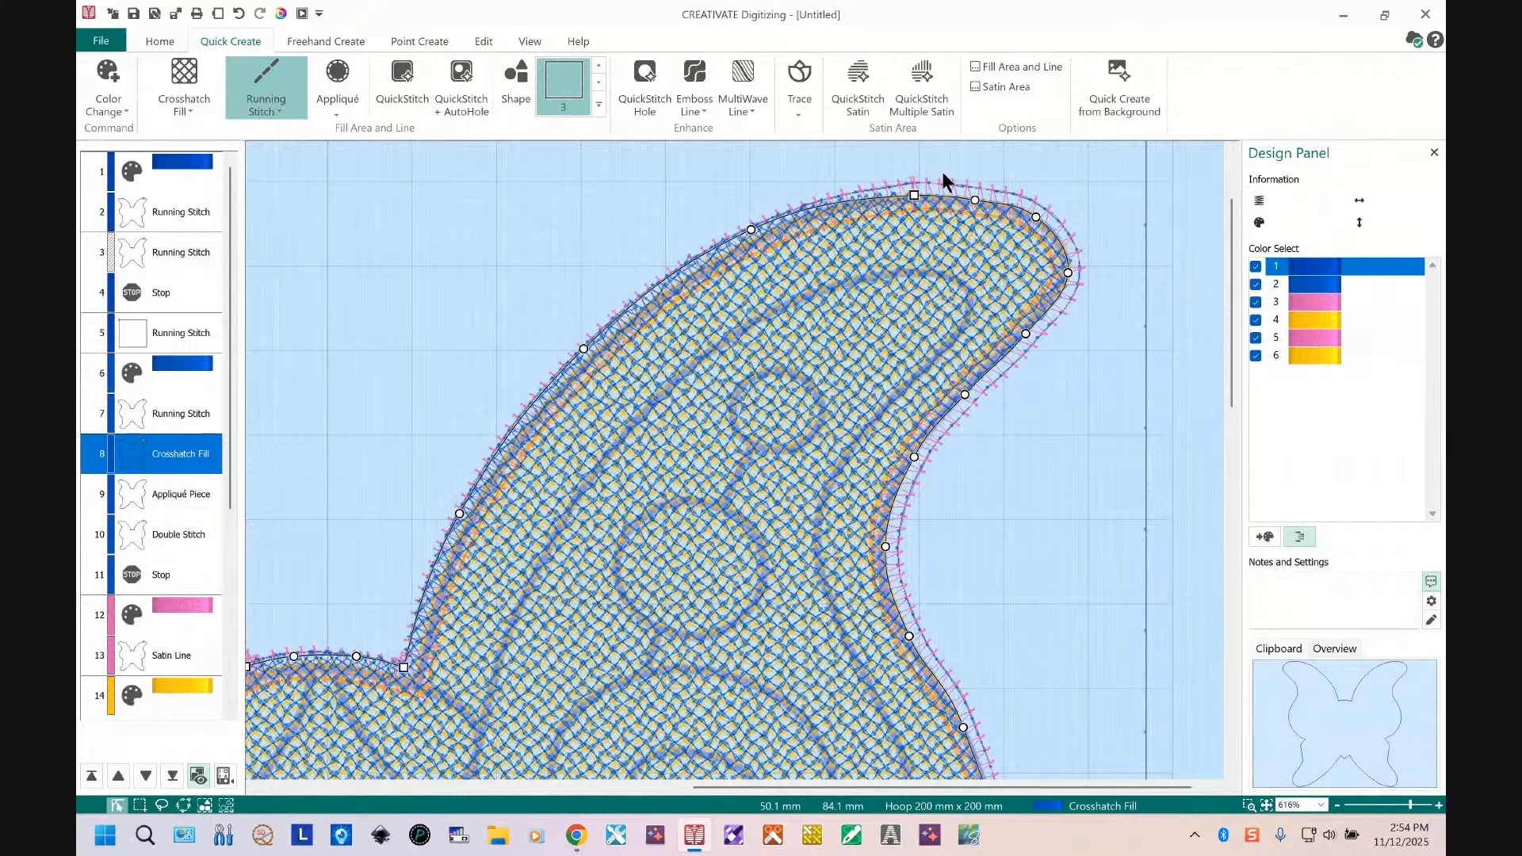
right_click(913, 195)
left_click_drag(912, 195, 1048, 213)
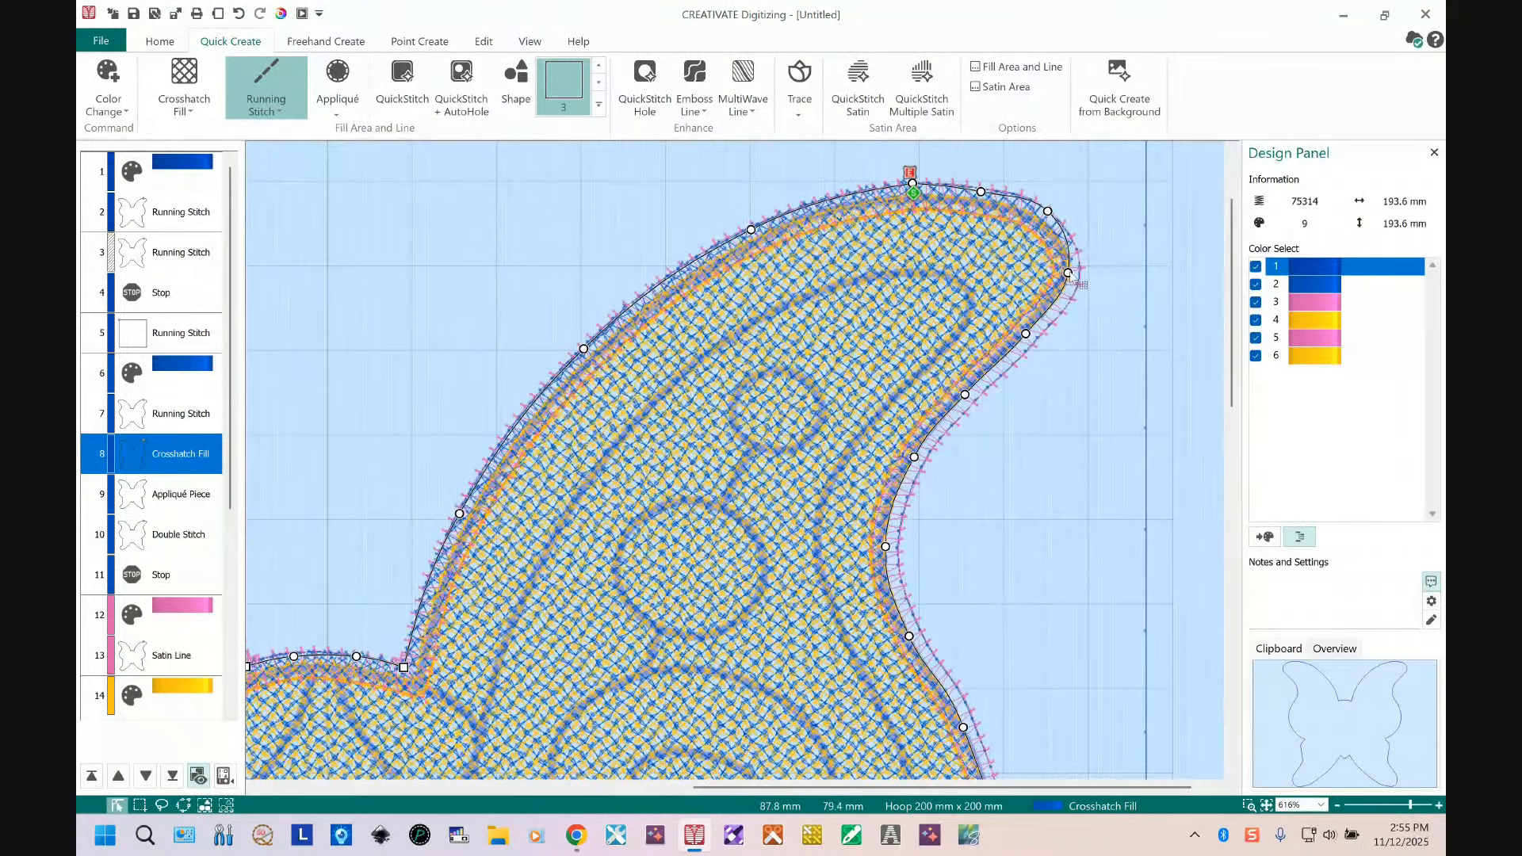
left_click_drag(1079, 277, 1079, 278)
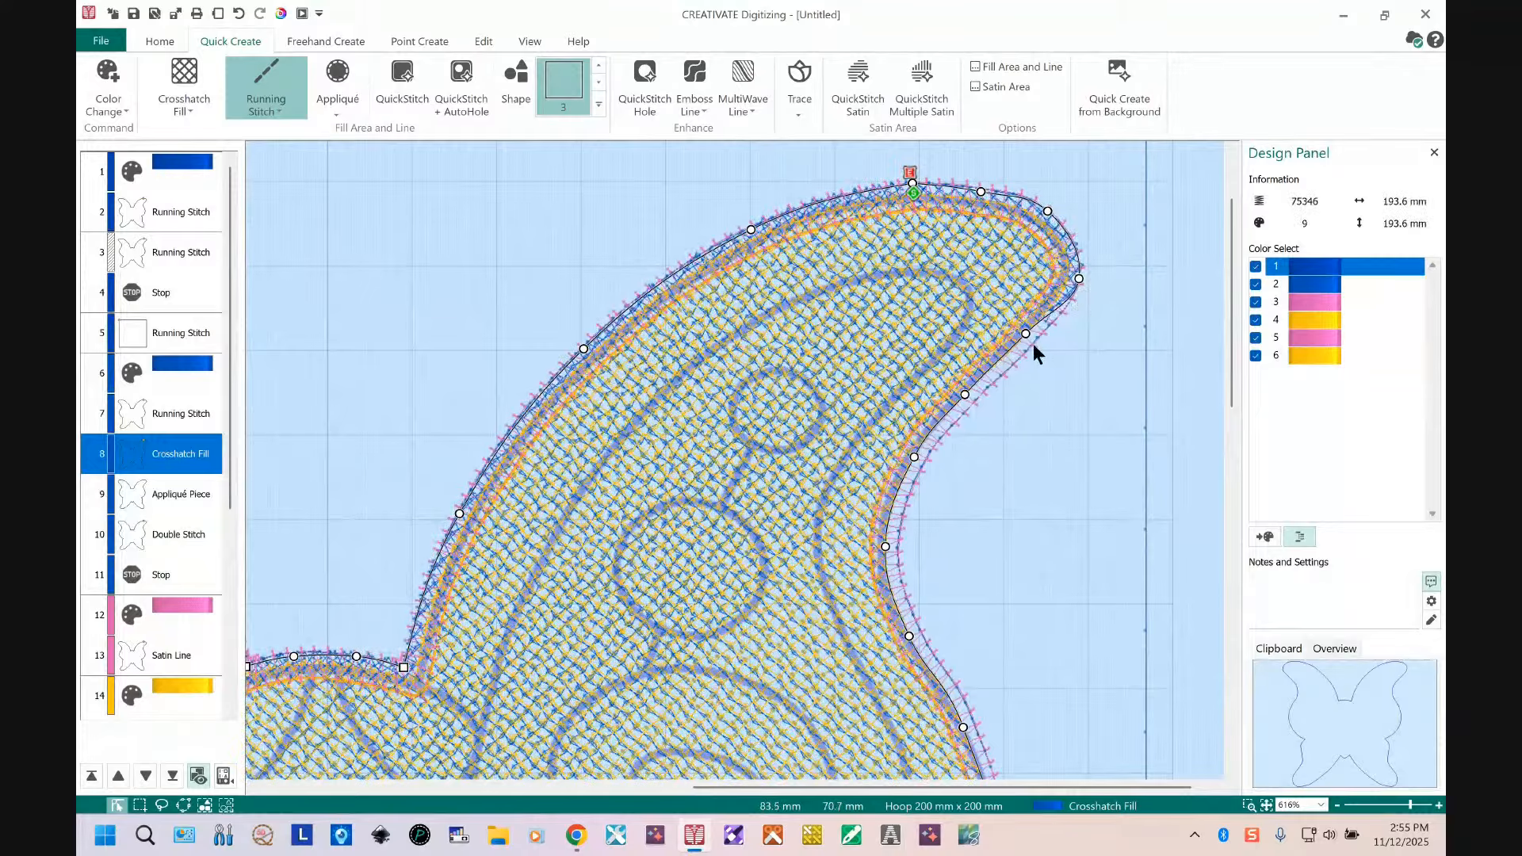
left_click_drag(1026, 334, 1032, 344)
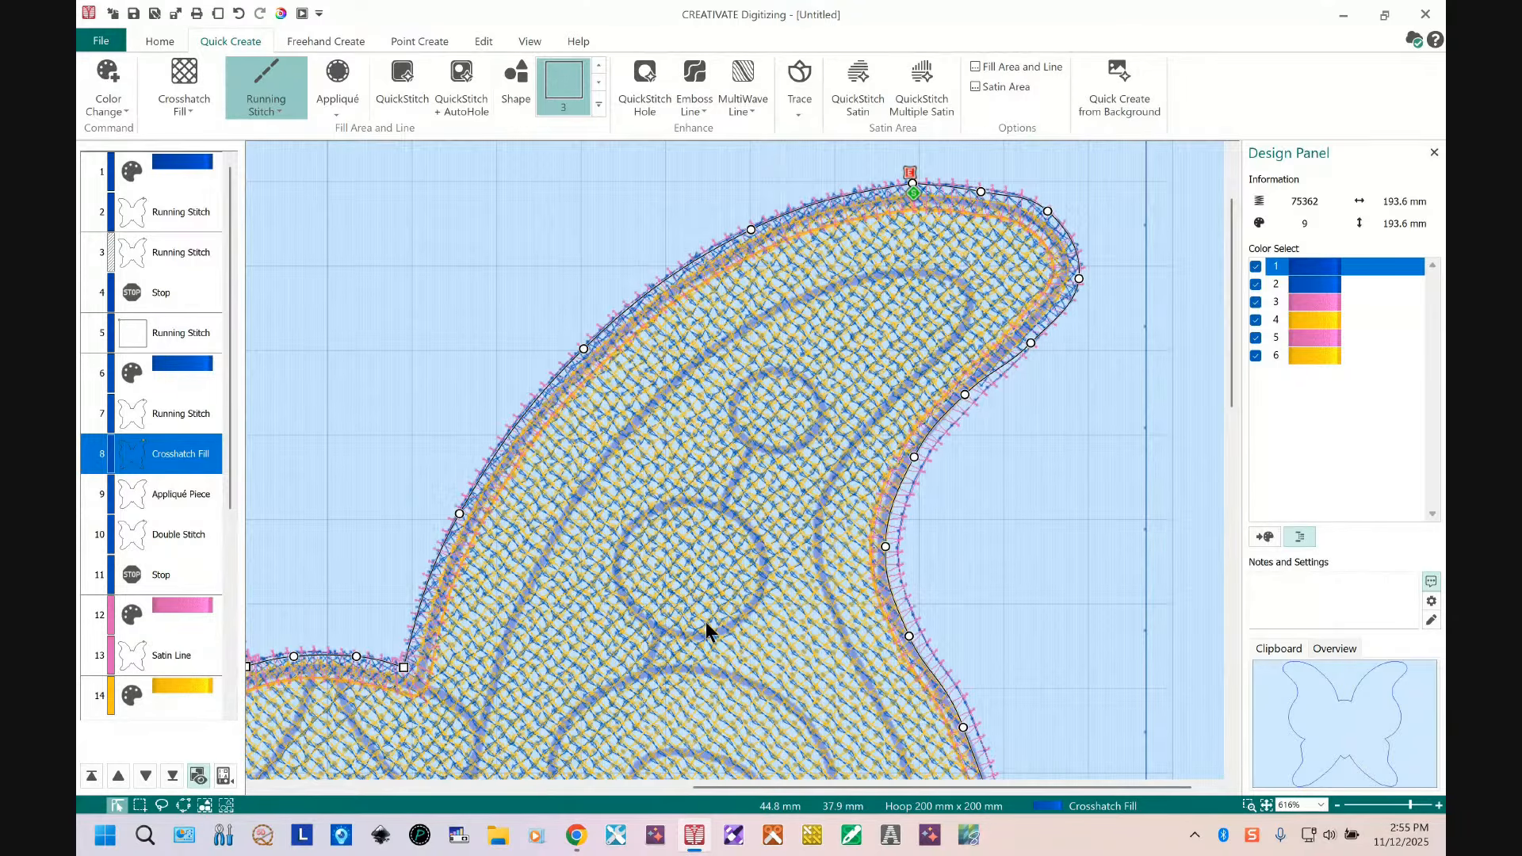
left_click_drag(868, 789, 436, 847)
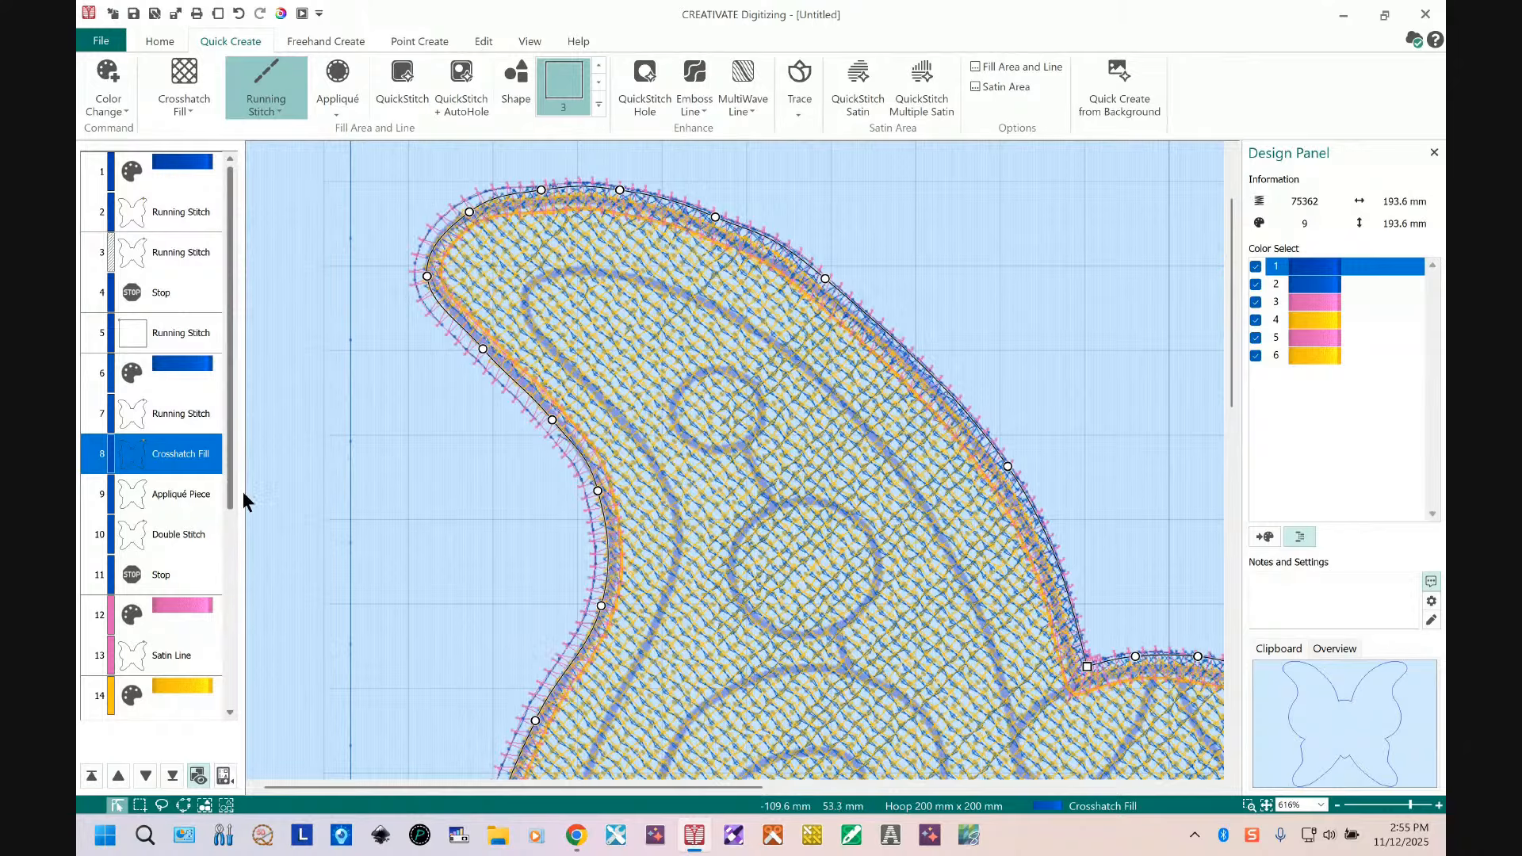
Step: Move the pink color change and satin line up to follow the crosshatch fill
left_click_drag(231, 500, 233, 554)
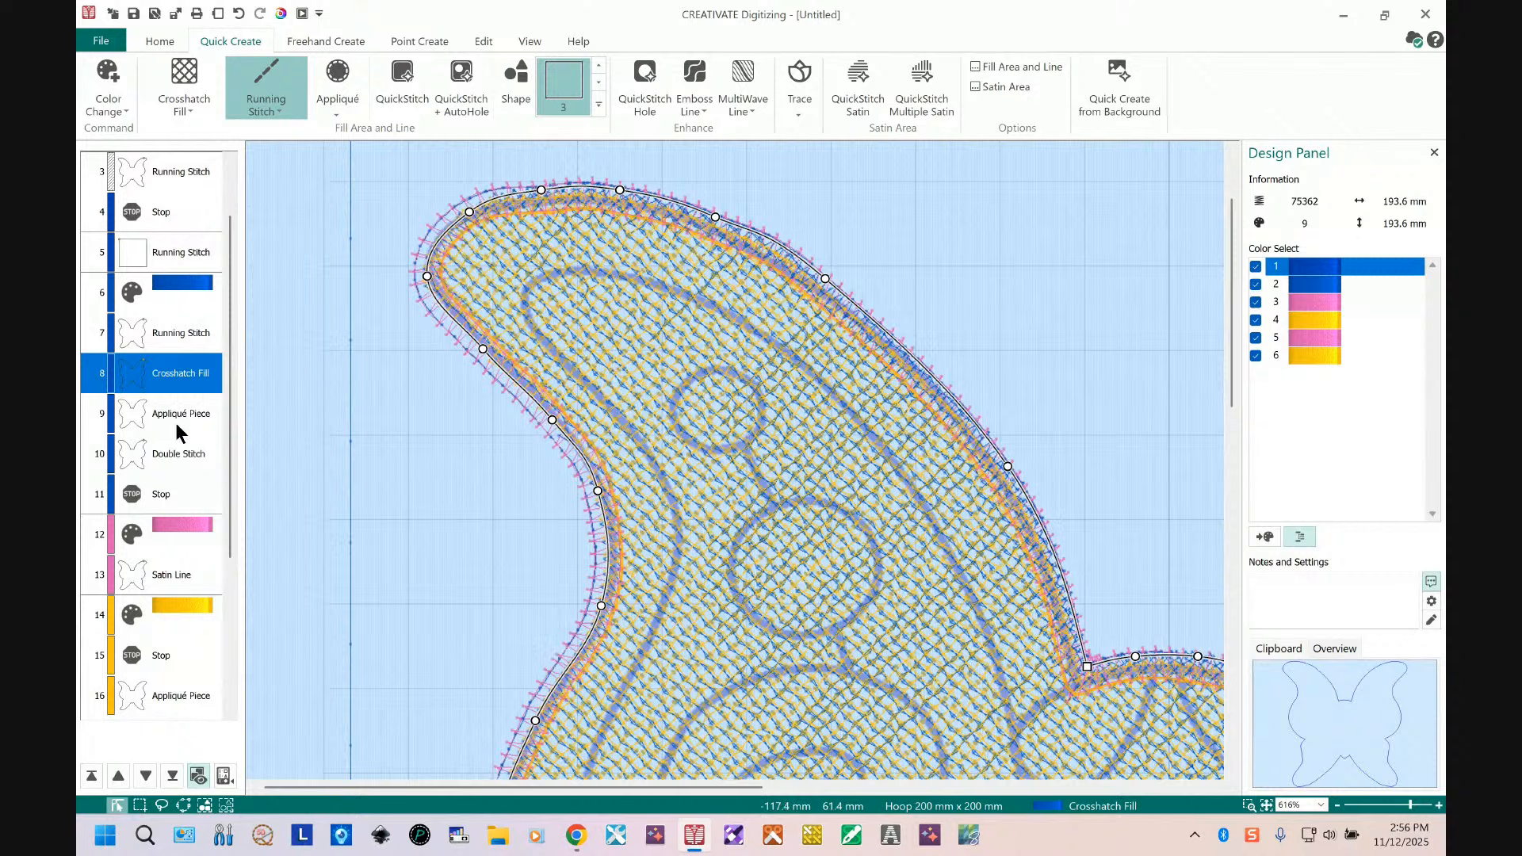
left_click(155, 577)
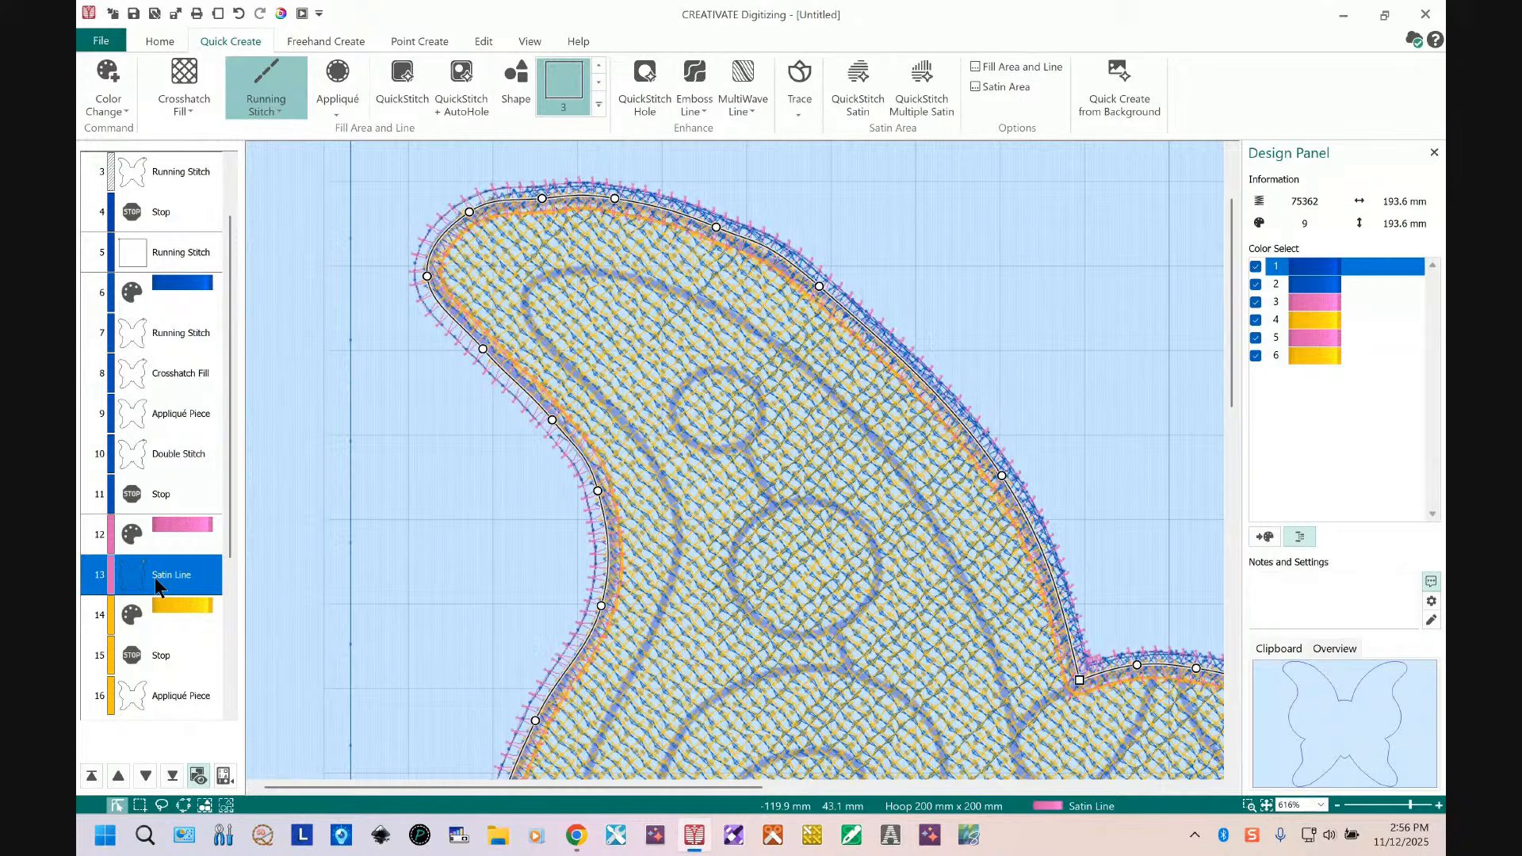
left_click(188, 530, "shift")
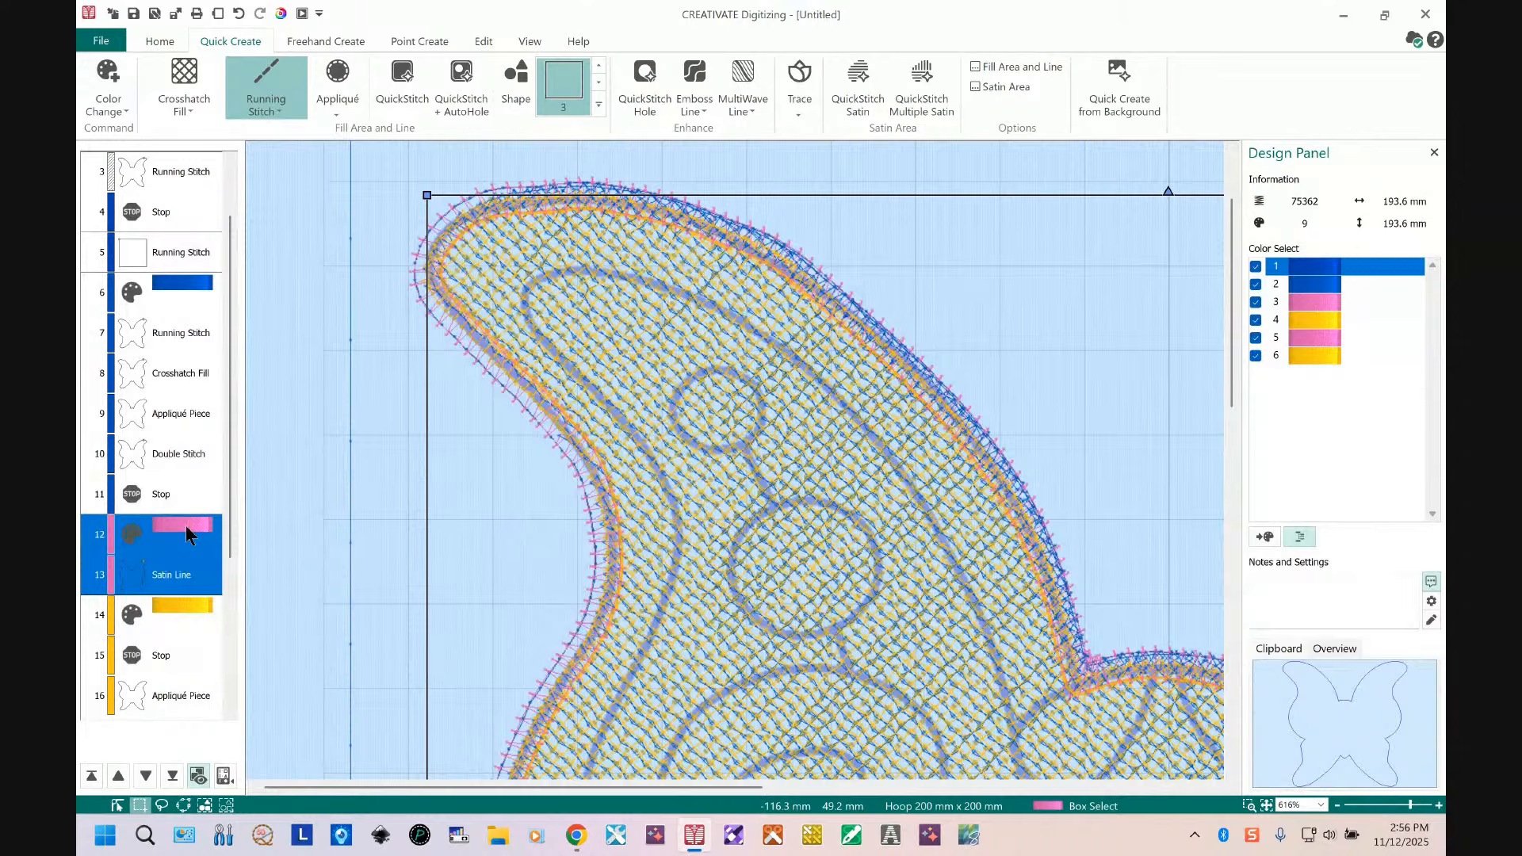
left_click_drag(187, 533, 187, 424)
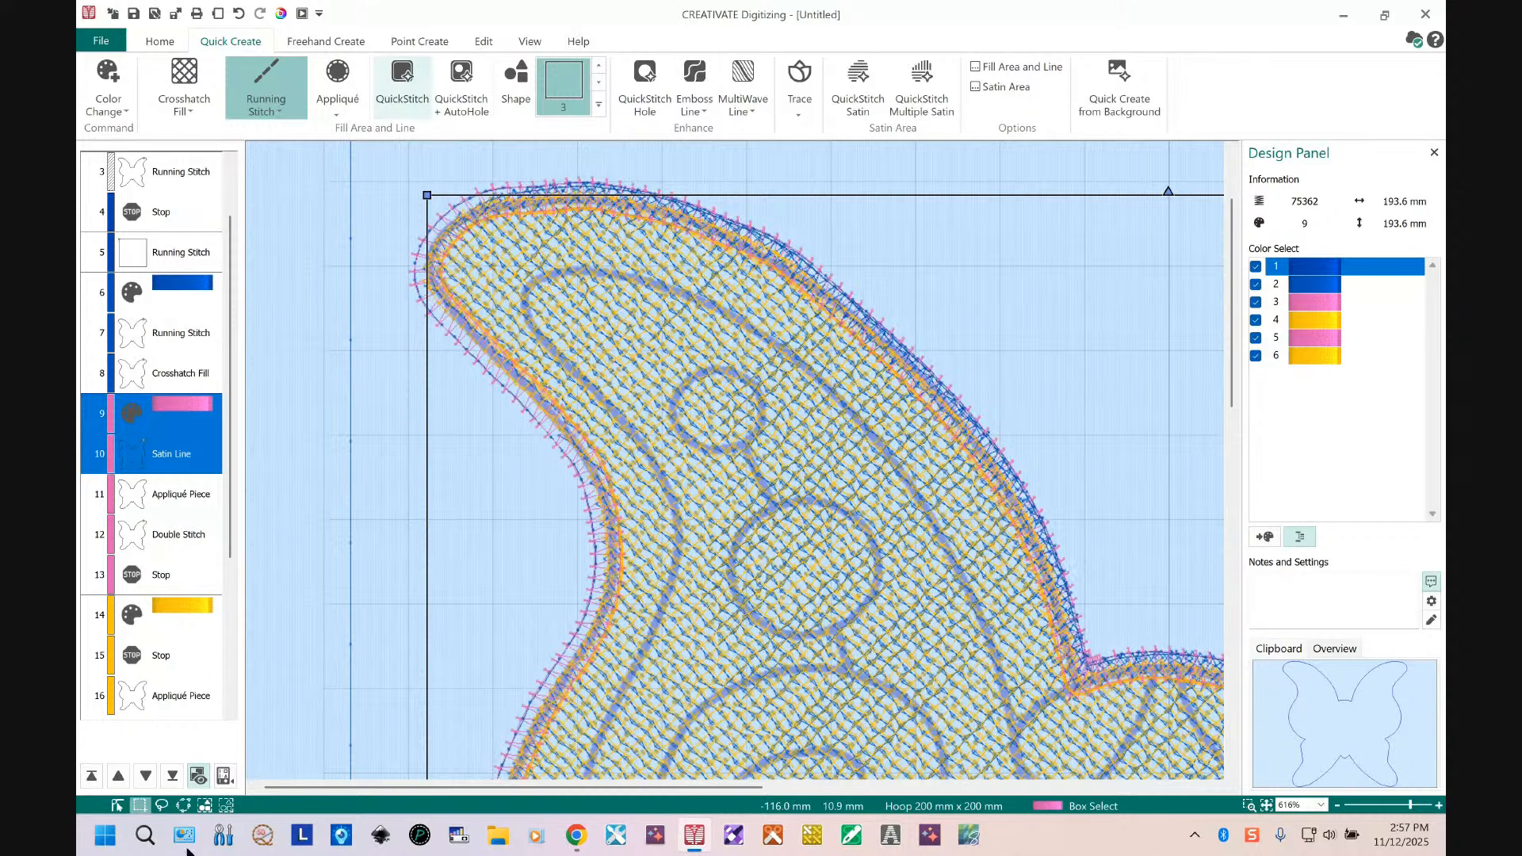
Step: Delete all objects from the appliqué piece after the satin line through the final yellow color change
left_click(190, 503)
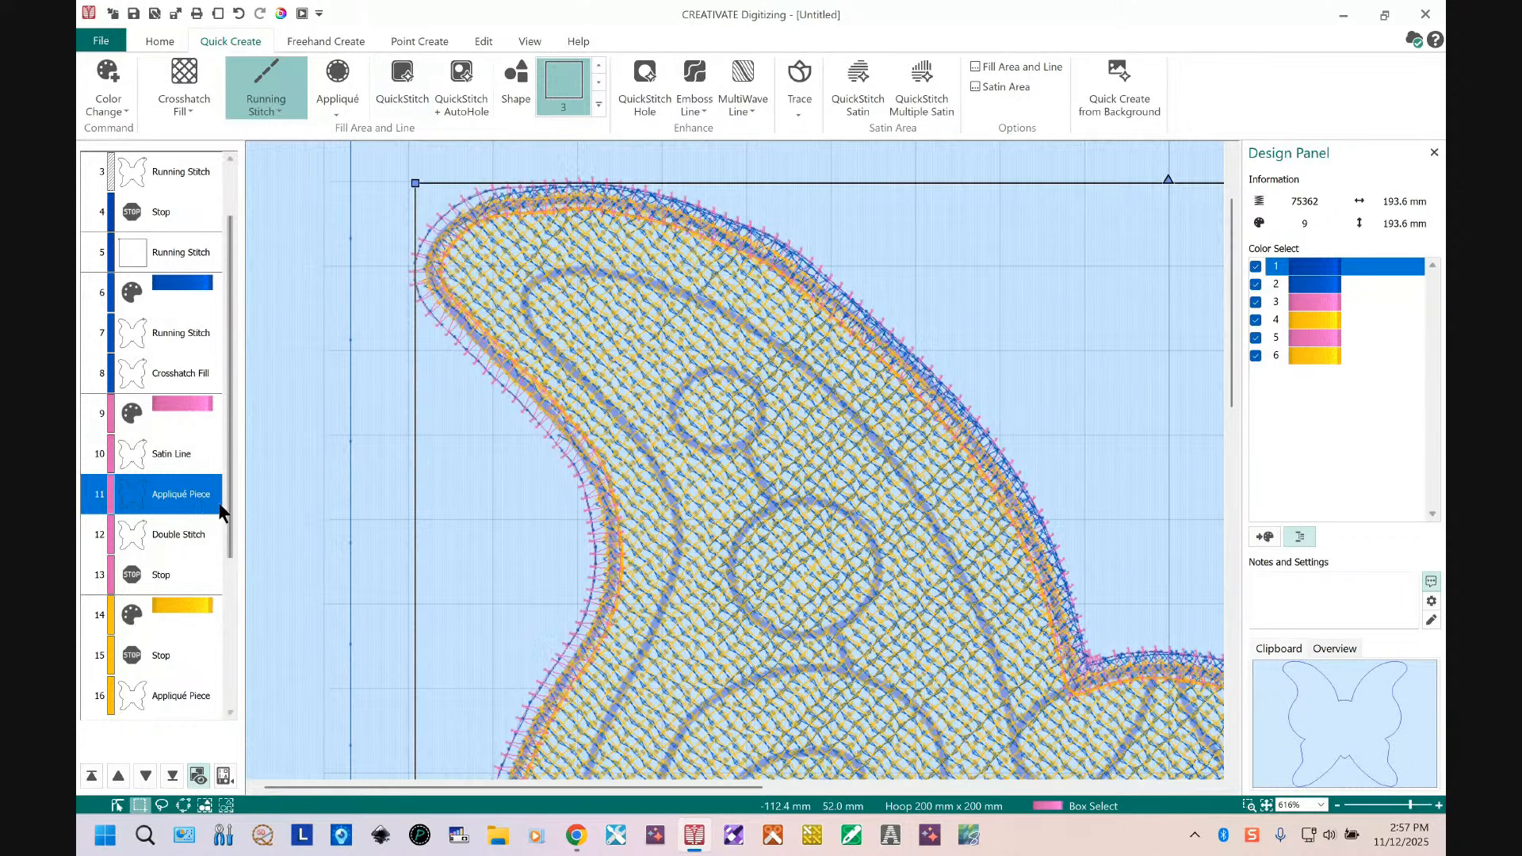
left_click_drag(232, 544, 222, 688)
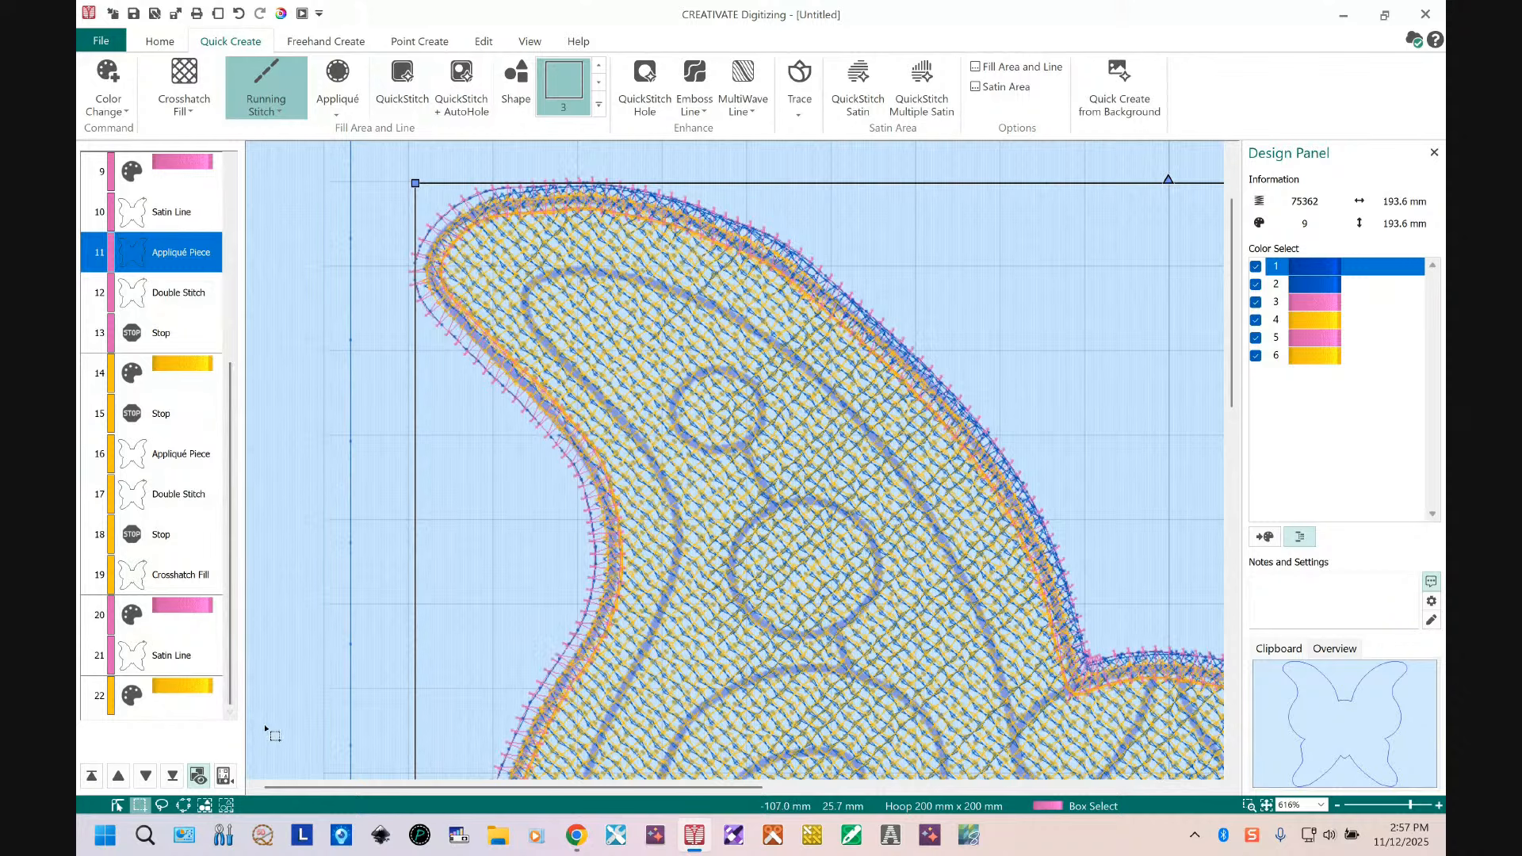
left_click(162, 692, "shift")
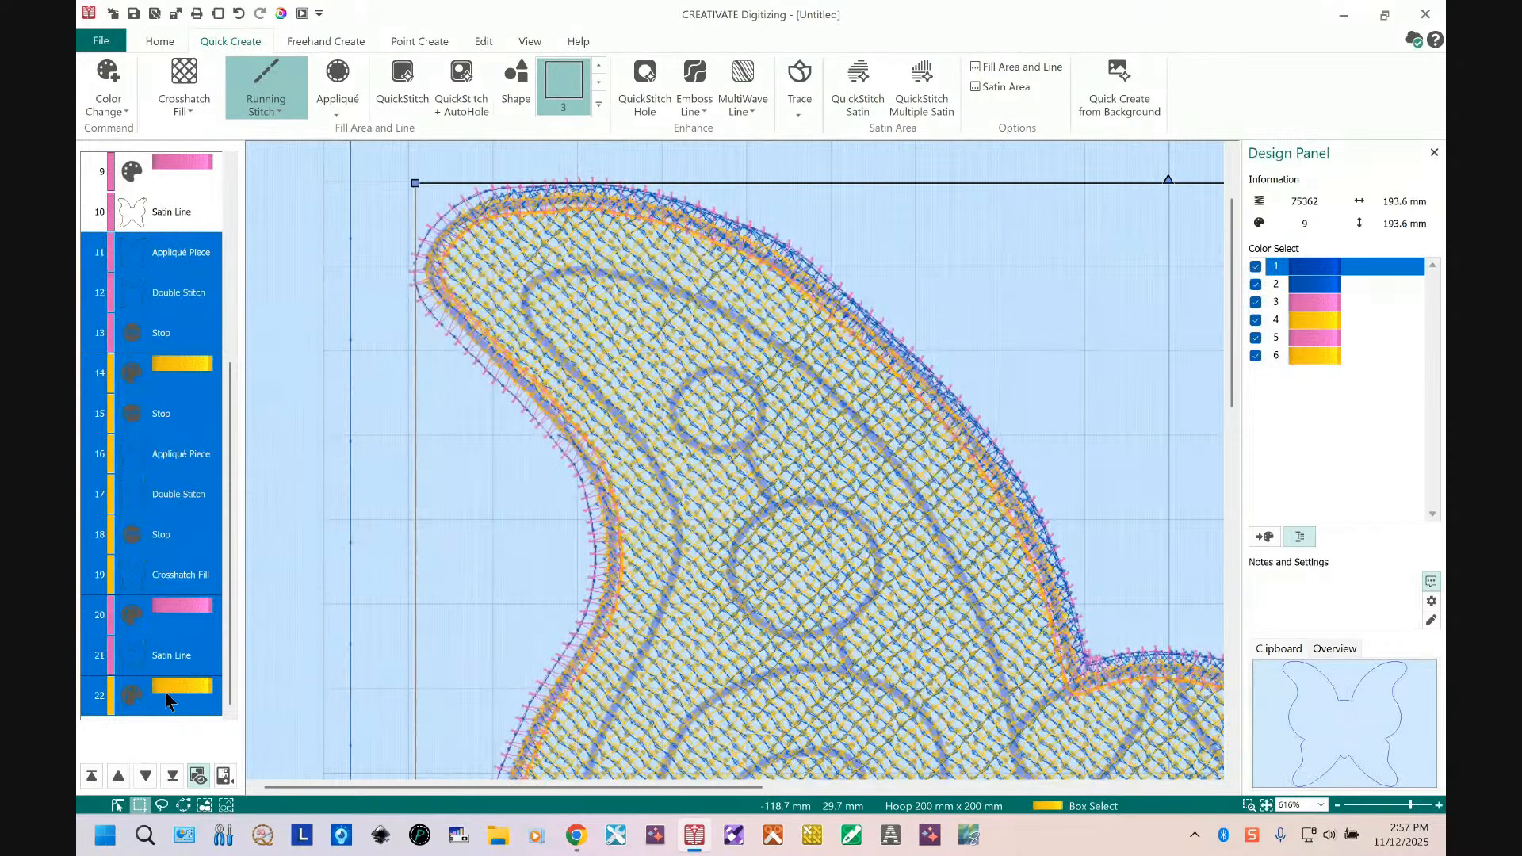
key("Delete")
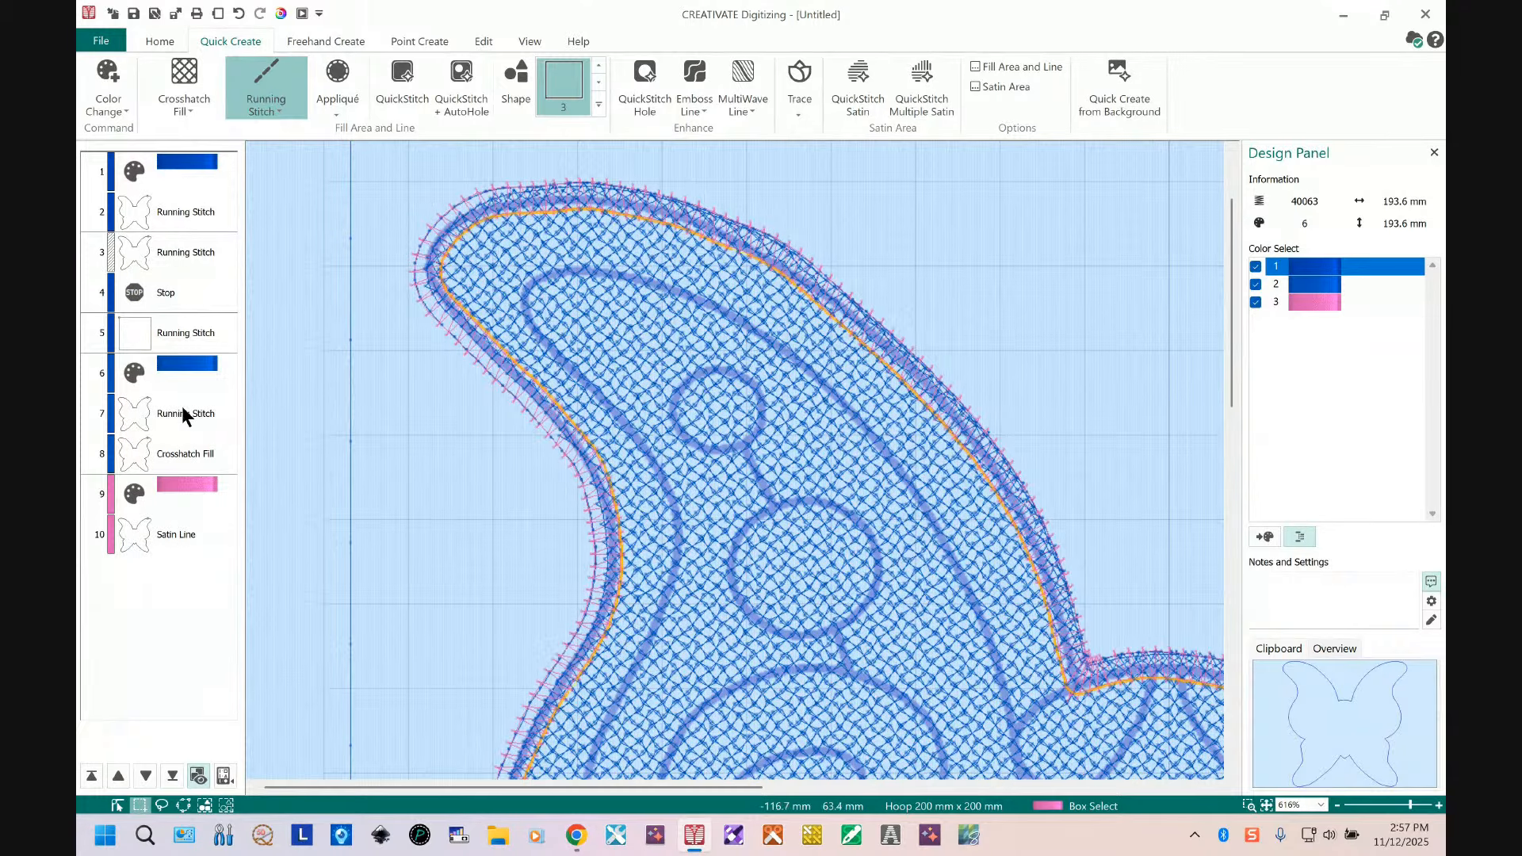
Step: Switch the design display to 3D view
left_click(529, 39)
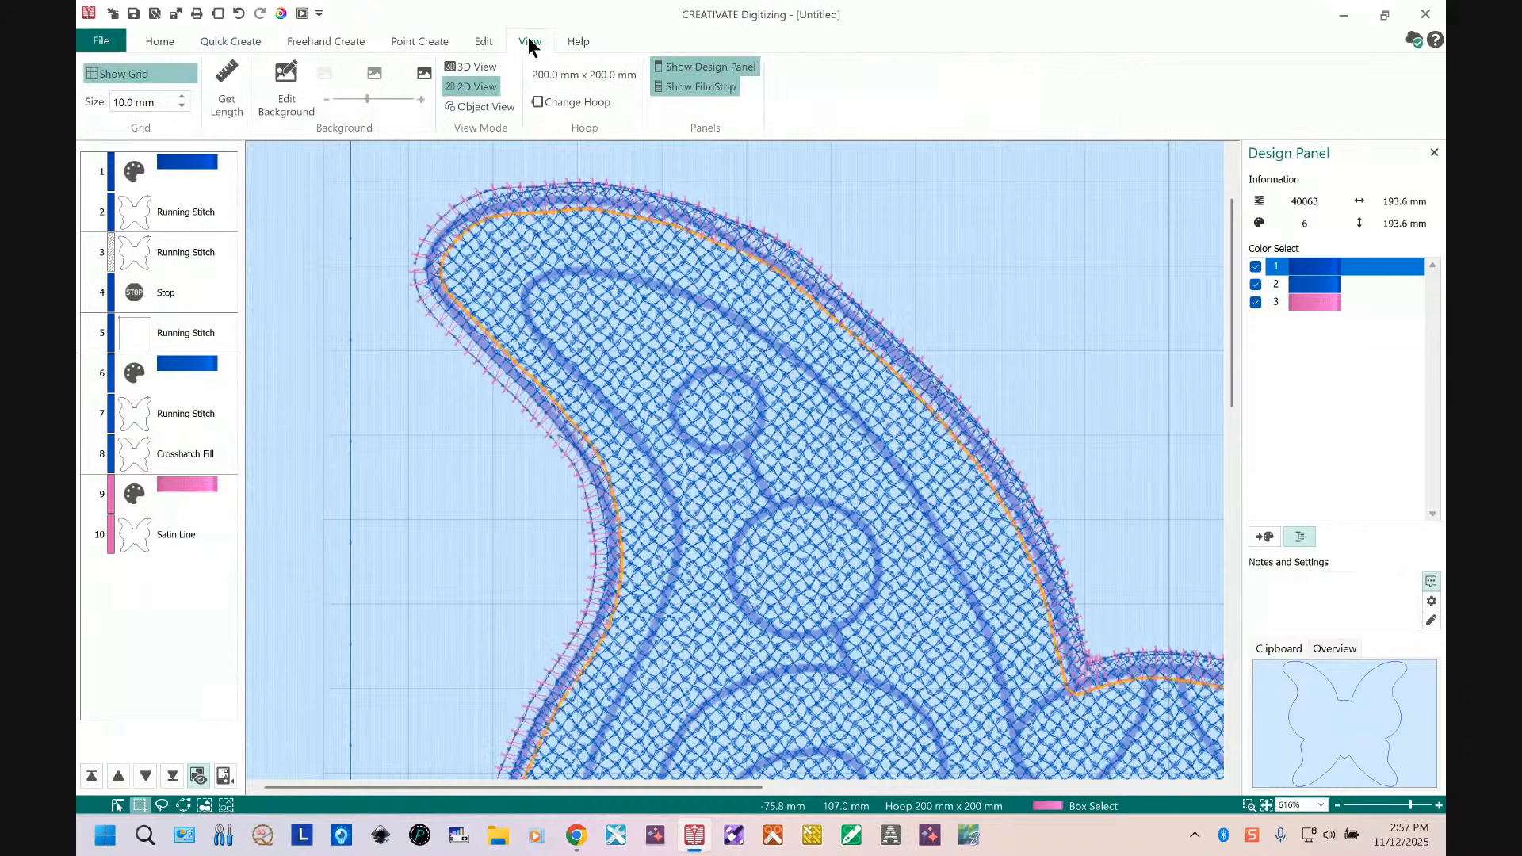
left_click(479, 71)
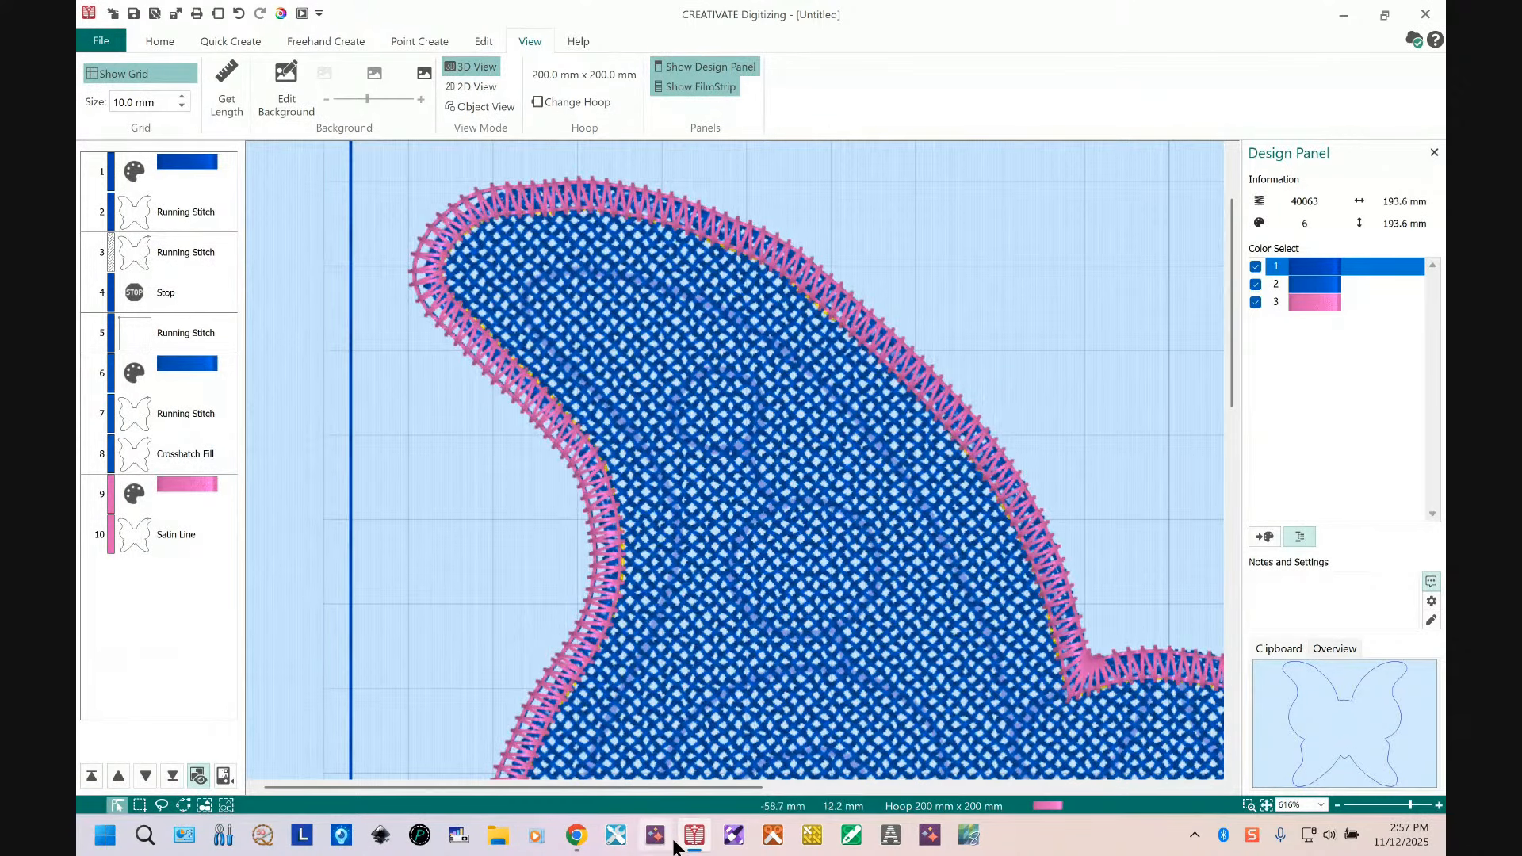
Step: Switch to the browser showing the creativate.com website
mouse_move(692, 840)
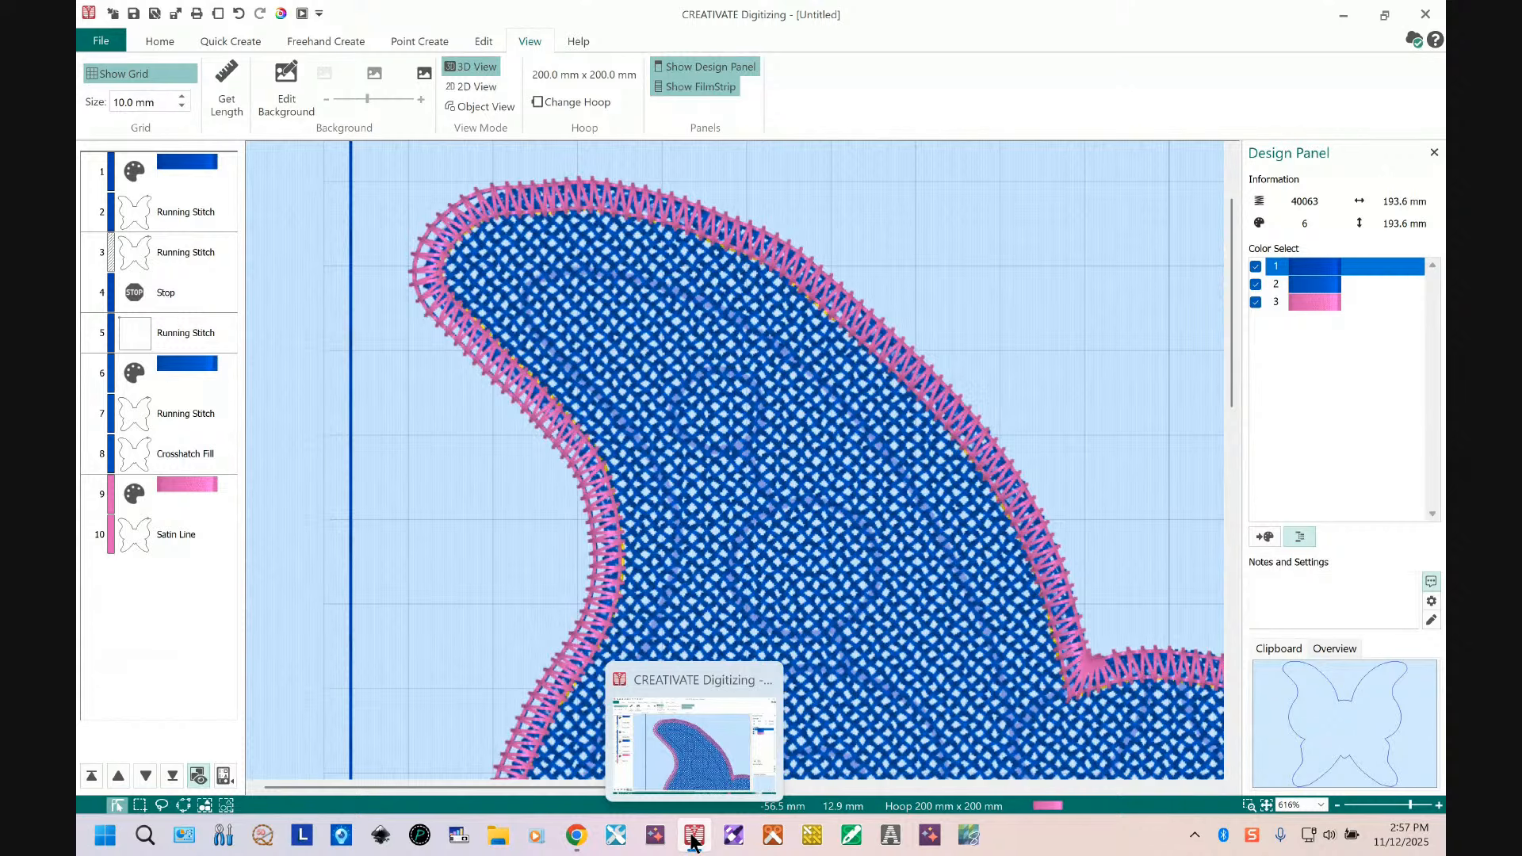
left_click(692, 836)
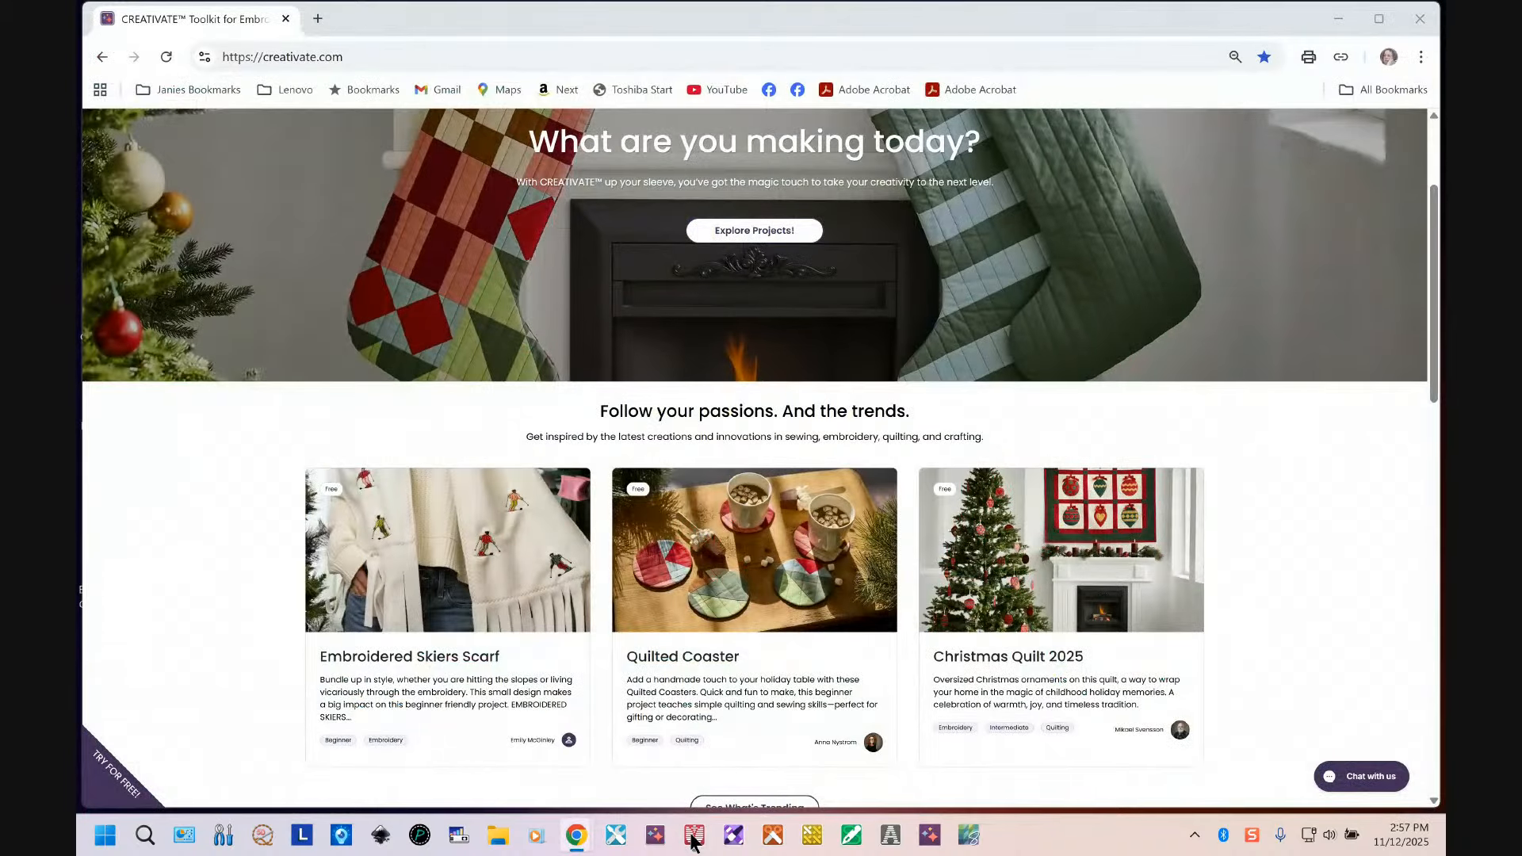
Step: Return to the digitizing program and set the satin line's density to 4 in its properties
left_click(692, 837)
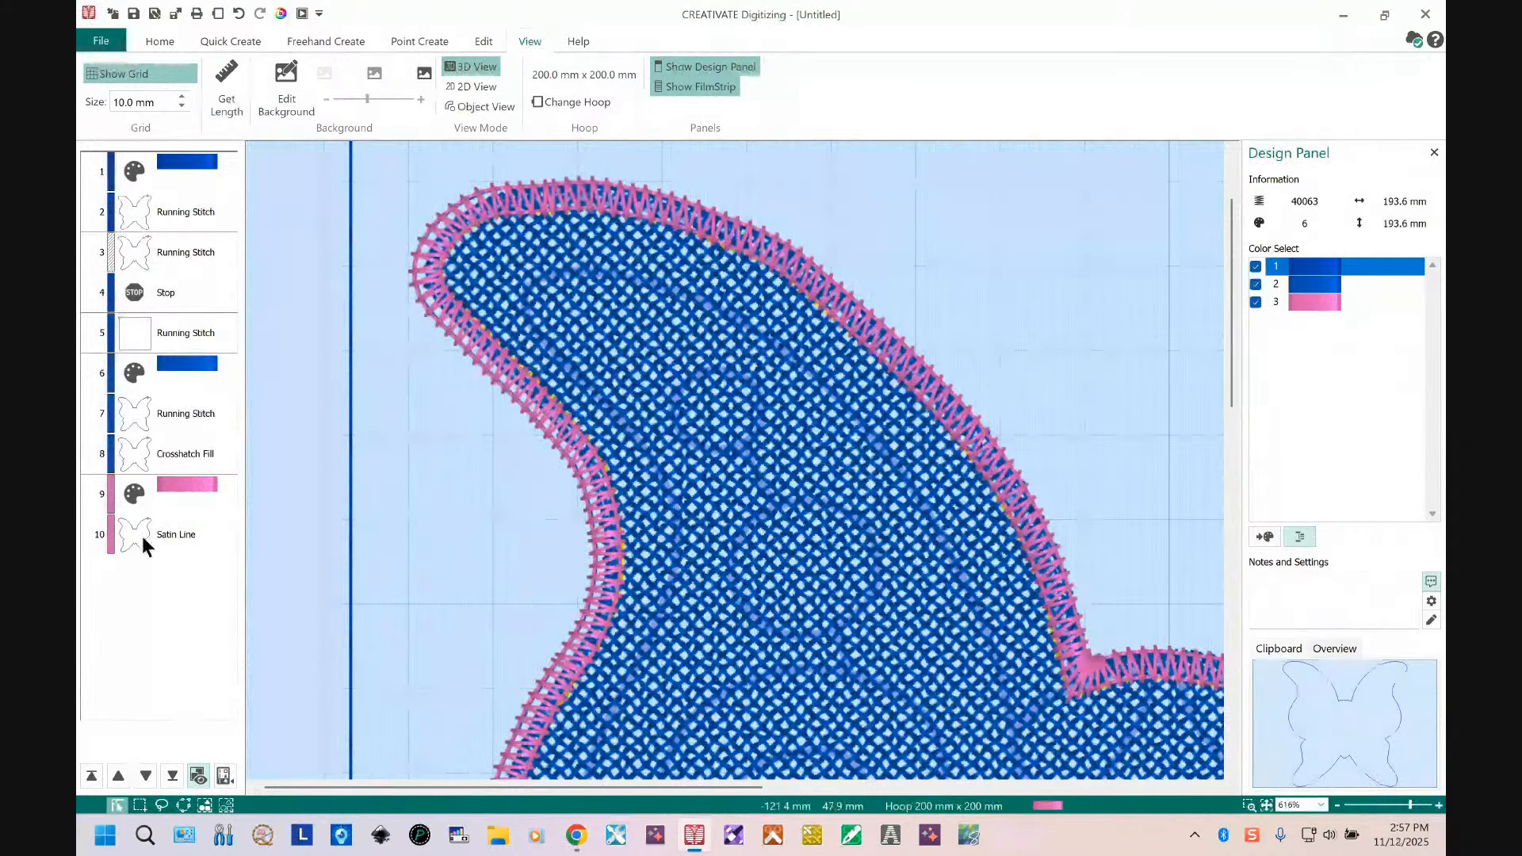
left_click(136, 534)
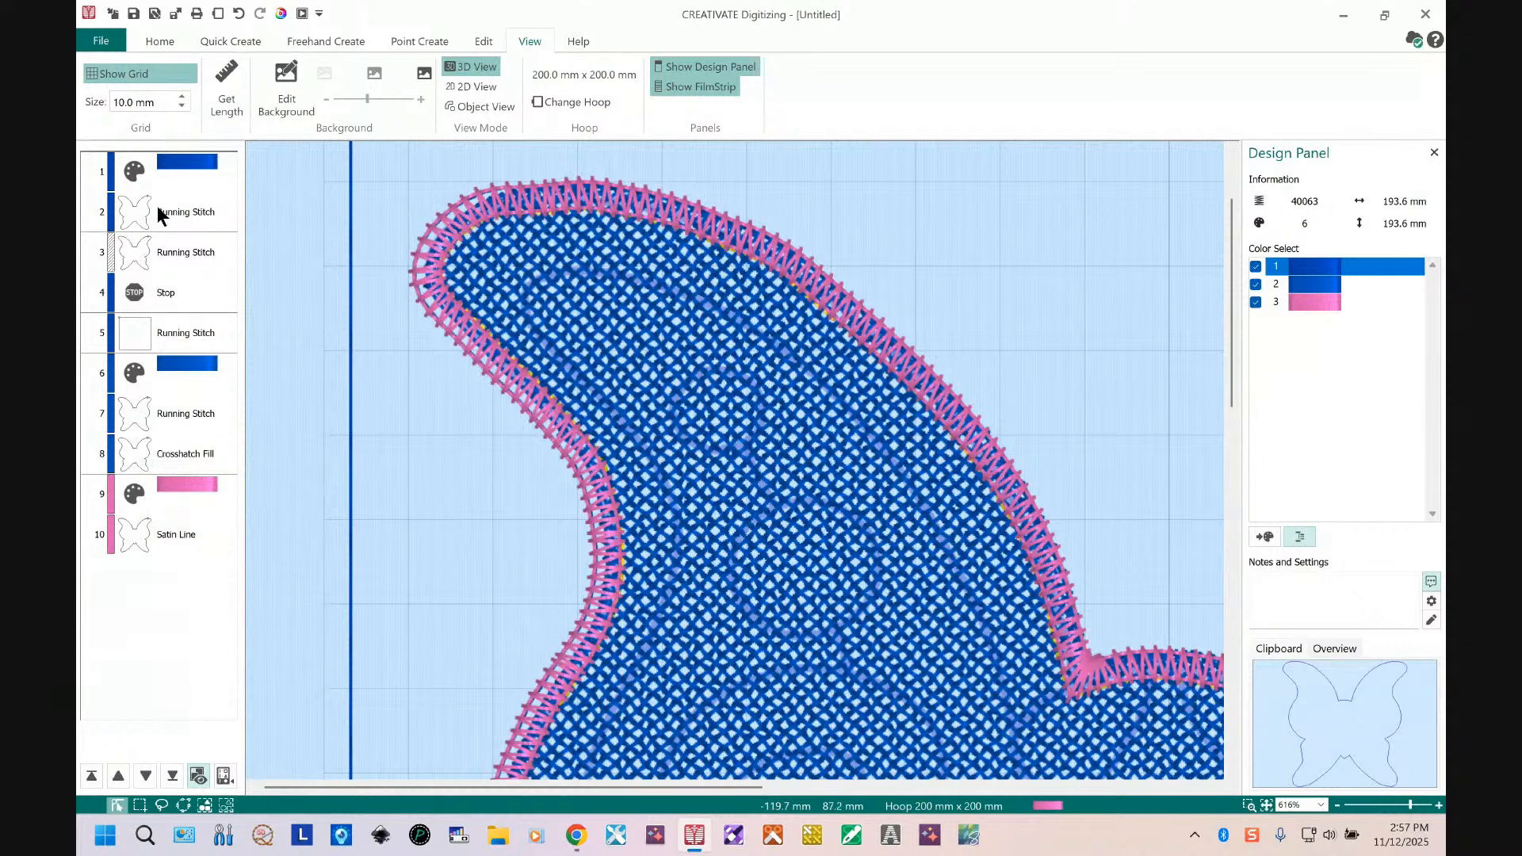
right_click(162, 544)
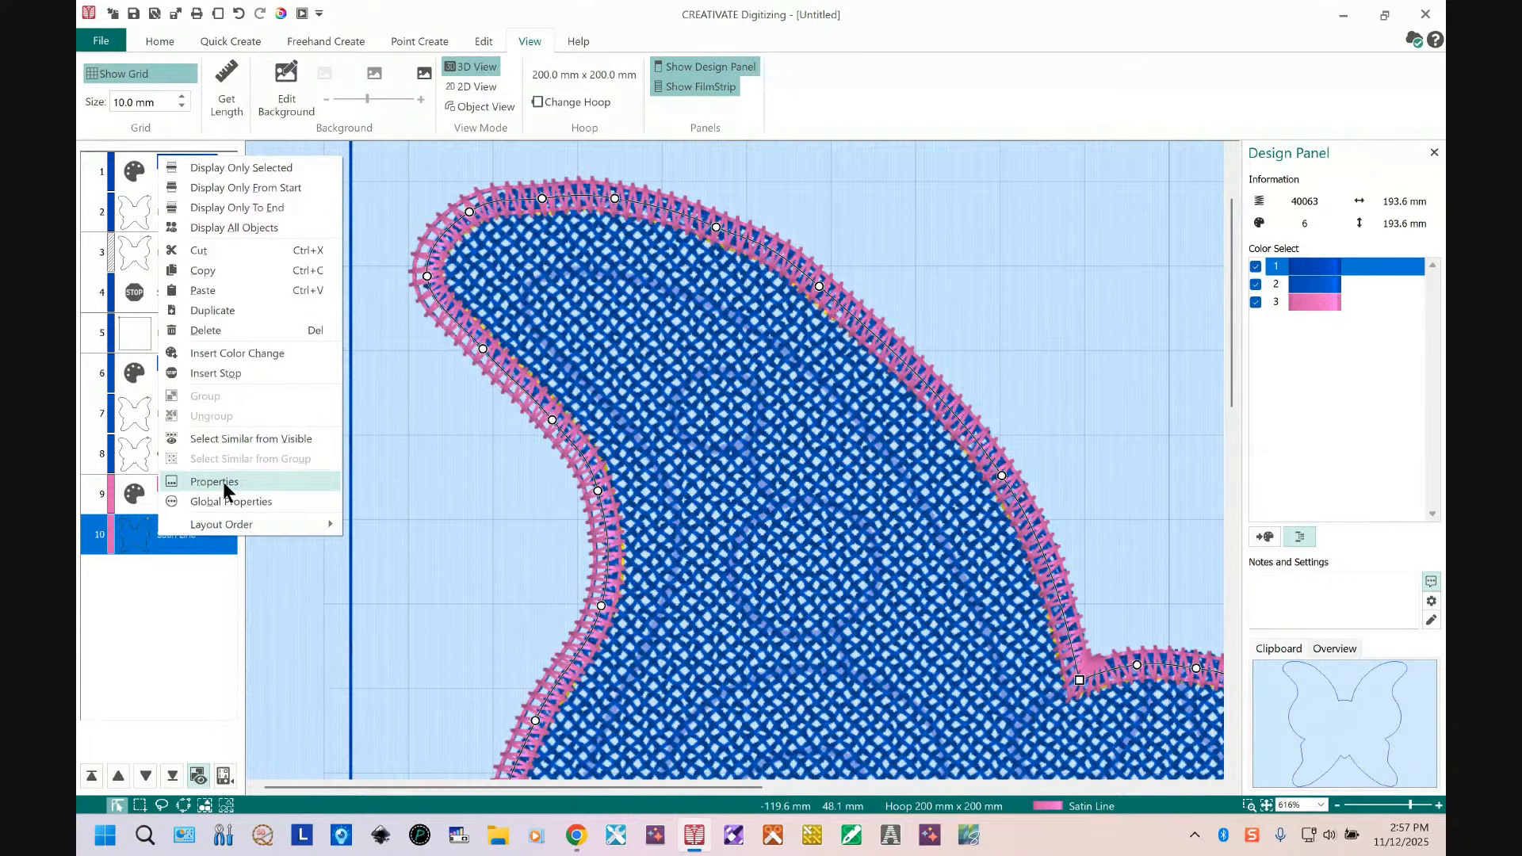
left_click(214, 482)
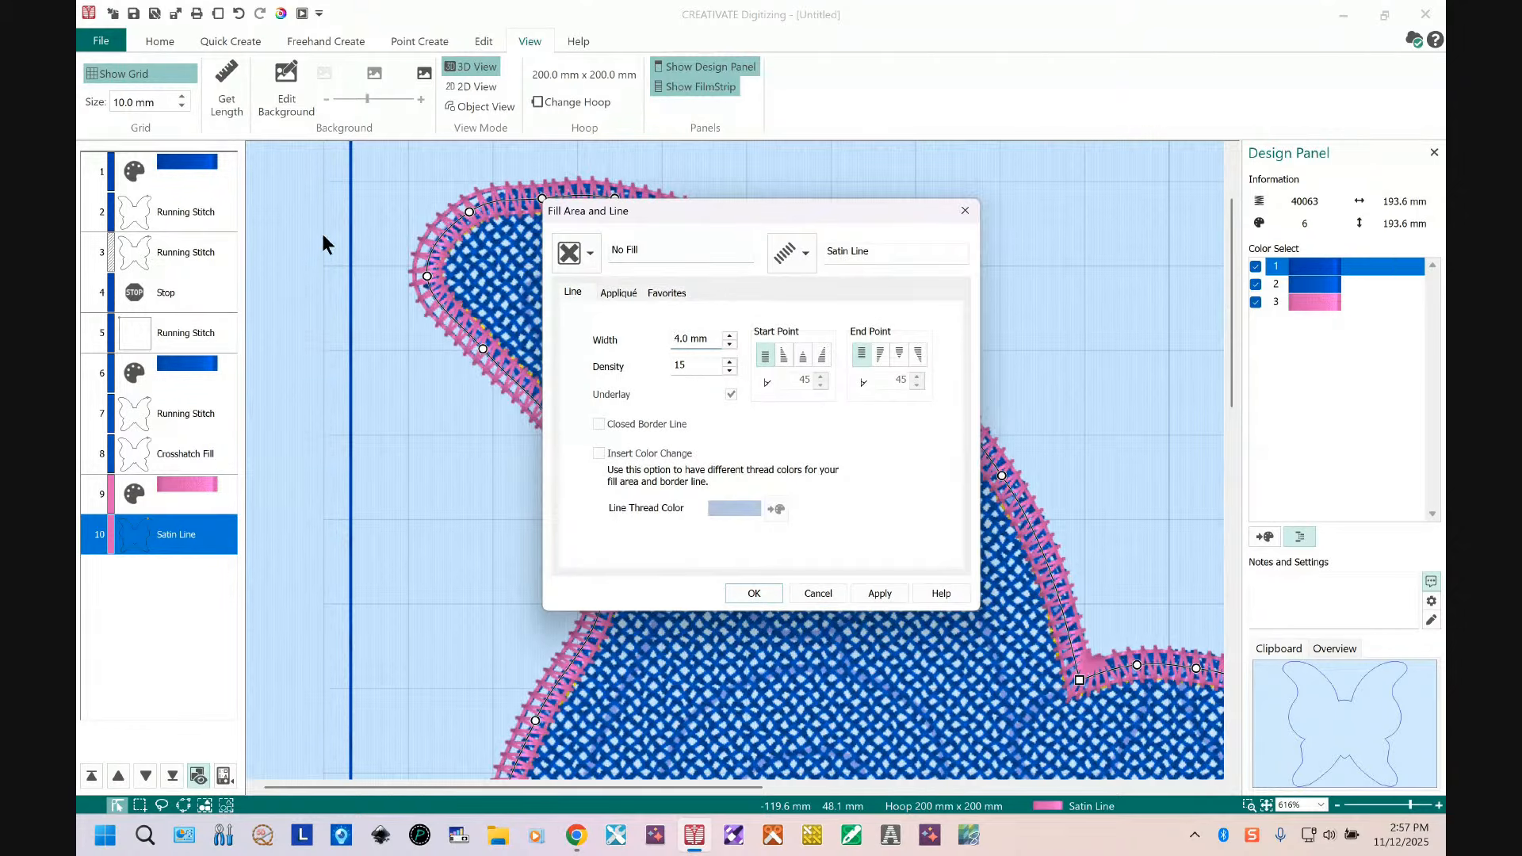
double_click(687, 365)
type("4")
left_click(755, 594)
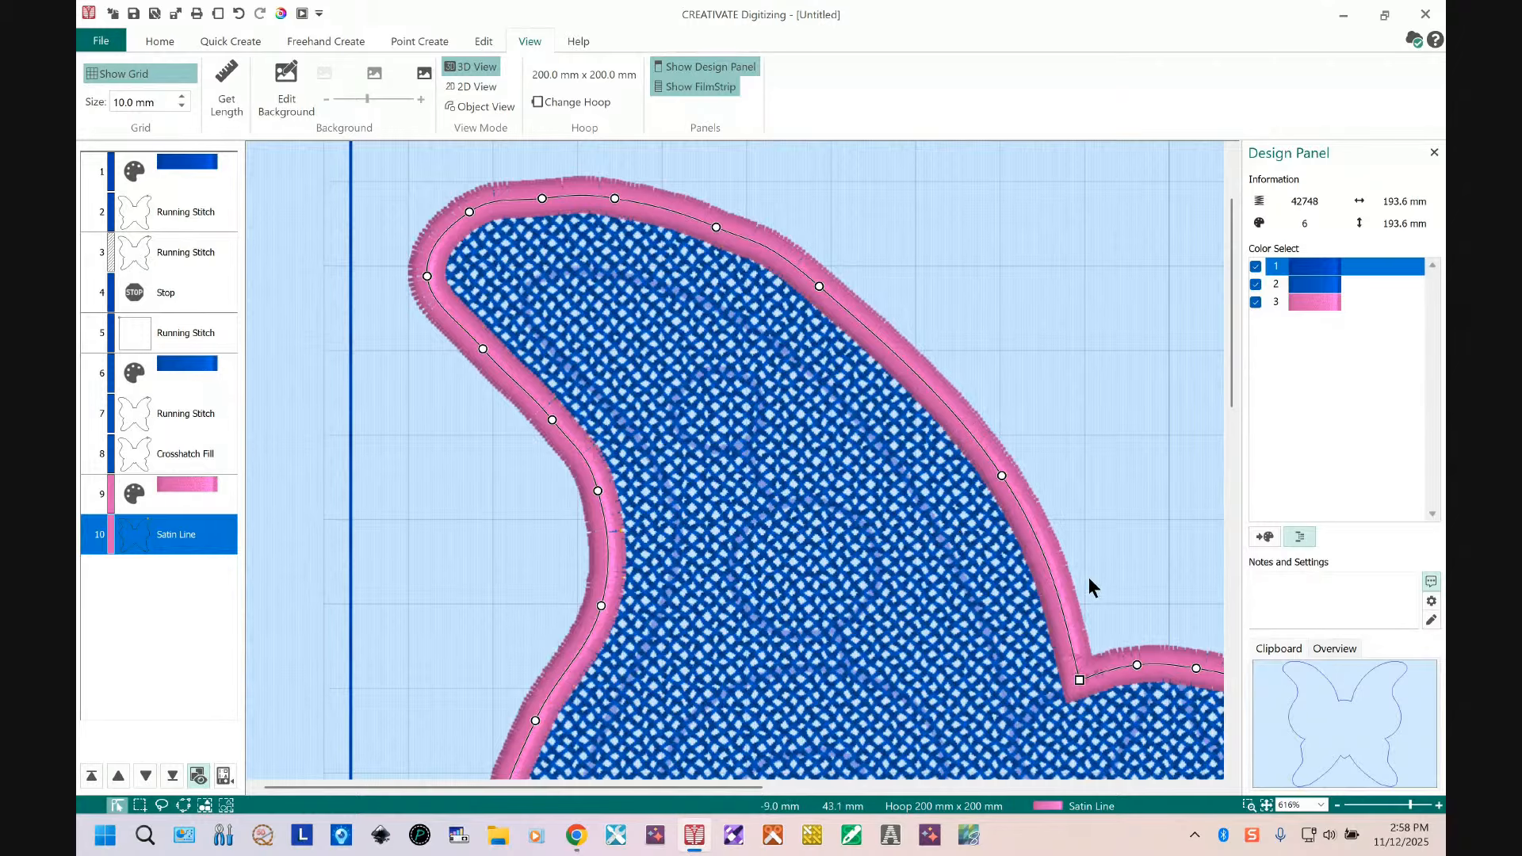
Step: Preview the whole design in Life View, enlarging the window and zooming to 400% to inspect the stitches
left_click(1267, 805)
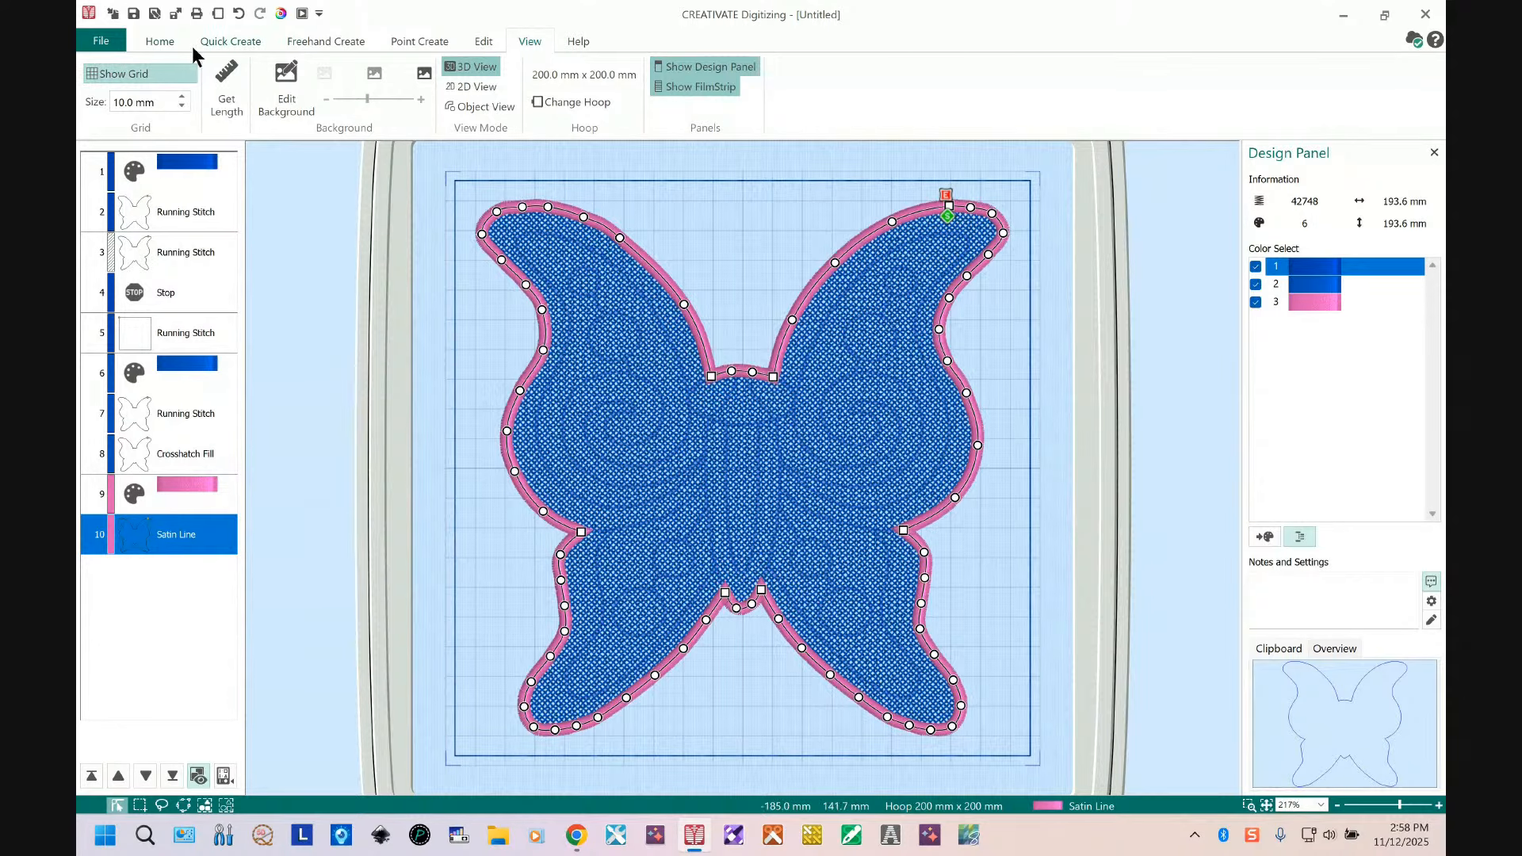
left_click(281, 14)
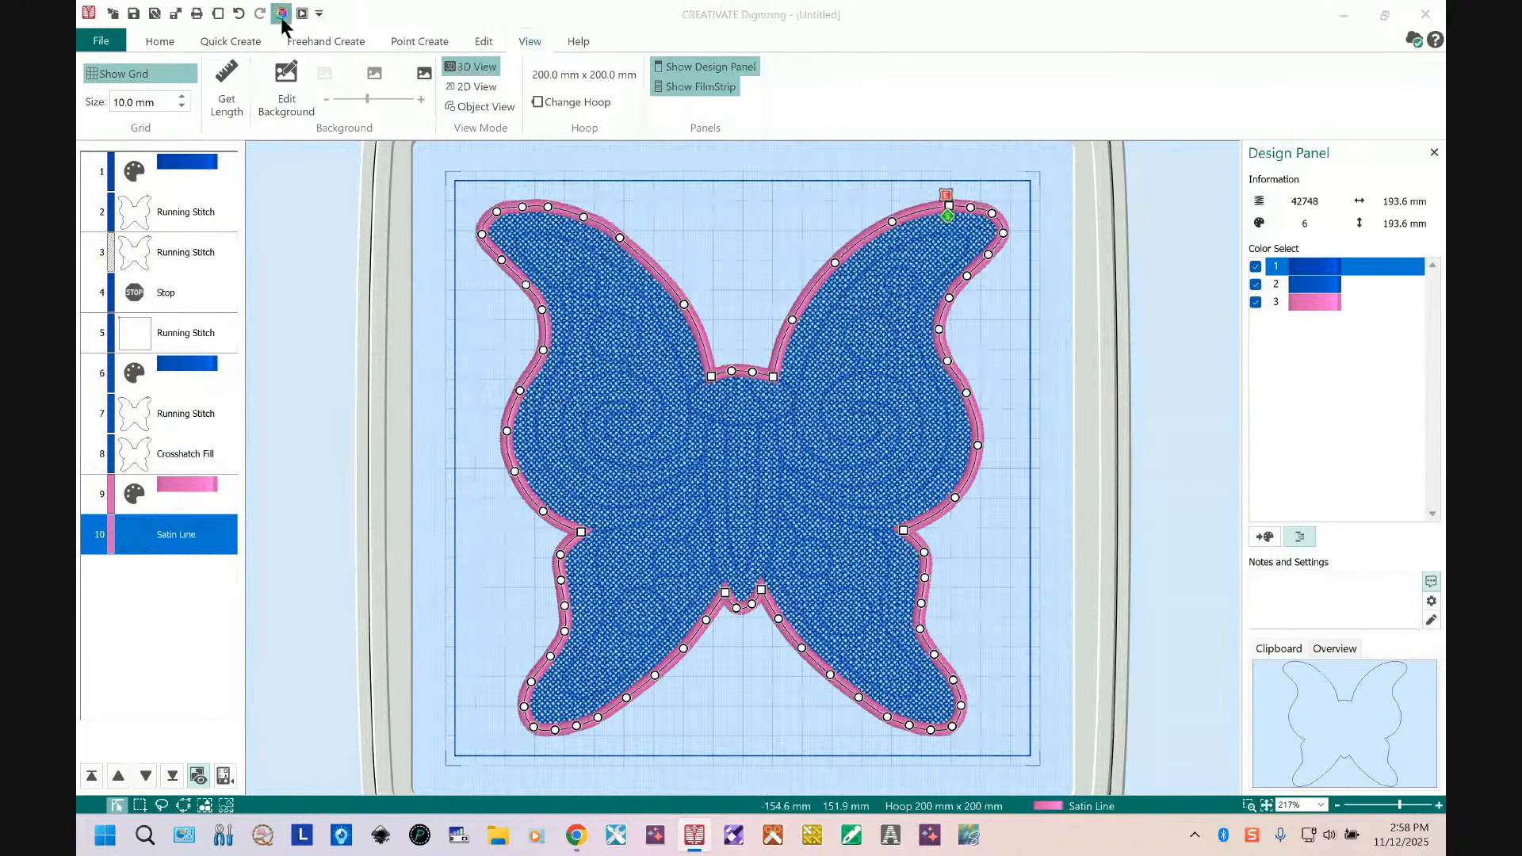
left_click_drag(782, 153, 444, 26)
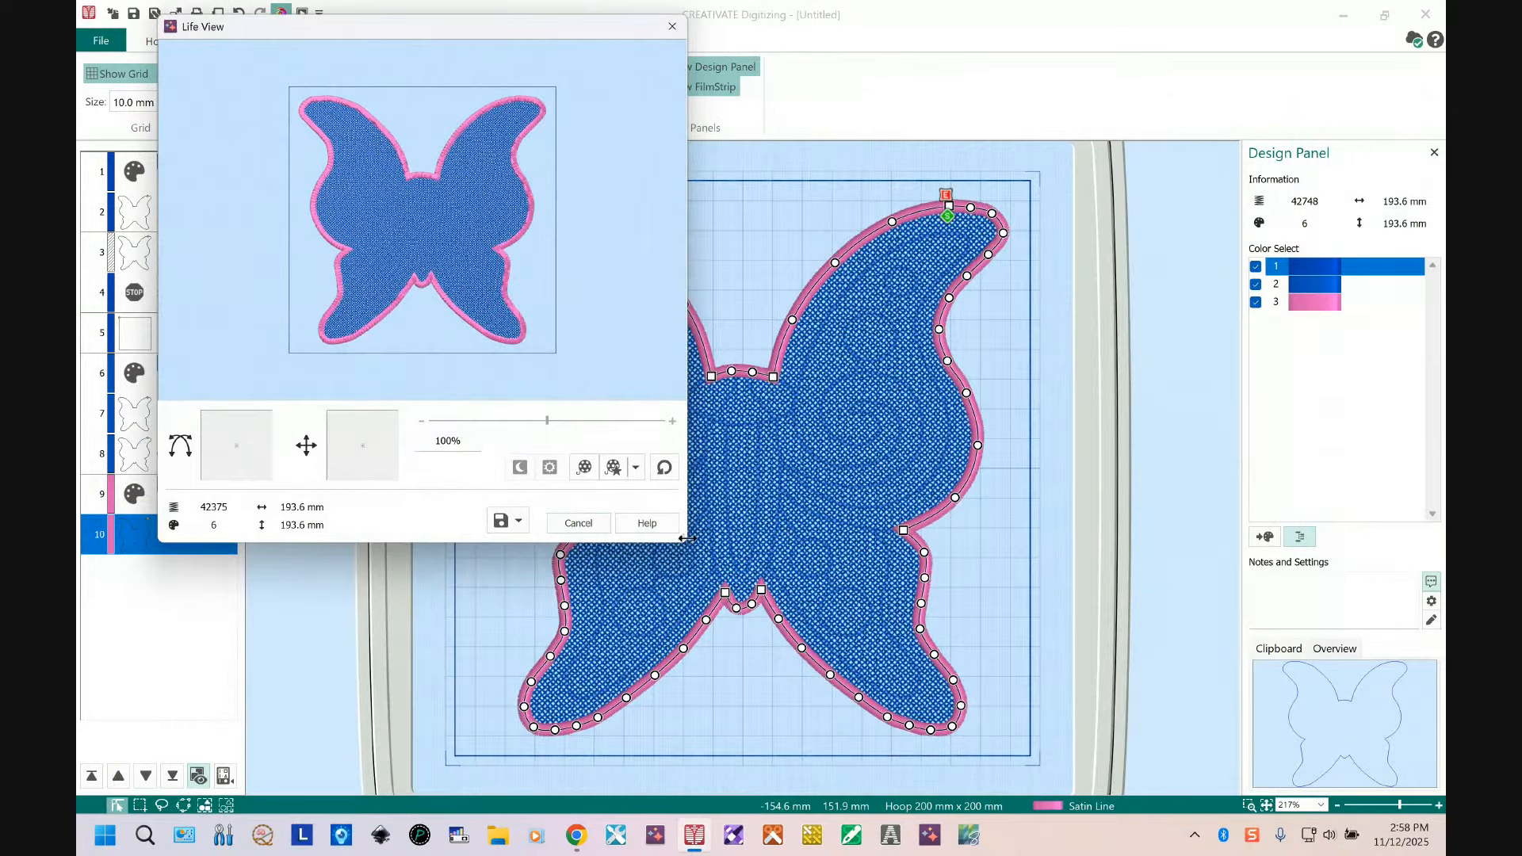
left_click_drag(686, 538, 1381, 776)
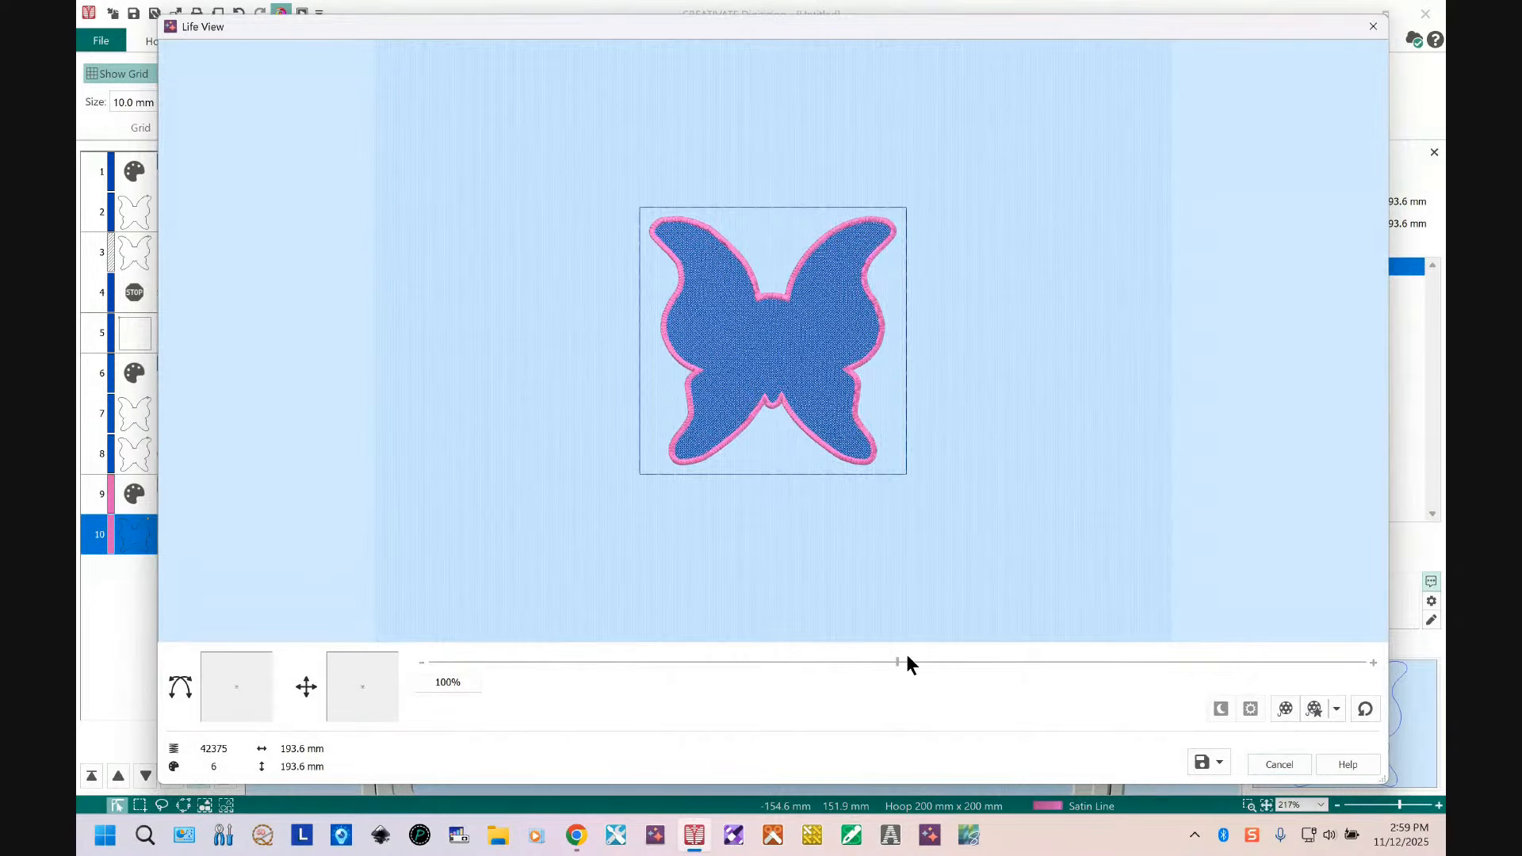
left_click_drag(897, 662, 1401, 696)
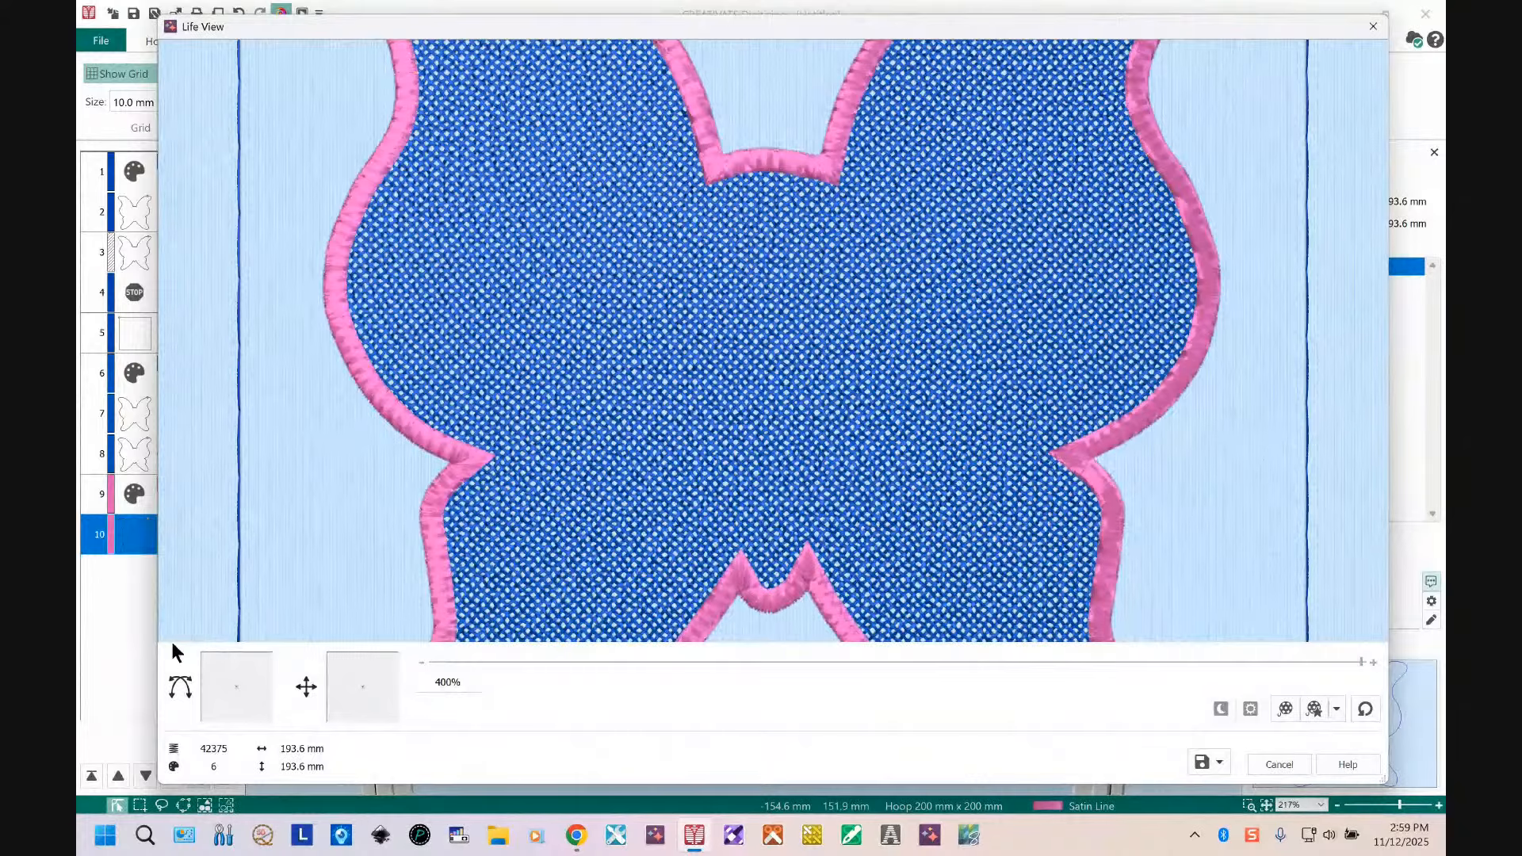
left_click_drag(361, 683, 390, 707)
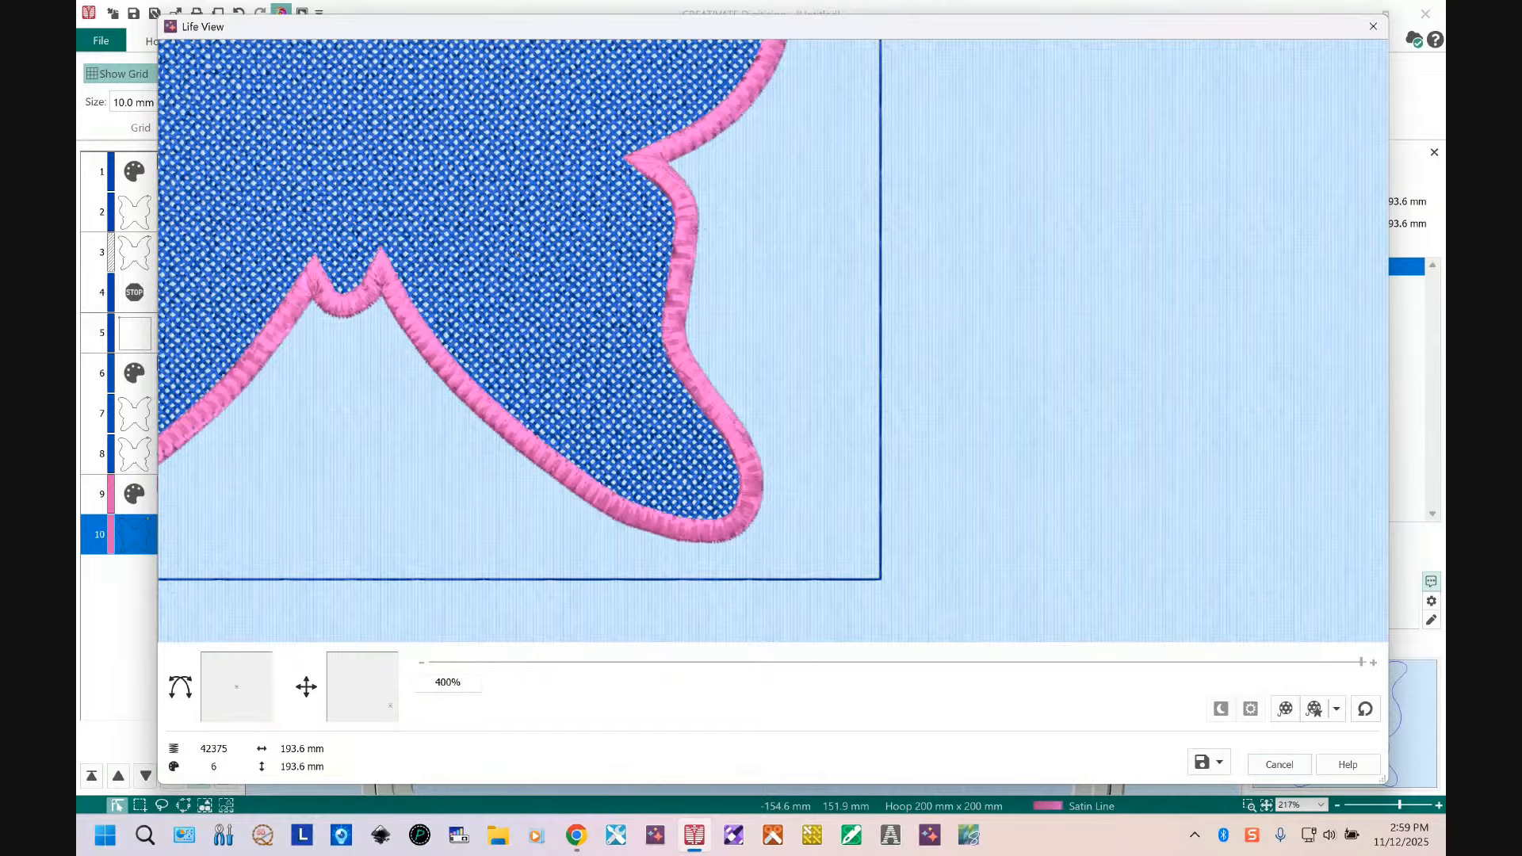
left_click(1283, 761)
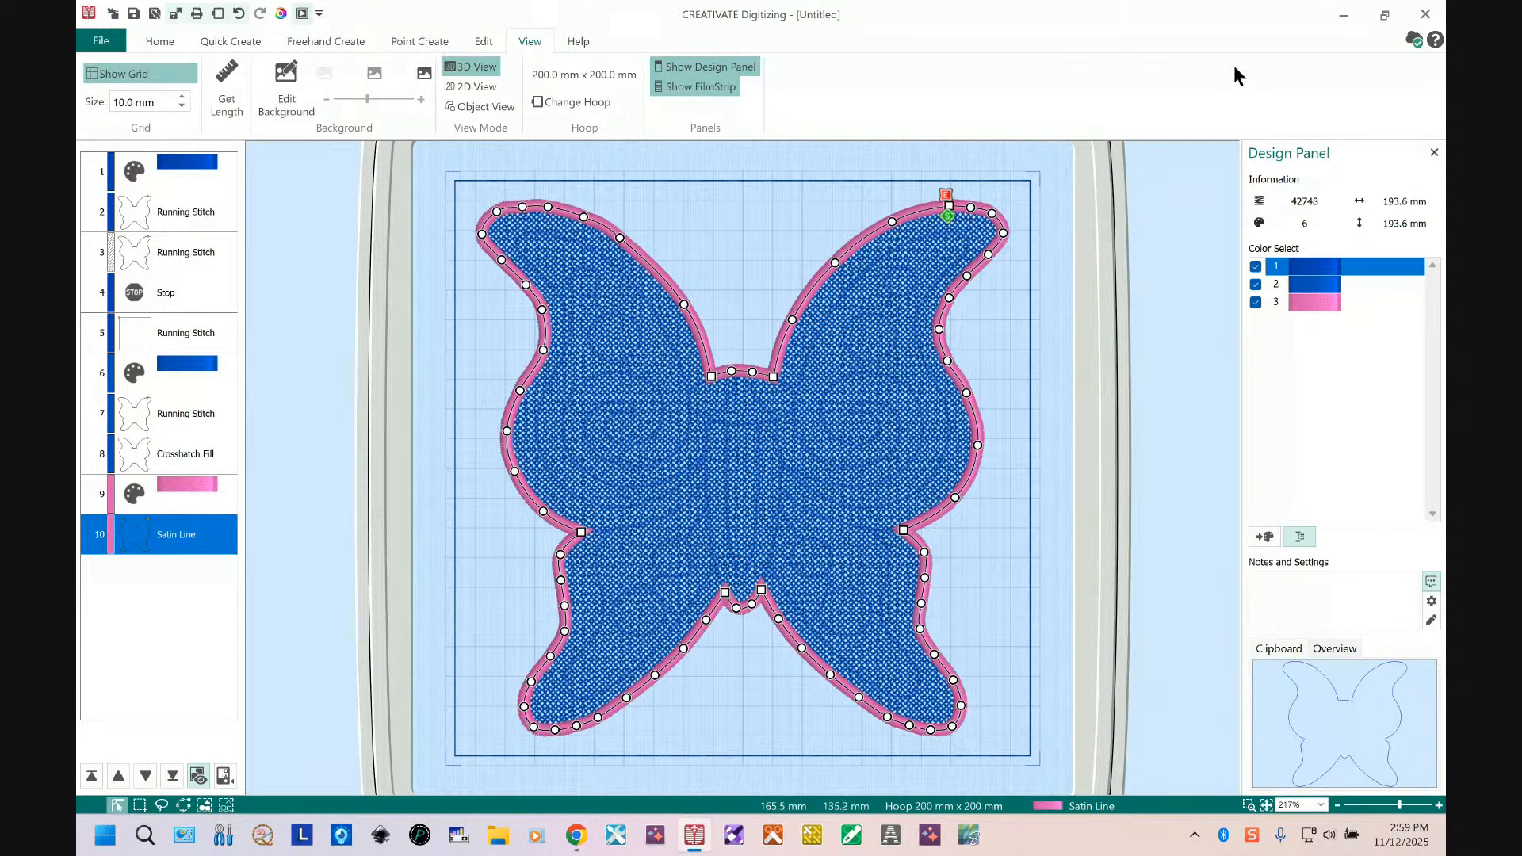
left_click(1414, 40)
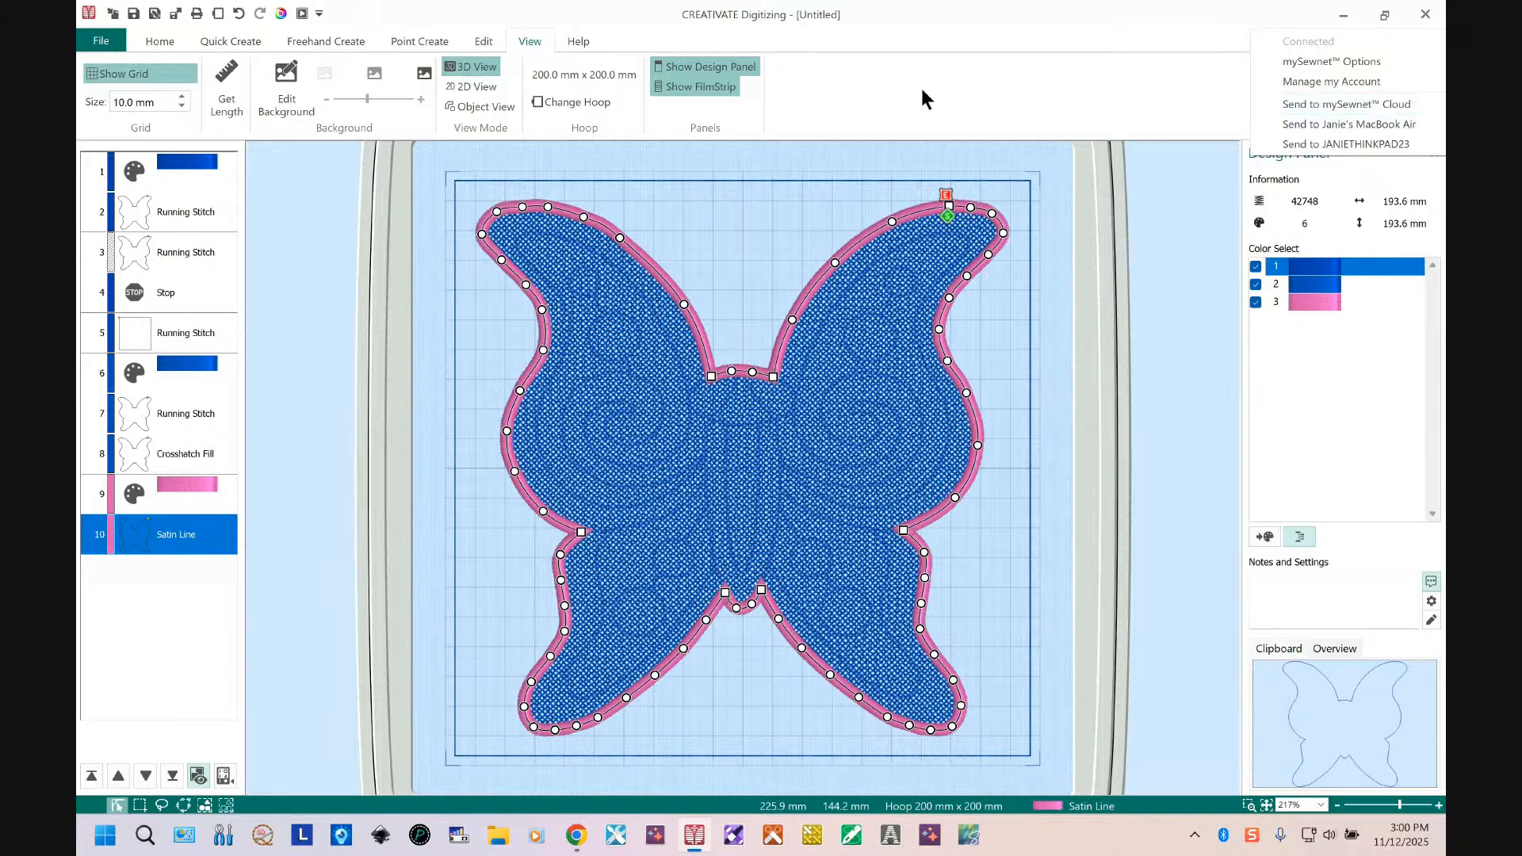
left_click(1112, 117)
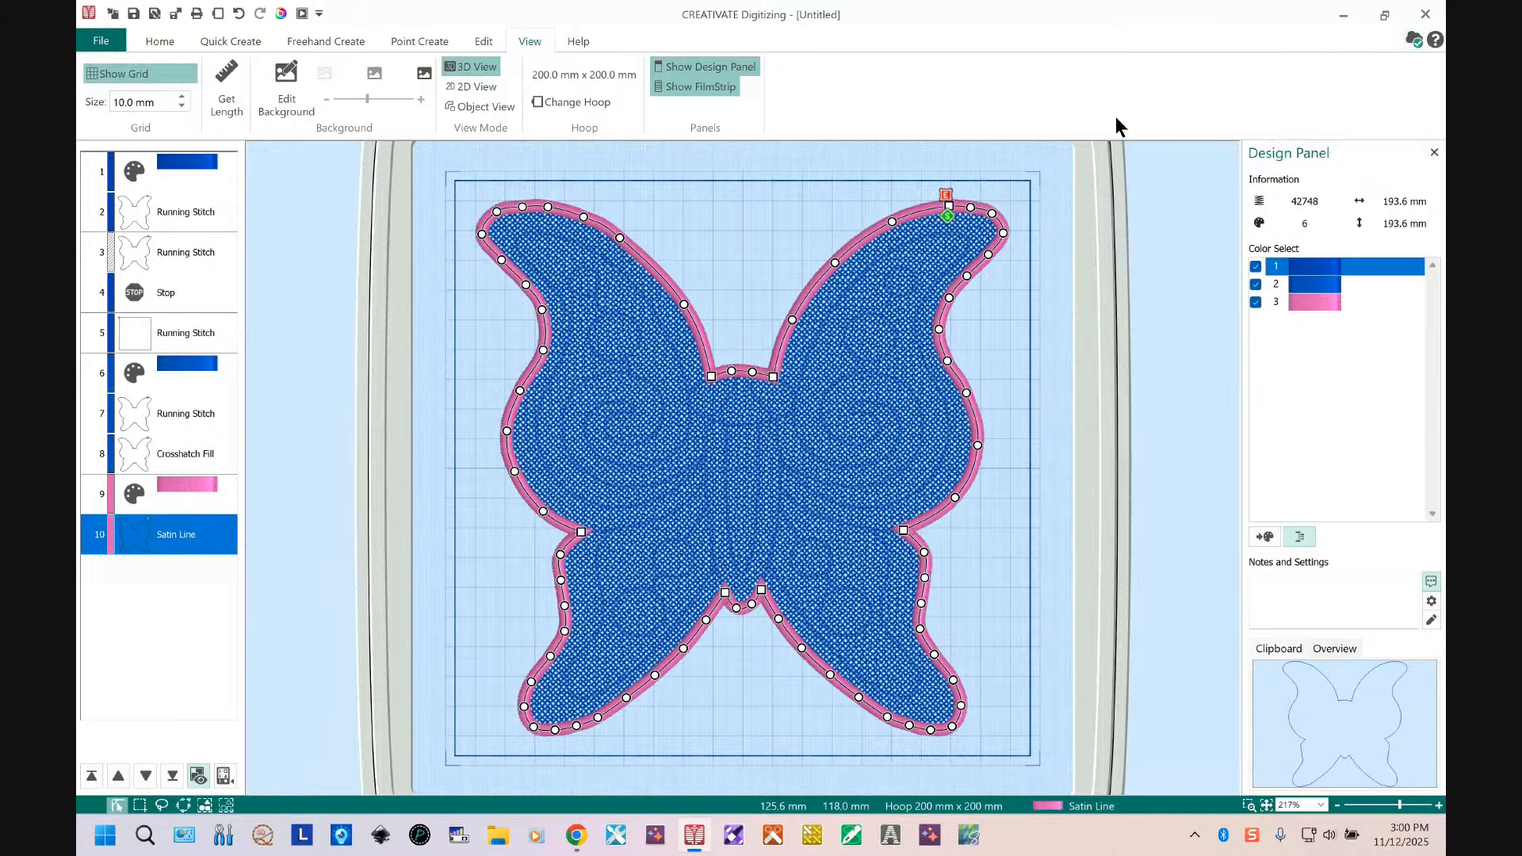